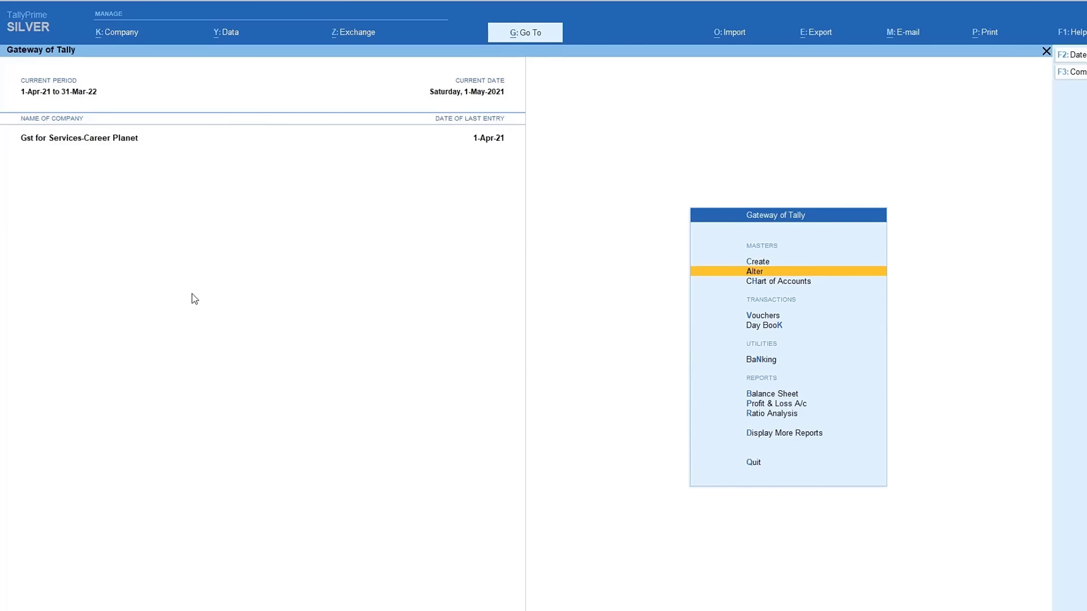
Set Enable Goods and Services Tax (GST) to Yes in the company features, accept the company's GST details and save.
key(F11)
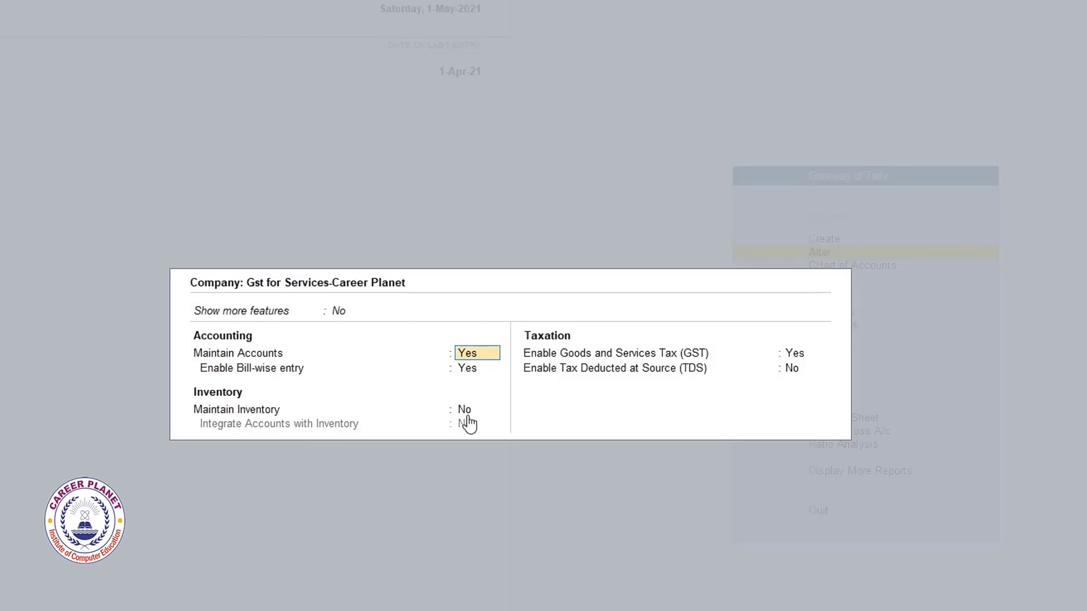
click(794, 352)
key(Down)
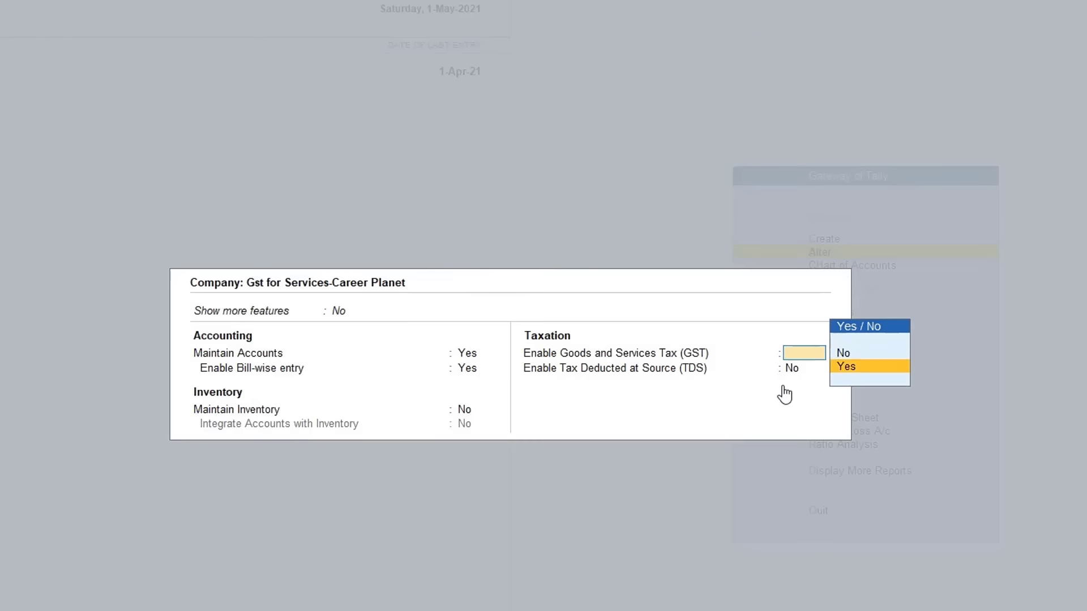
key(Return)
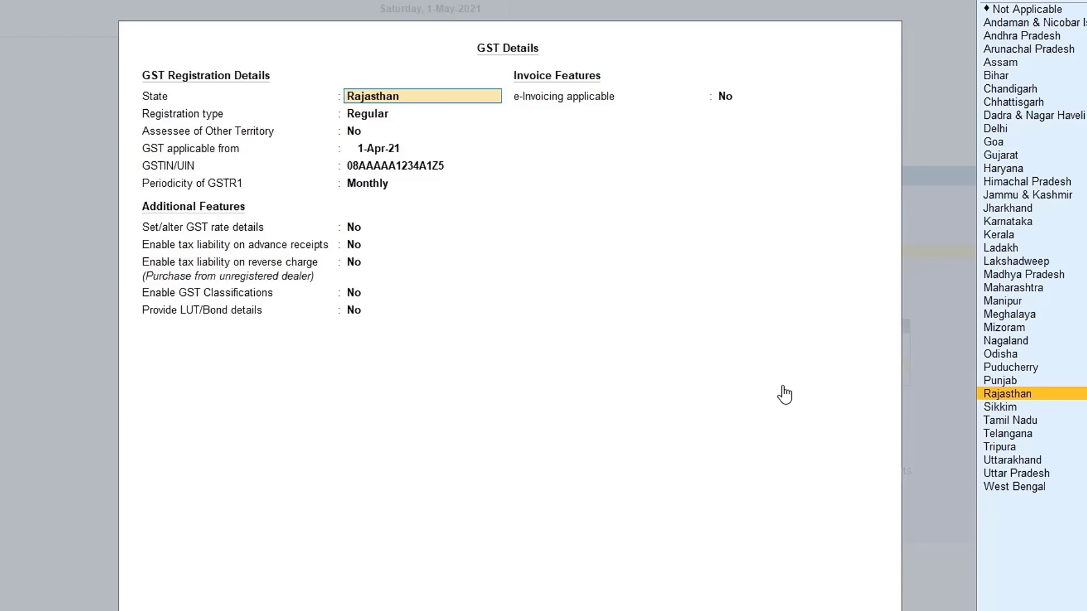
key(ctrl+a)
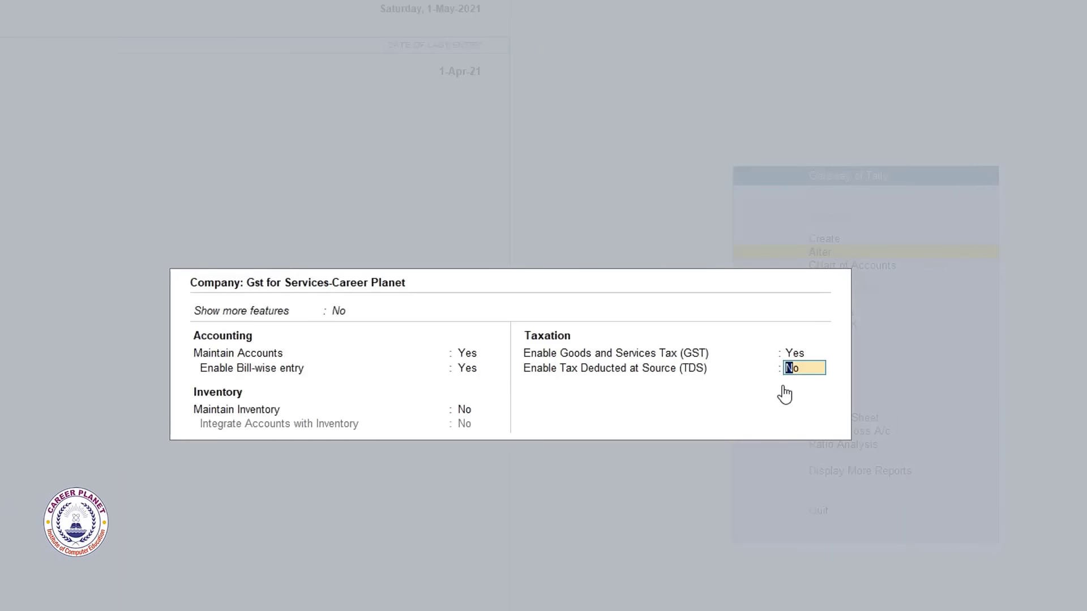
key(ctrl+a)
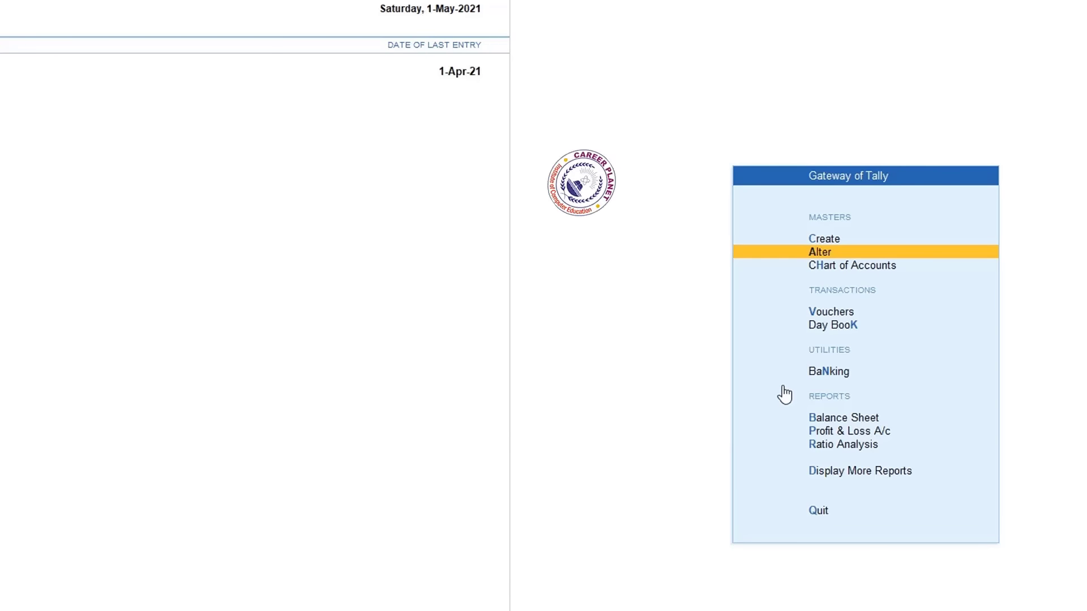
Open the Courier Charges ledger for alteration.
key(Return)
key(Down)
key(Return)
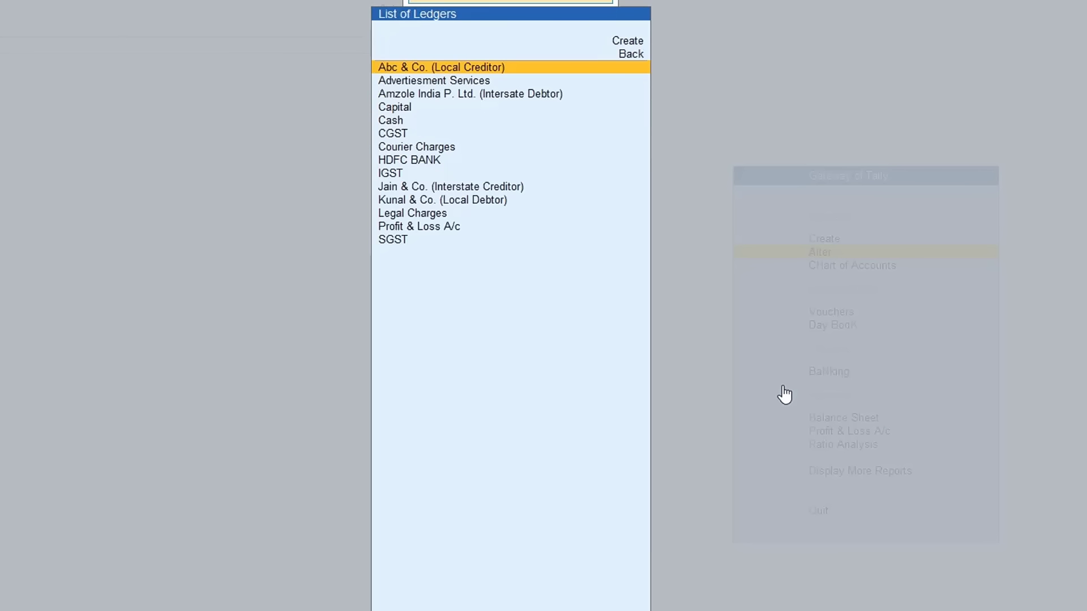
key(Down)
key(Down)
key(Down)
key(Down)
key(Down)
key(Down)
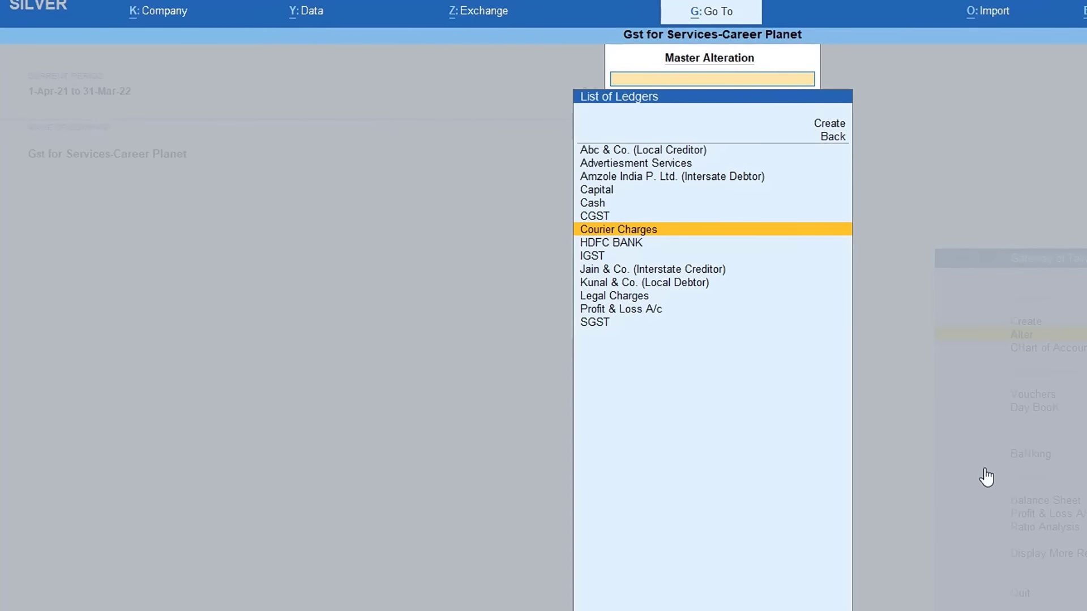
key(Return)
Keep GST applicable for Courier Charges and set Set/Alter GST Details to Yes.
key(Return)
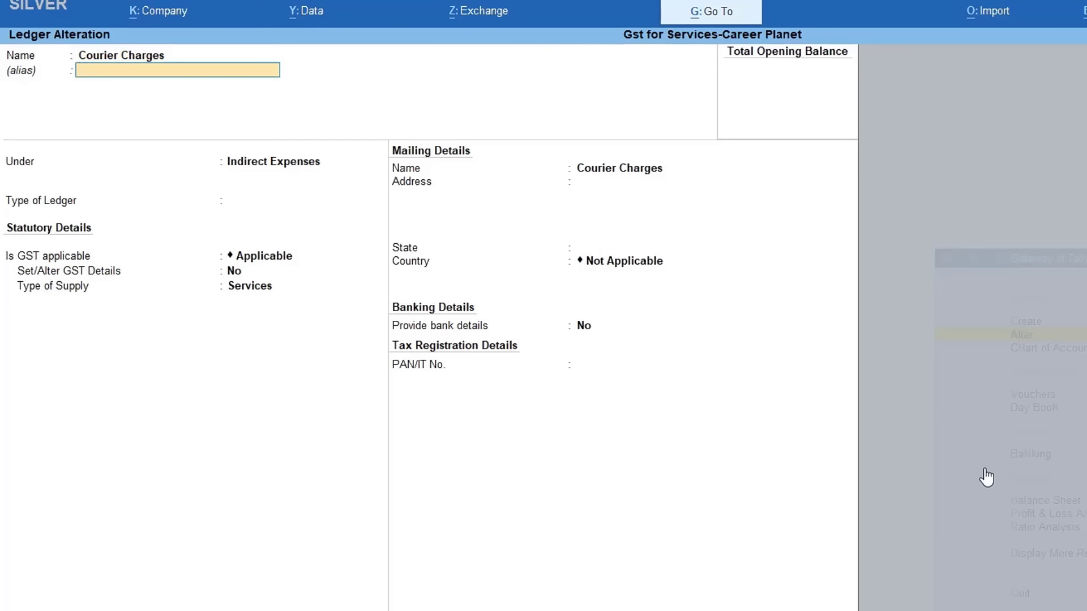
key(Return)
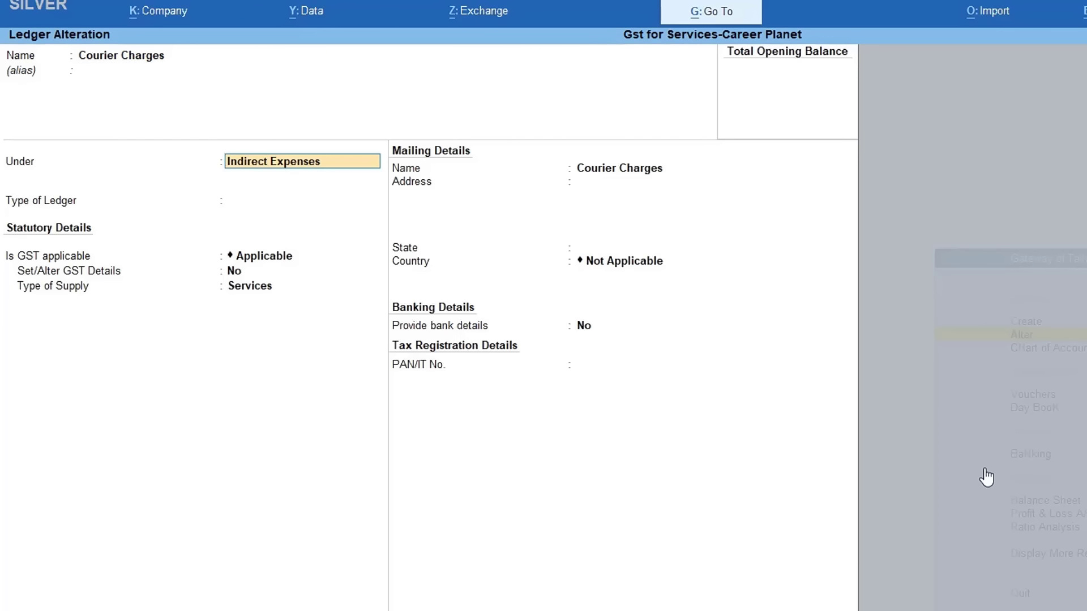
key(Return)
key(Return)
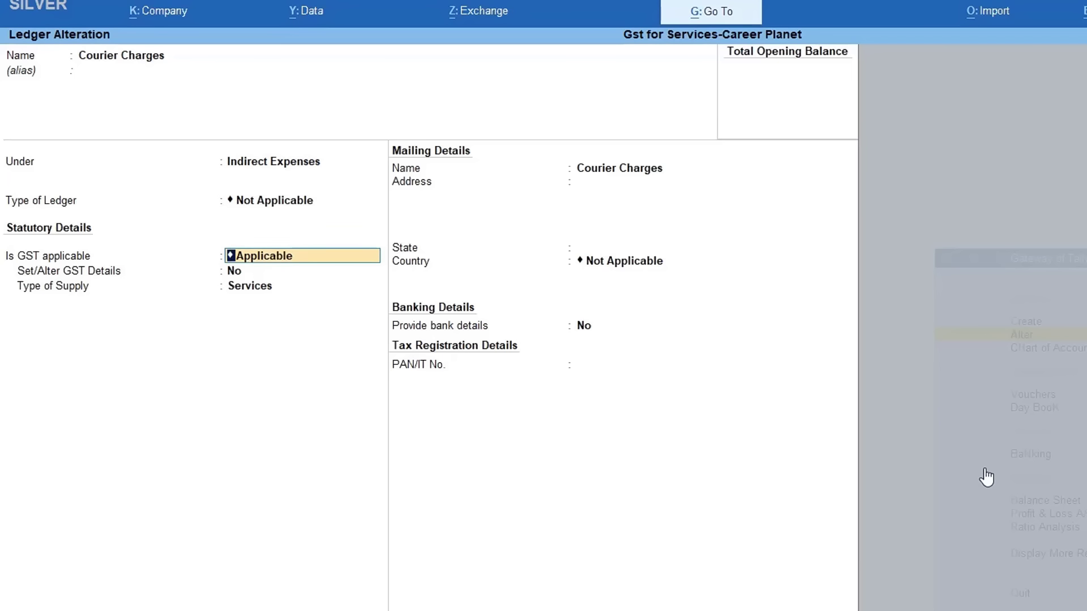
key(Return)
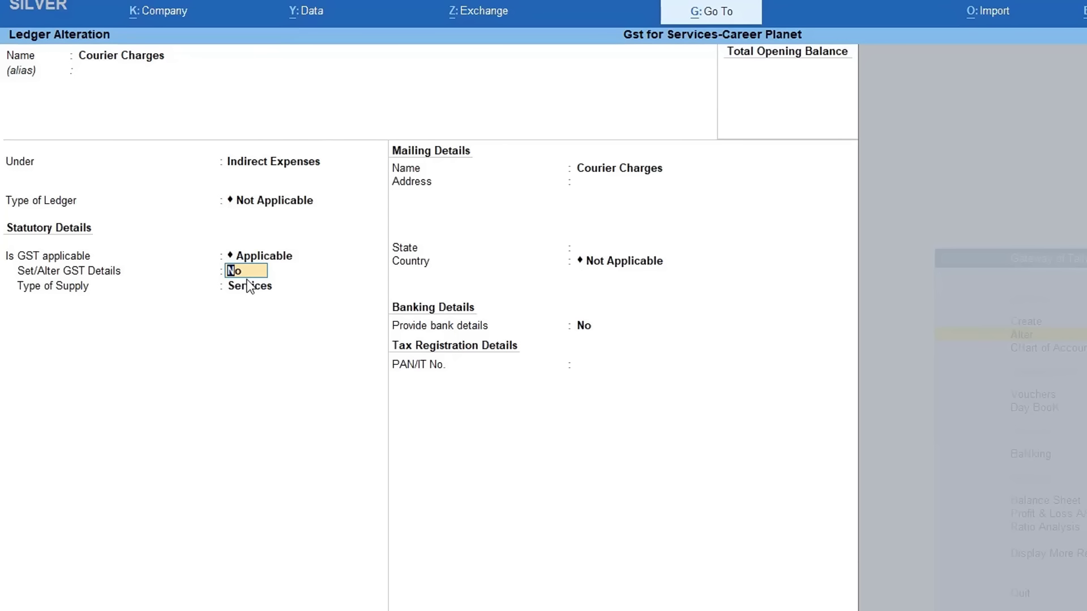
text(y)
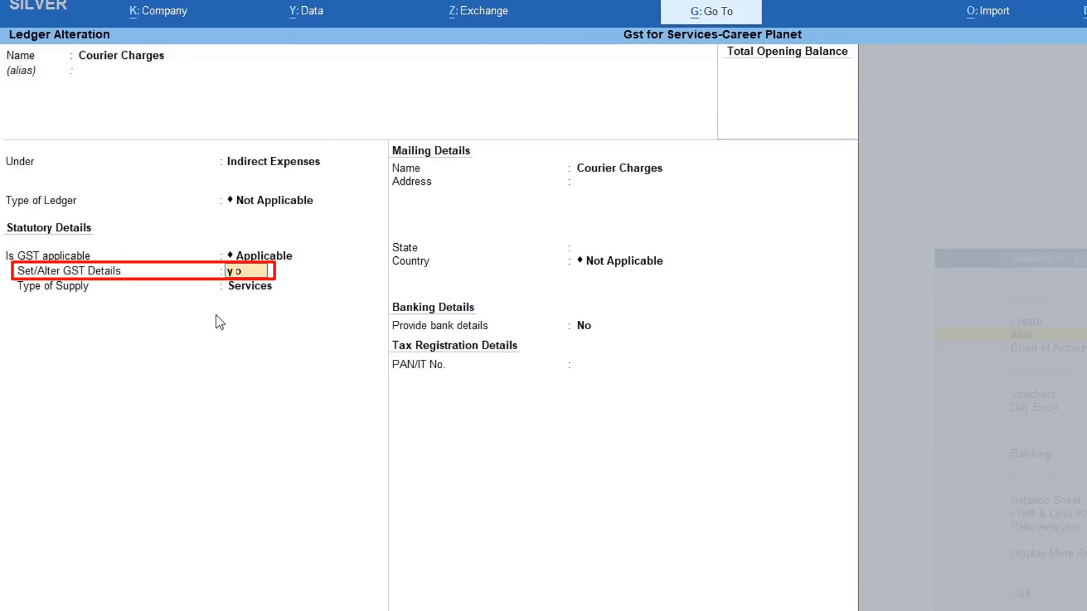
key(Return)
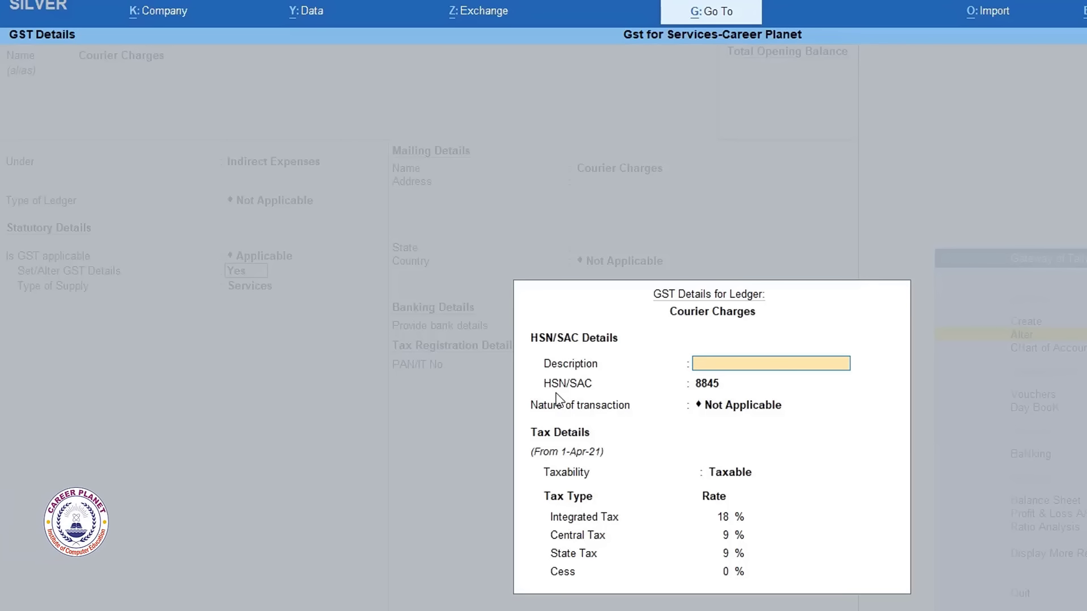
Review the HSN/SAC code and tax rates for Courier Charges, accept the GST details and save the ledger.
click(706, 384)
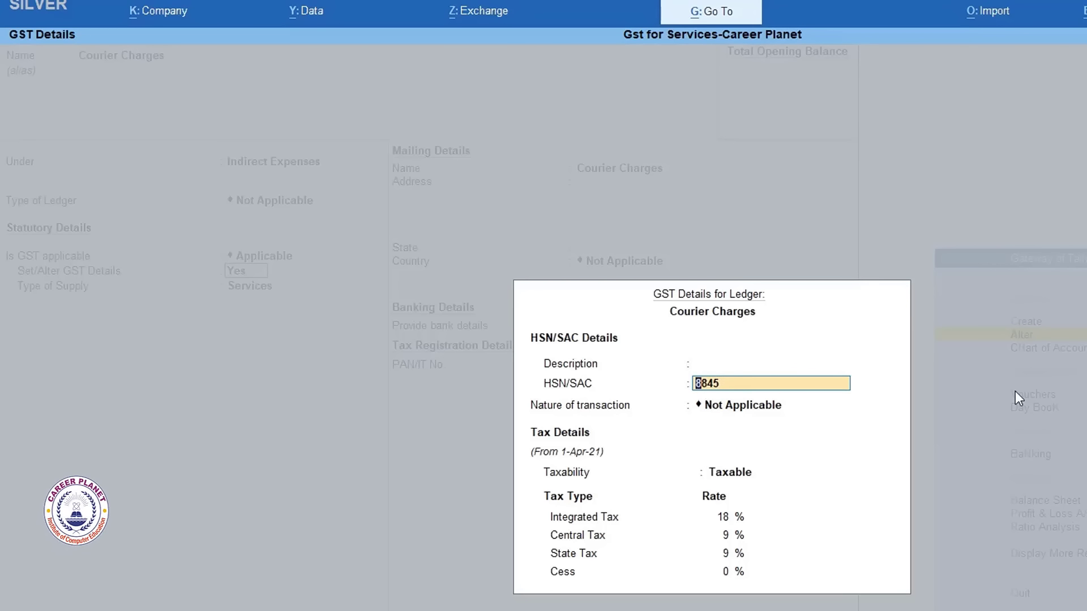
key(Return)
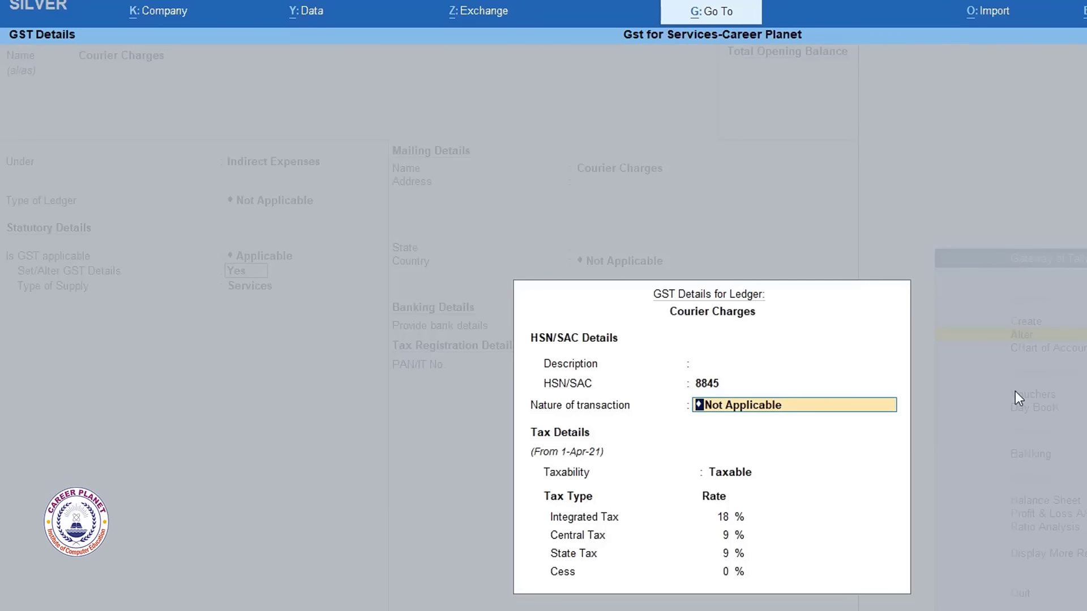
key(Return)
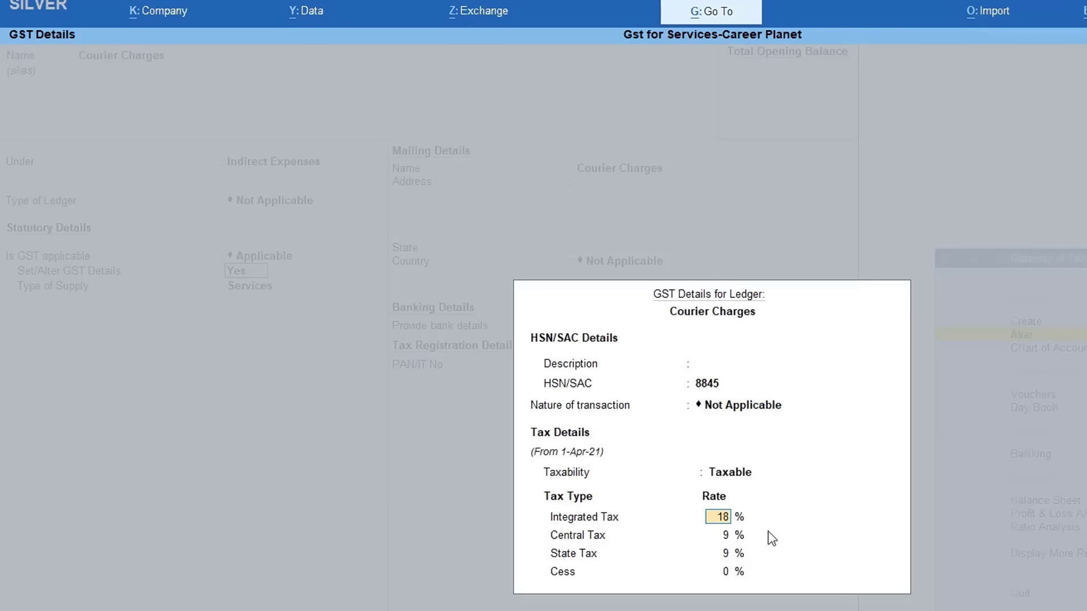
key(ctrl+a)
key(ctrl+a)
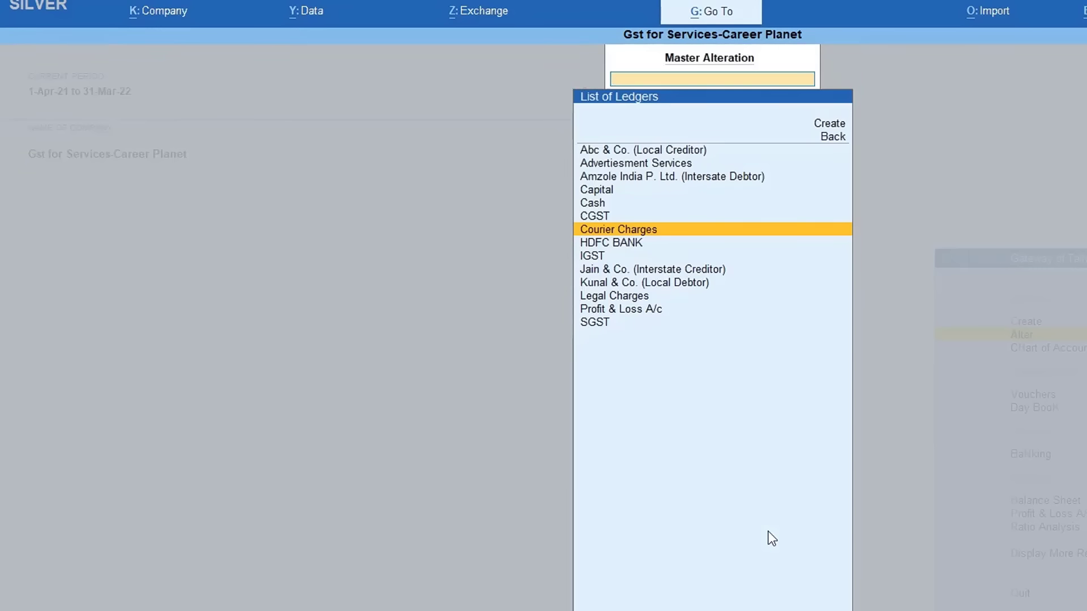
Open the Legal Charges ledger for alteration.
key(Down)
key(Down)
key(Down)
key(Down)
key(Down)
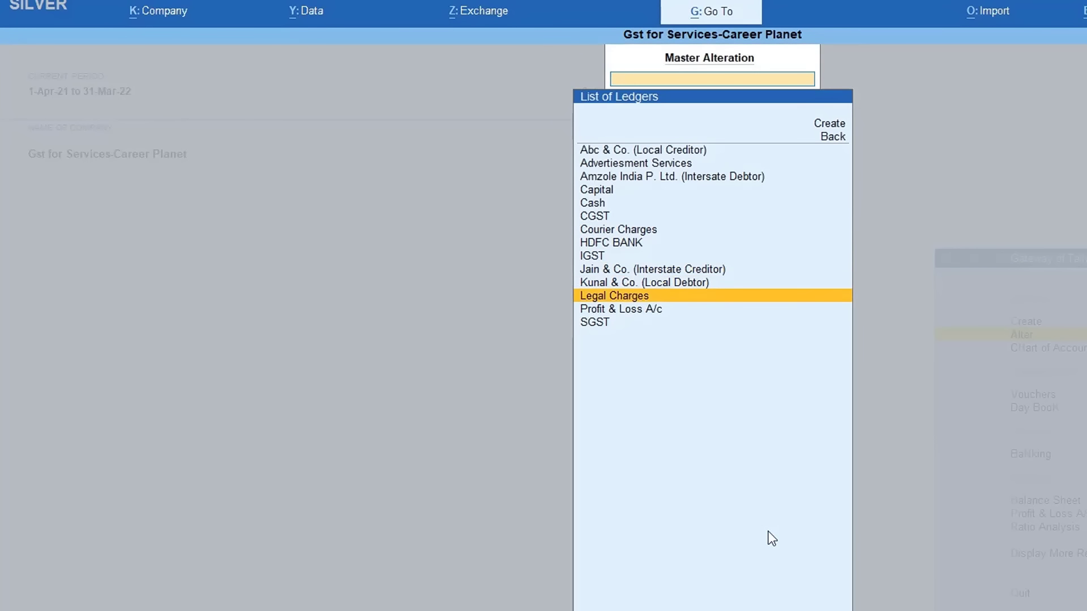
key(Return)
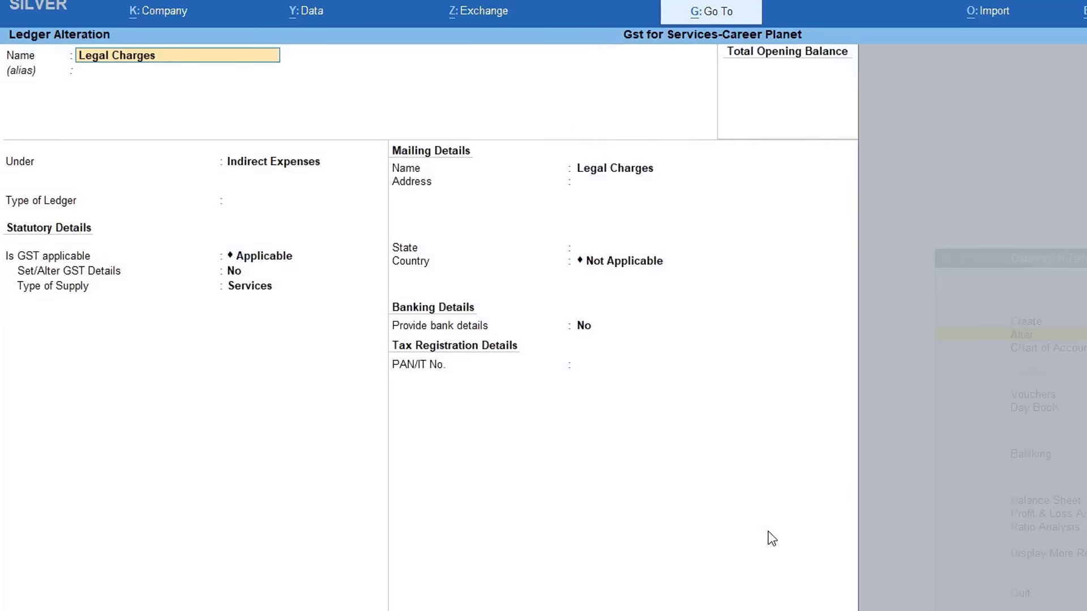
Set Set/Alter GST Details to Yes for Legal Charges, accept its GST details and save the ledger.
key(Return)
key(Return)
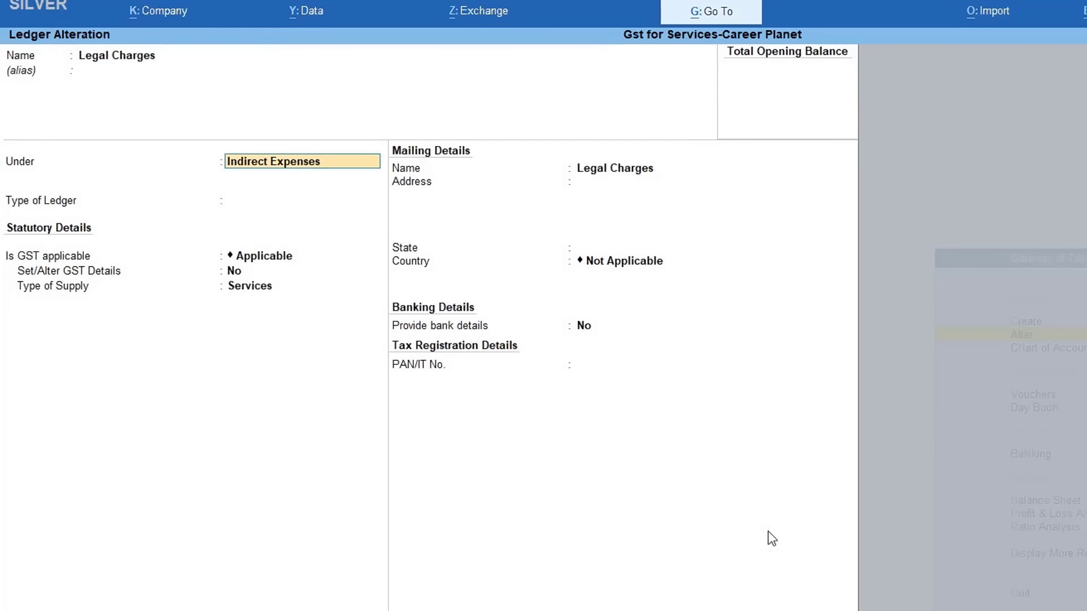
key(Return)
key(Return)
key(Return)
text(y)
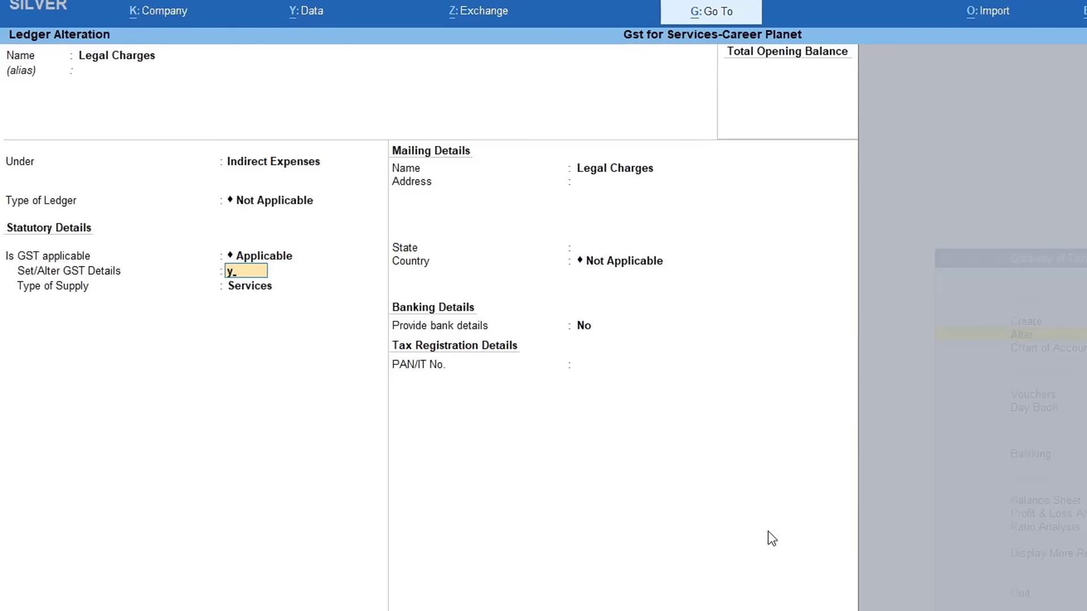
key(Return)
key(ctrl+a)
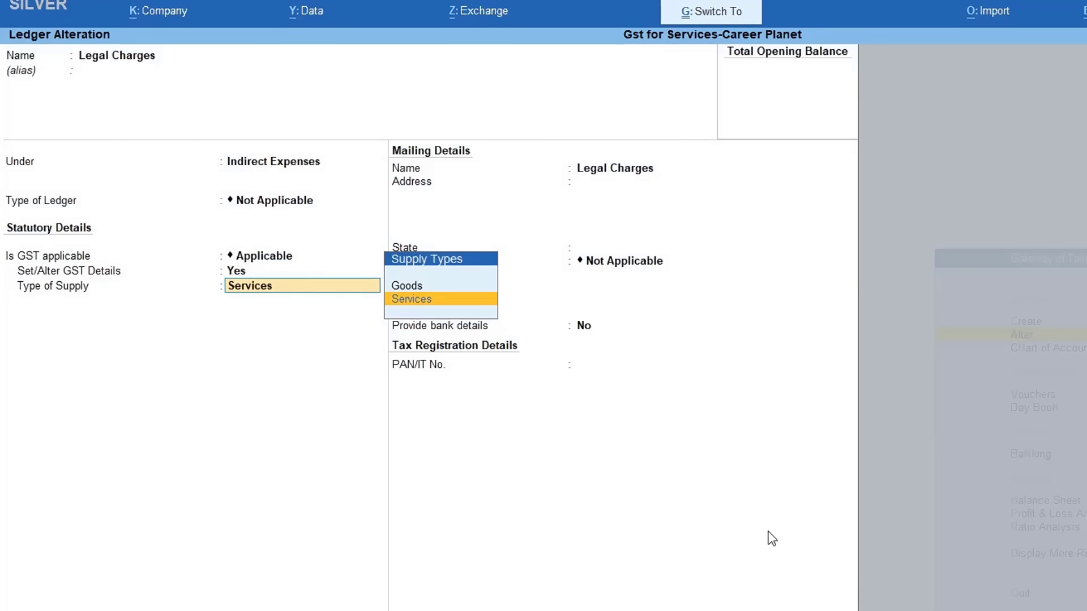
key(ctrl+a)
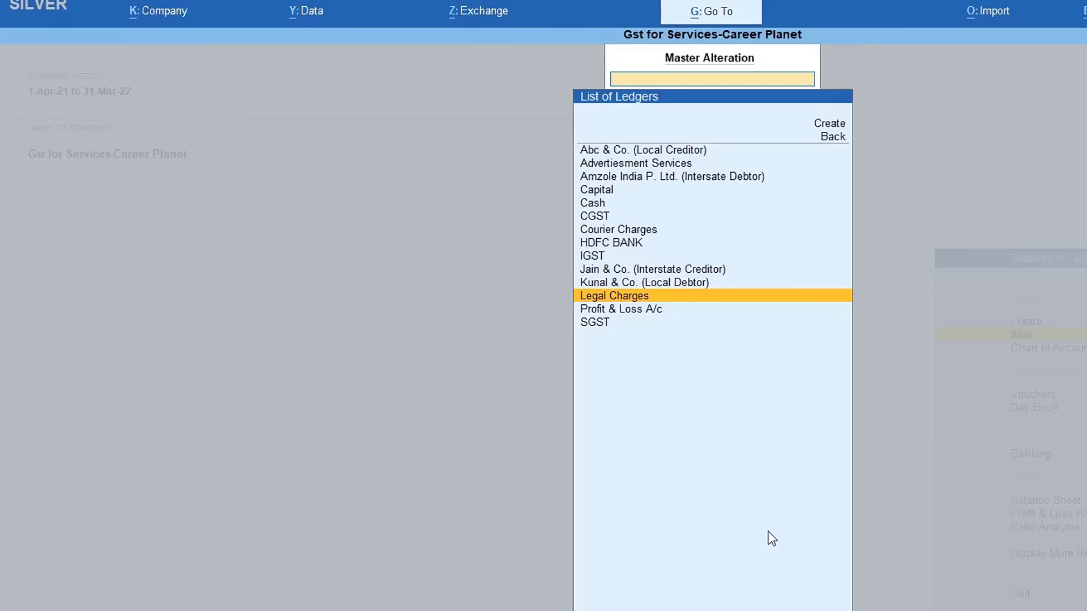
Open the Advertiesment Services ledger for alteration.
key(Up)
key(Up)
key(Up)
key(Up)
key(Up)
key(Up)
key(Up)
key(Up)
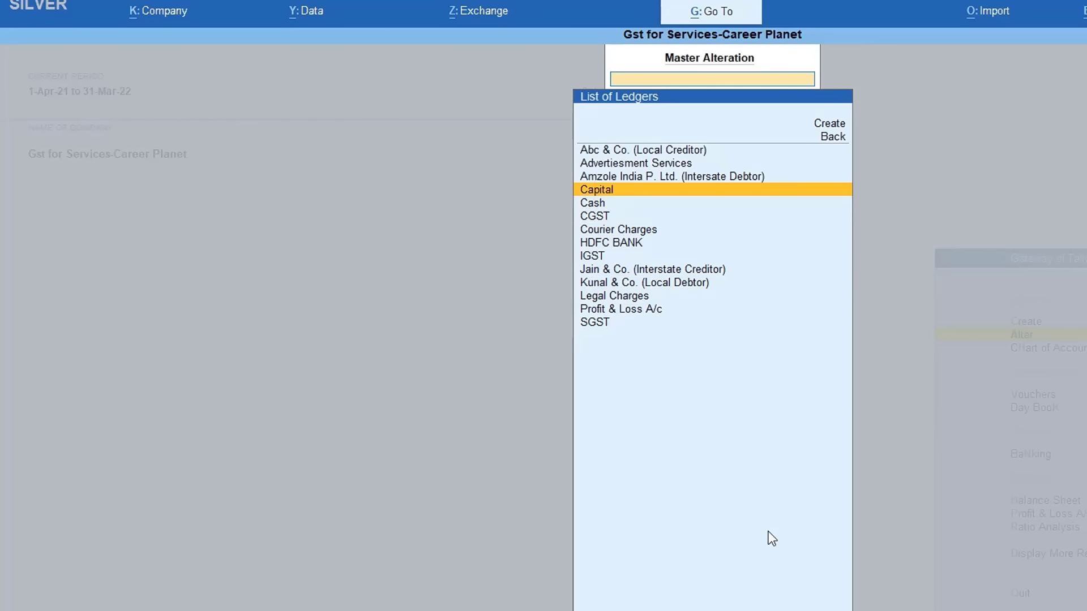
key(Up)
key(Up)
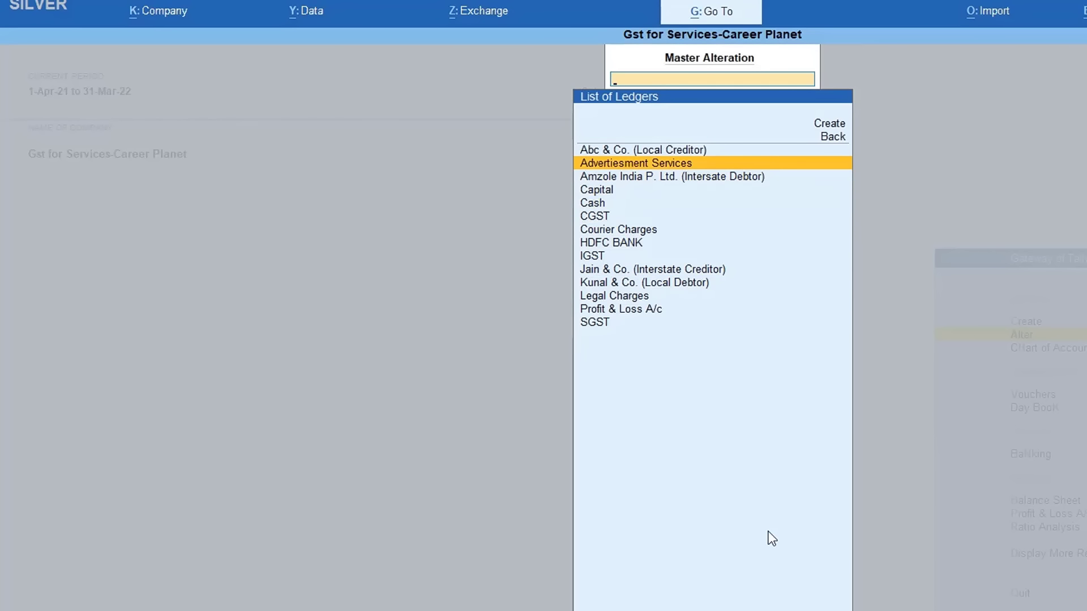
key(Return)
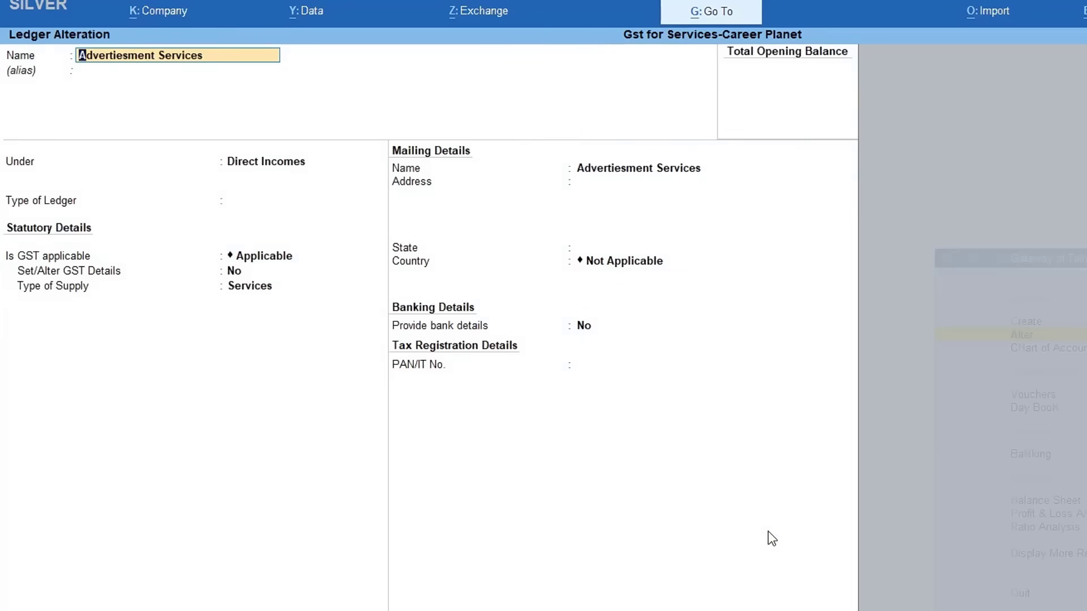
Set Set/Alter GST Details to Yes for Advertiesment Services, accept its GST details and save the ledger.
key(Return)
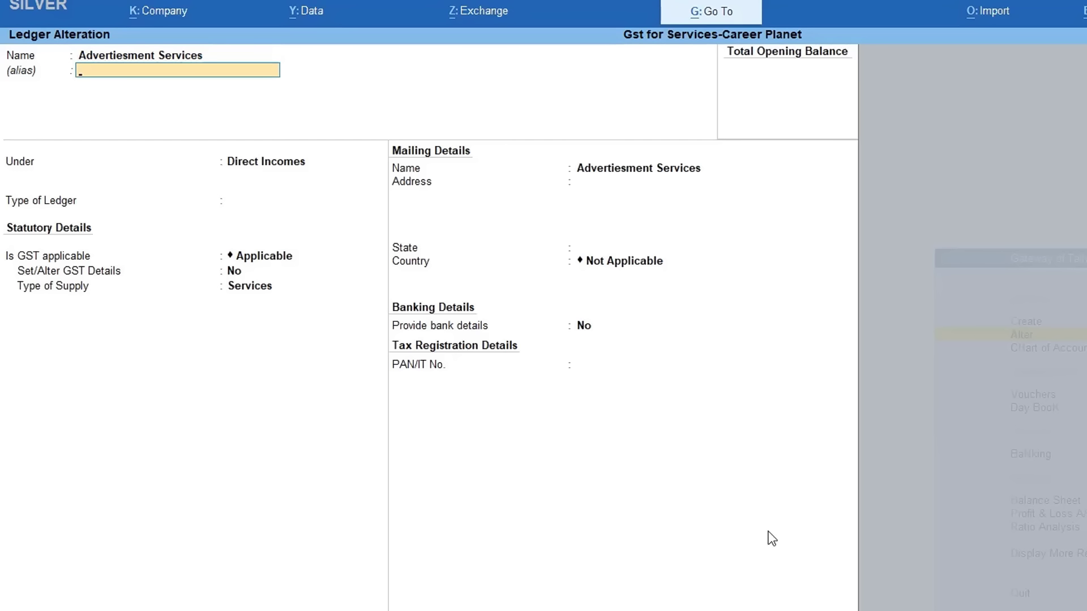
key(Return)
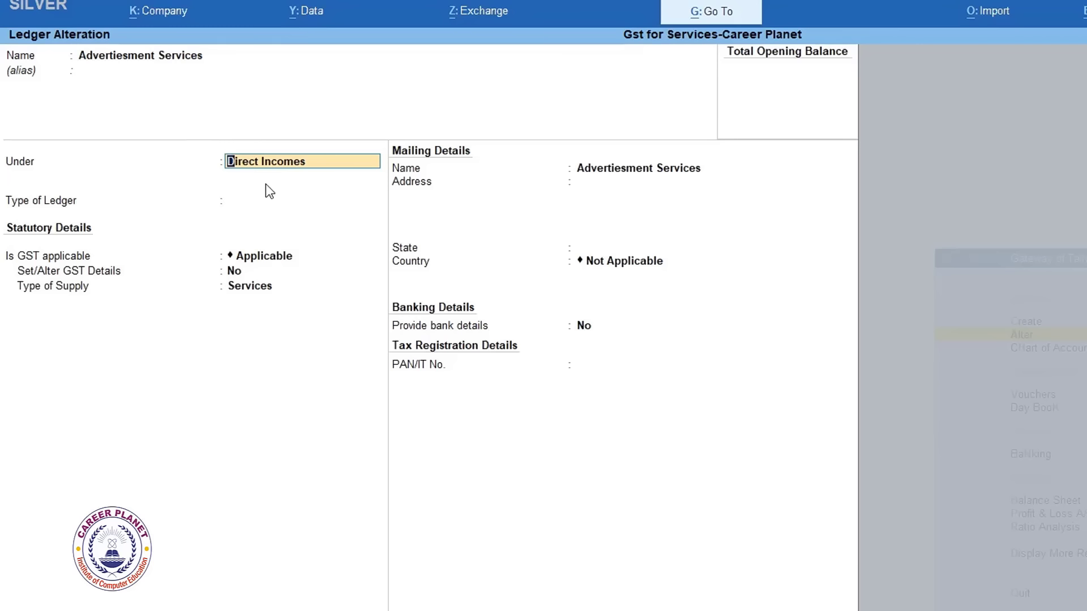
key(Return)
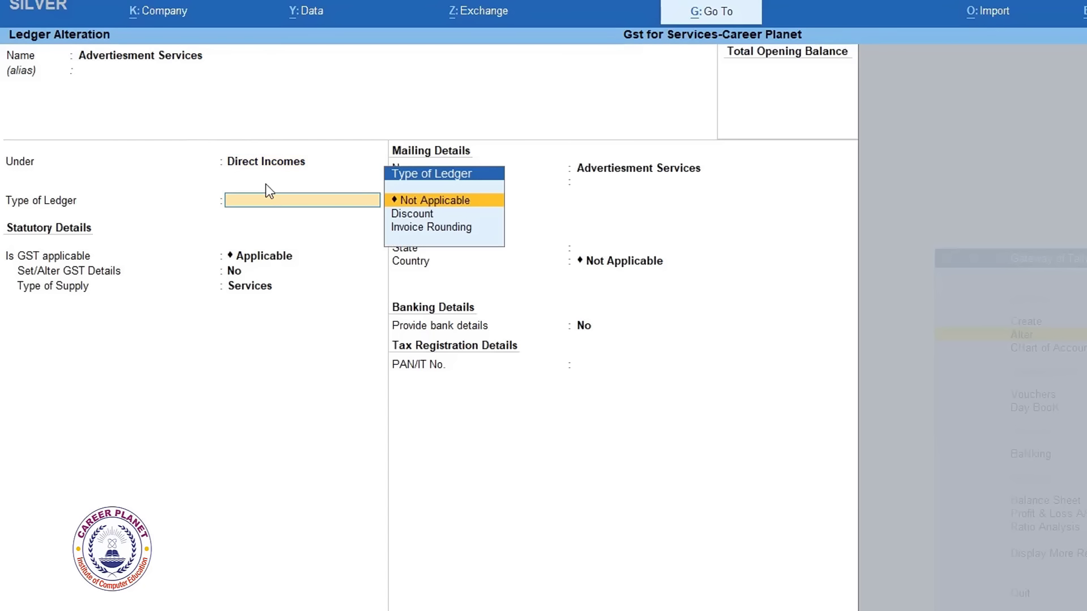
key(Return)
key(Return)
text(y)
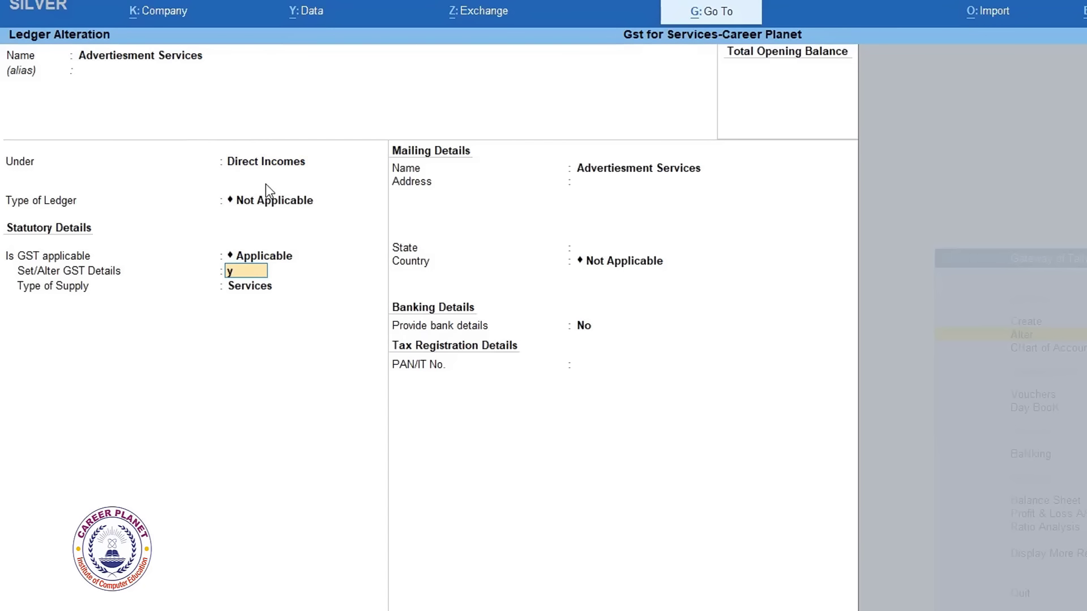
key(Return)
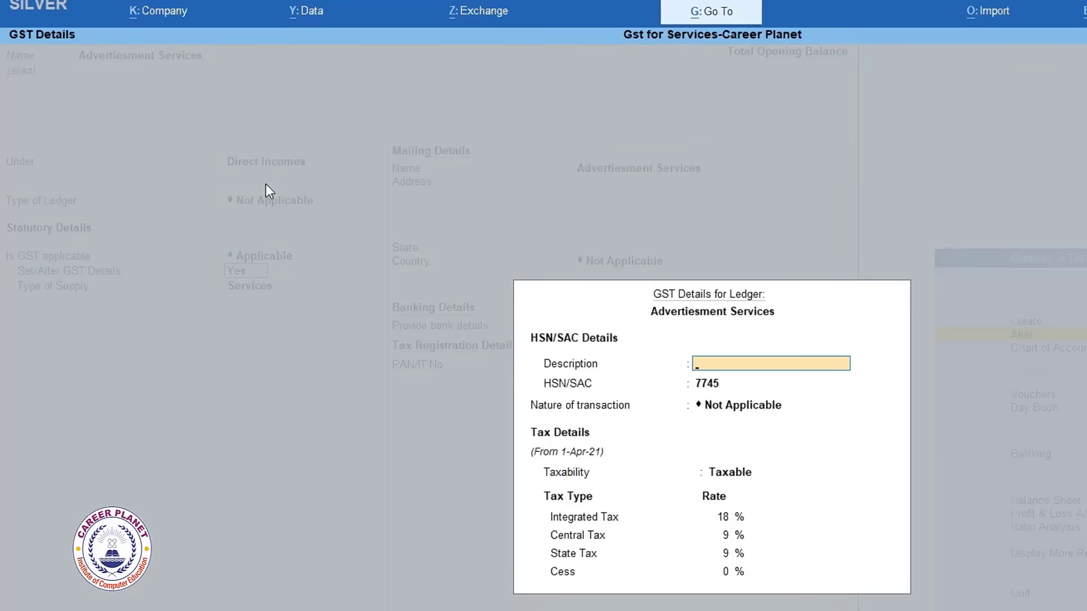
key(ctrl+a)
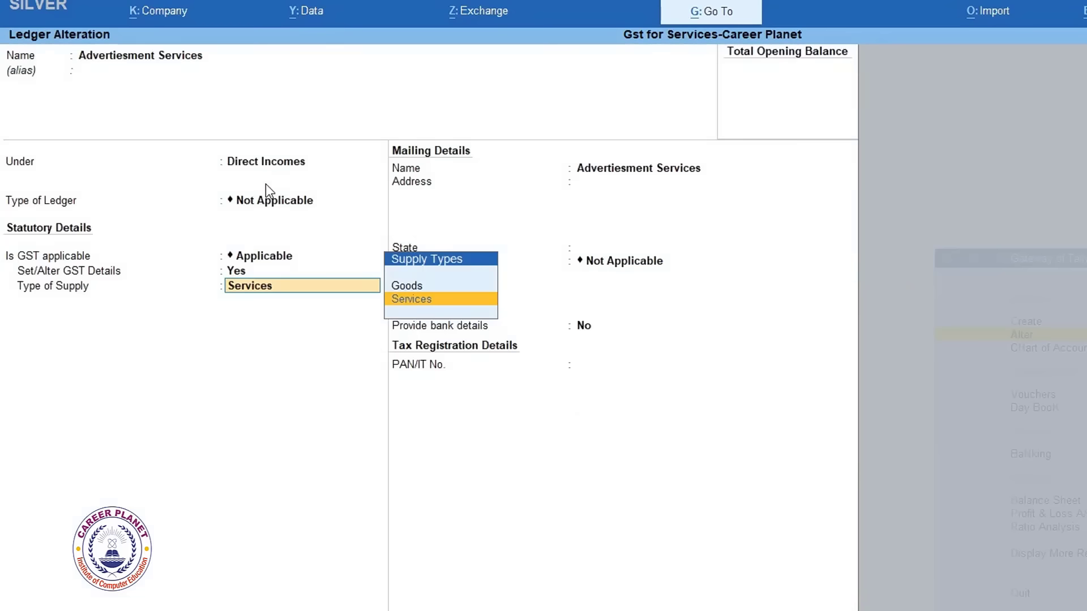
key(ctrl+a)
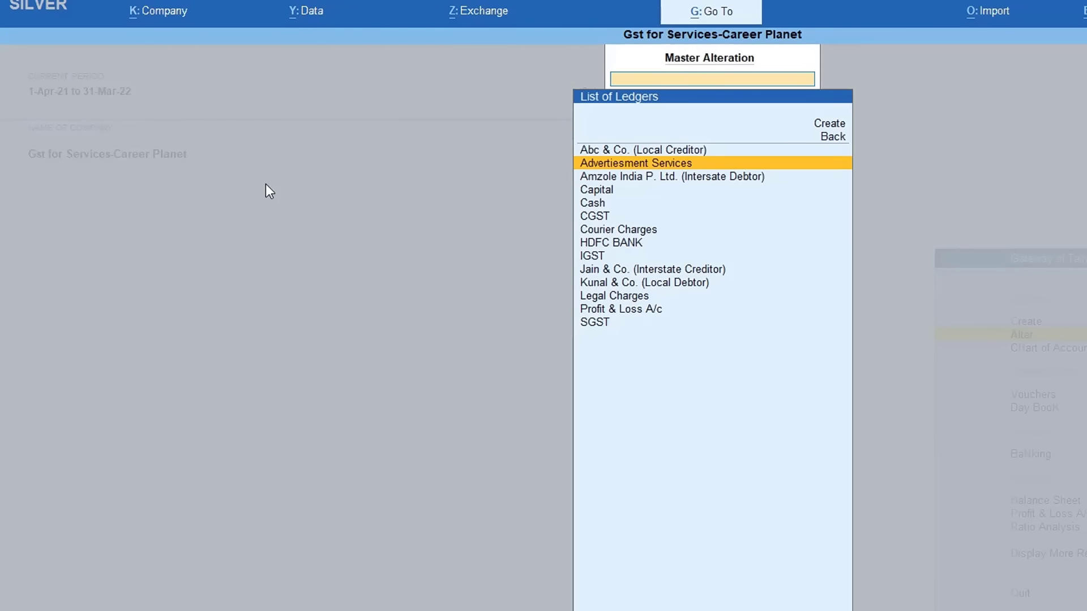
Open the Abc & Co. (Local Creditor) ledger, review its state and GST registration details, and close it without saving changes.
key(Up)
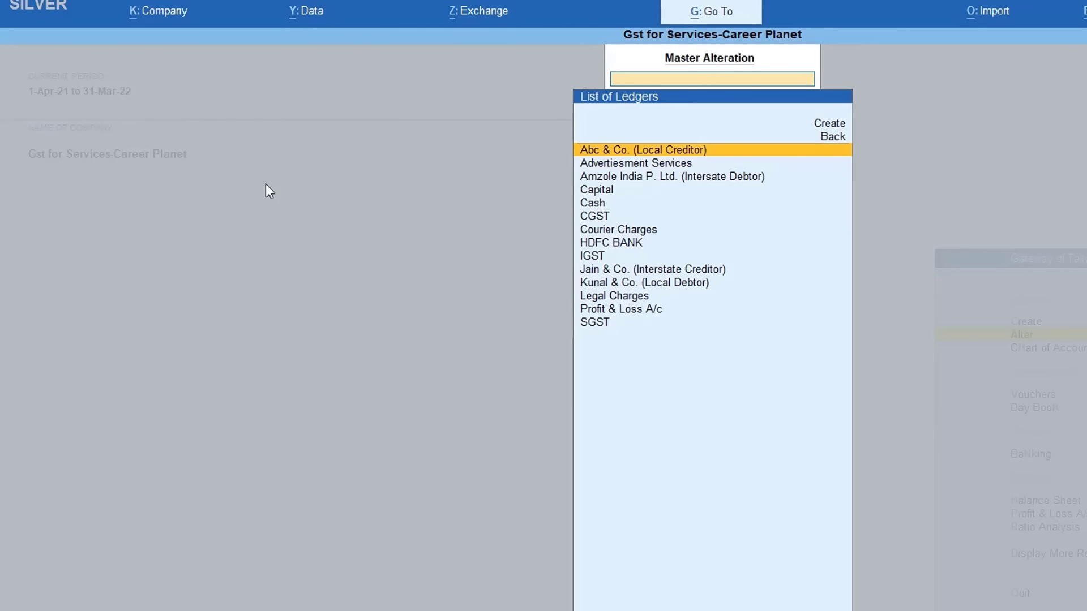
key(Return)
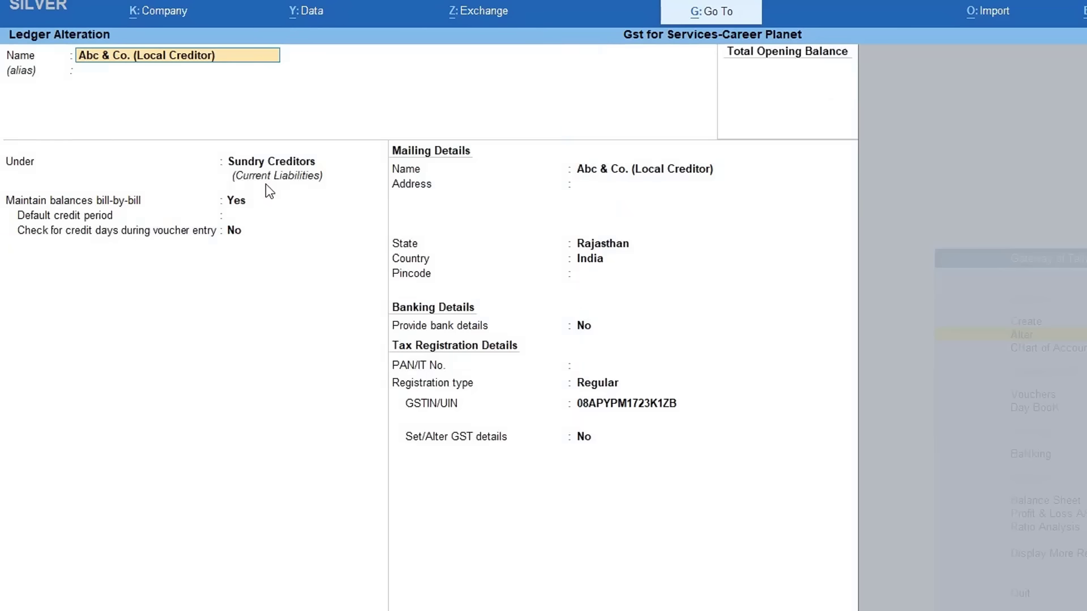
key(Delete)
key(Delete)
key(Delete)
key(Delete)
key(Delete)
key(Delete)
key(Delete)
key(Delete)
key(Delete)
key(Delete)
key(Delete)
key(Delete)
key(Delete)
key(Delete)
key(Delete)
key(Delete)
key(Delete)
key(Delete)
key(Delete)
key(Delete)
key(Return)
key(Escape)
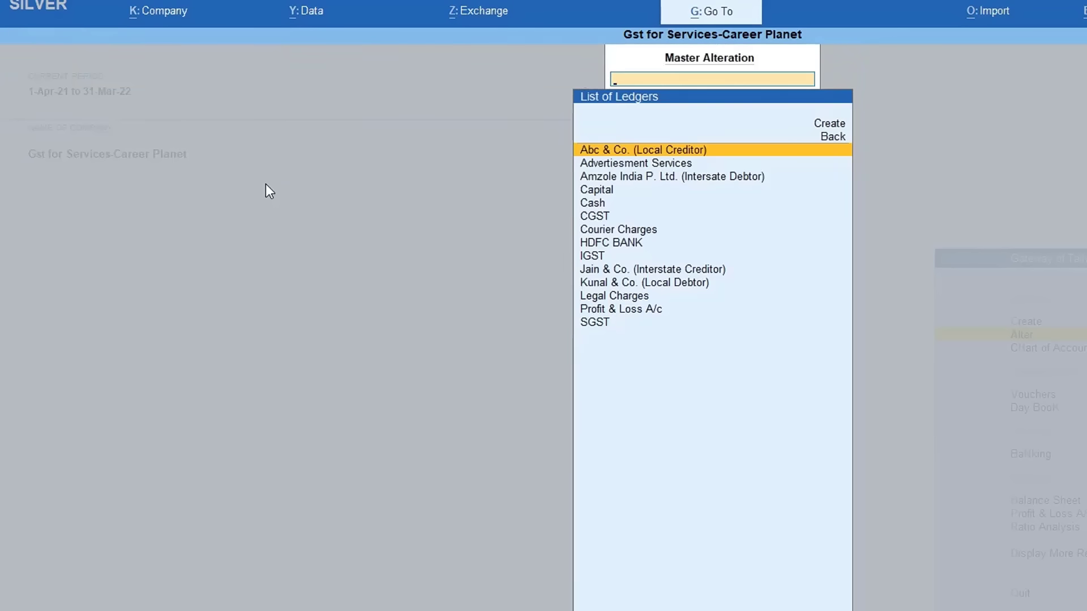
Open the Jain & Co. (Interstate Creditor) ledger, review its details, and return to the ledger list without saving changes.
key(Down)
key(Down)
key(Down)
key(Down)
key(Down)
key(Down)
key(Down)
key(Down)
key(Down)
key(Down)
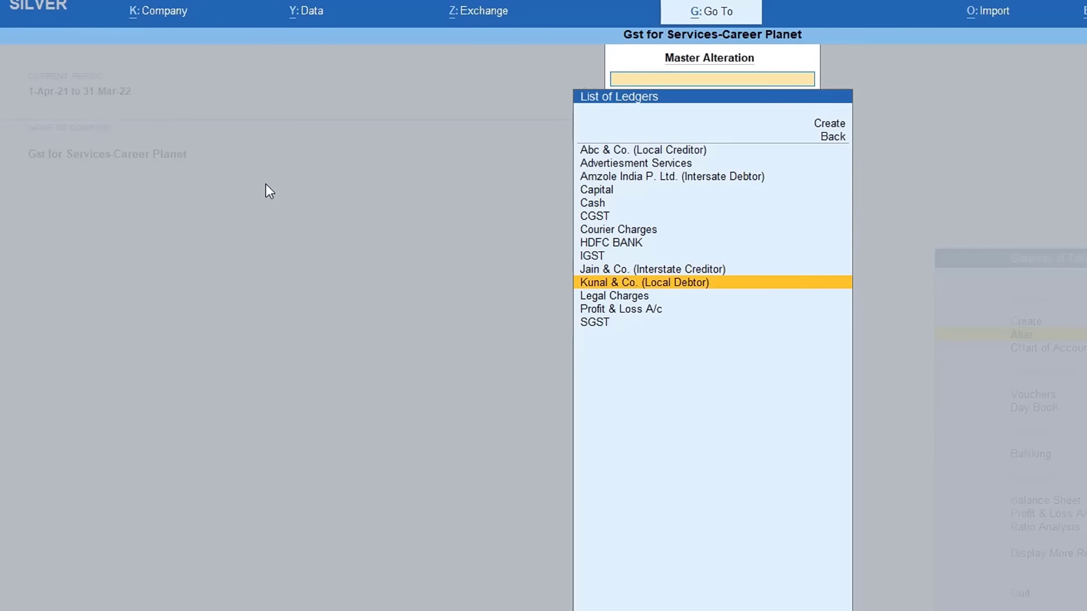
key(Up)
key(Return)
key(Delete)
key(Delete)
key(Delete)
key(Delete)
key(Delete)
key(Delete)
key(Delete)
key(Delete)
key(Delete)
key(Delete)
key(Delete)
key(Delete)
key(Delete)
key(Delete)
key(Delete)
key(Delete)
key(Delete)
key(Delete)
key(Delete)
key(Delete)
key(Escape)
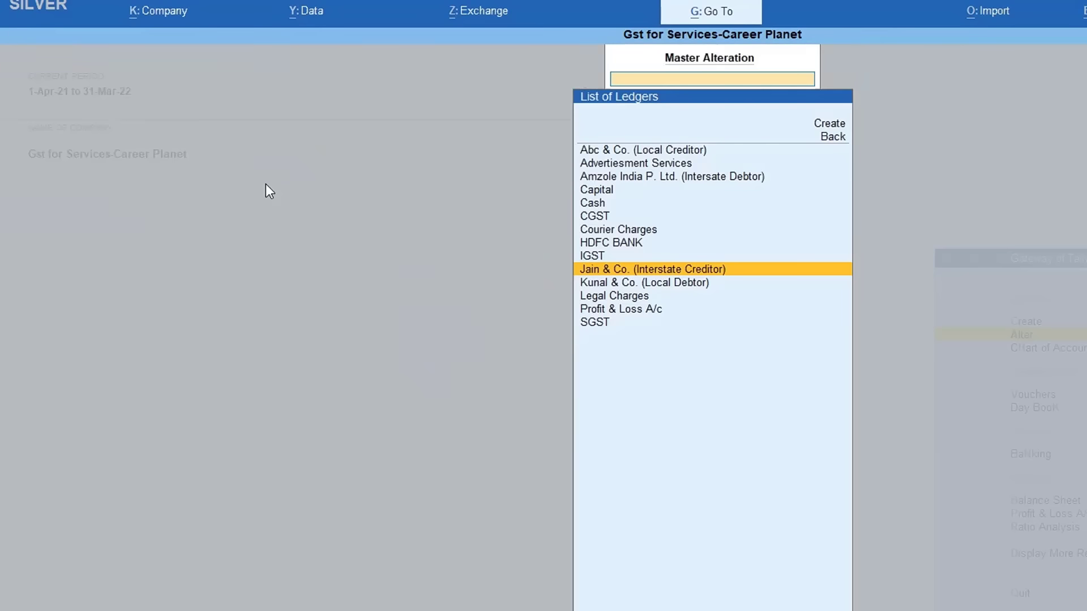
Open the Amzole India P. Ltd. (Intersate Debtor) ledger, review its details, and leave it without saving changes.
key(Up)
key(Up)
key(Up)
key(Up)
key(Up)
key(Up)
key(Up)
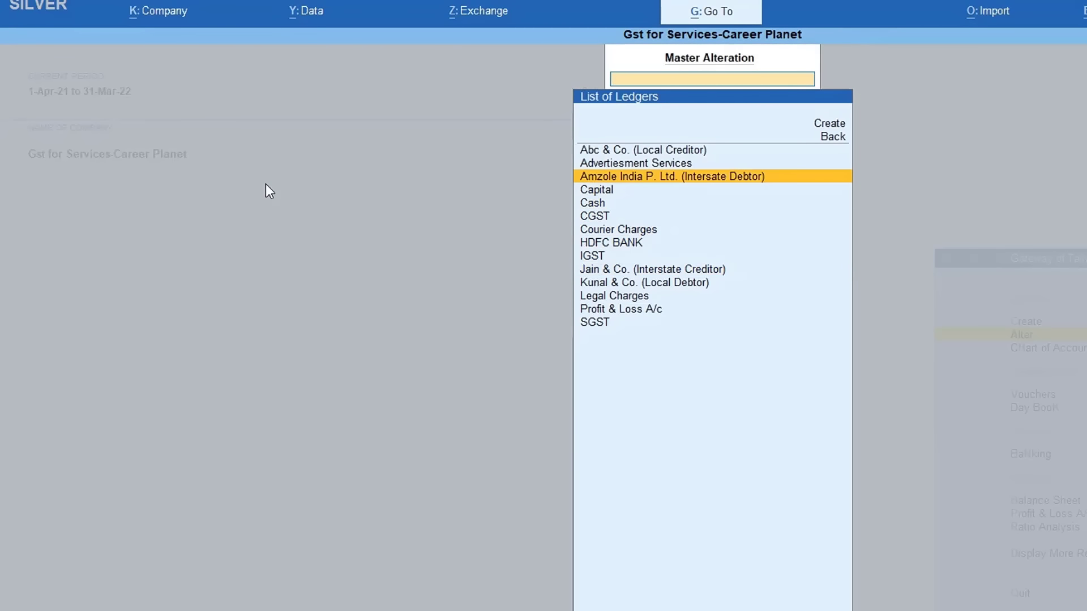
key(Return)
key(Delete)
key(Delete)
key(Delete)
key(Delete)
key(Delete)
key(Delete)
key(Delete)
key(Delete)
key(Delete)
key(Delete)
key(Delete)
key(Delete)
key(Delete)
key(Delete)
key(Delete)
key(Delete)
key(Delete)
key(Delete)
key(Delete)
key(Delete)
key(Escape)
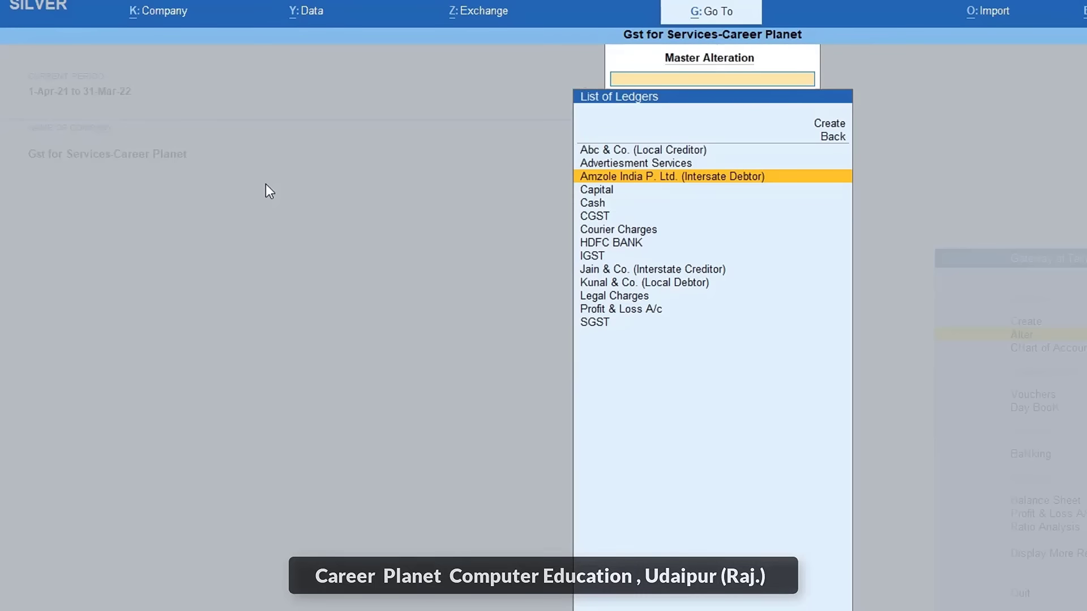
Open the Kunal & Co. (Local Debtor) ledger, review its state and GST registration details, and close it without saving changes.
key(Down)
key(Down)
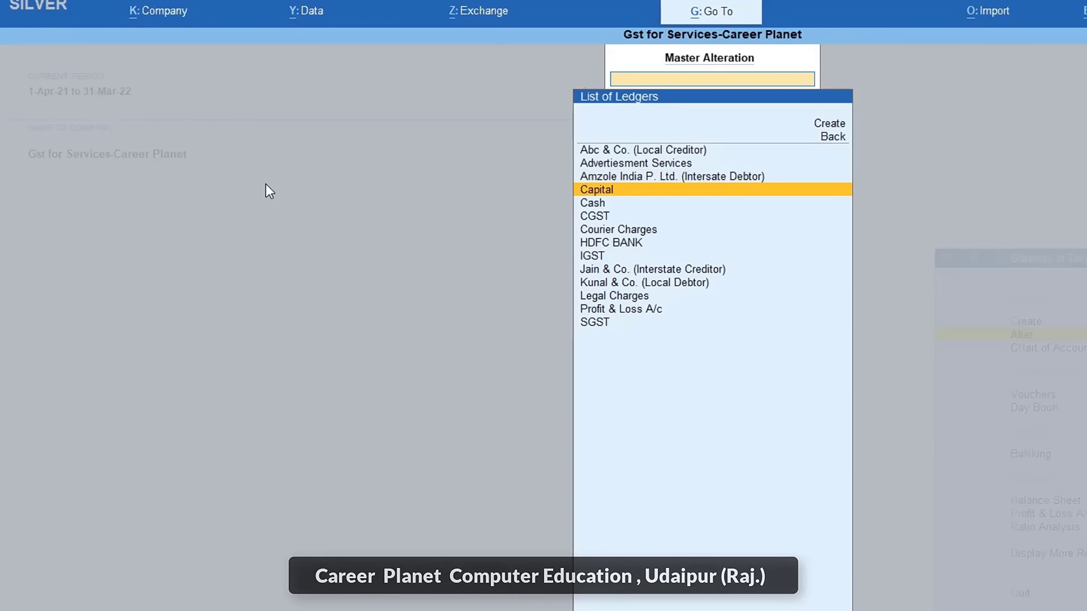
key(Down)
key(Down)
key(Down)
key(Down)
key(Down)
key(Down)
key(Return)
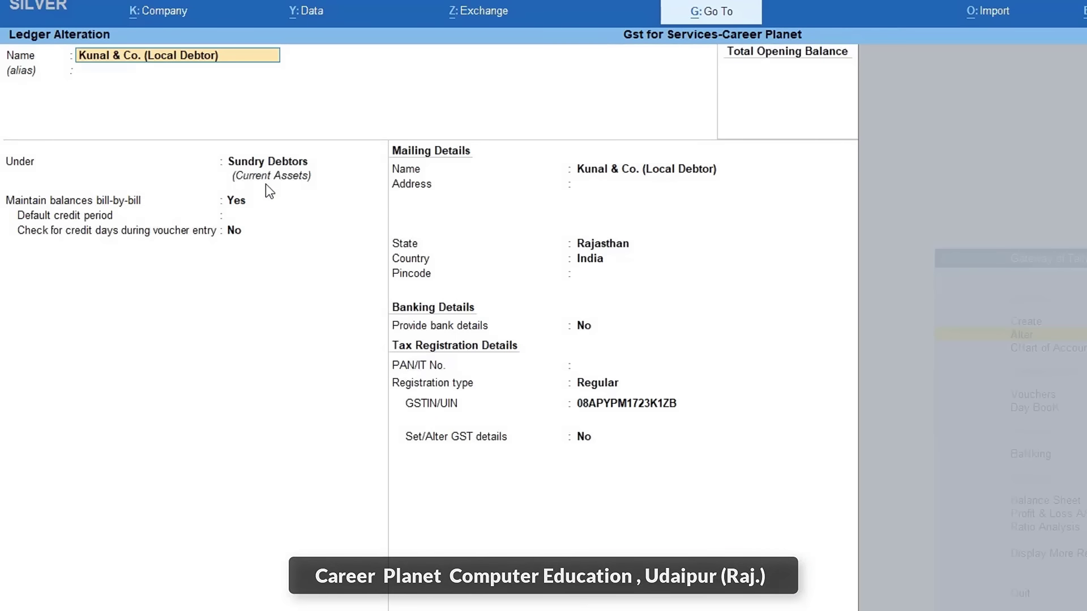
key(Delete)
key(Delete)
key(Delete)
key(Delete)
key(Delete)
key(Delete)
key(Delete)
key(Delete)
key(Delete)
key(Delete)
key(Delete)
key(Delete)
key(Delete)
key(Delete)
key(Delete)
key(Delete)
key(Delete)
key(Delete)
key(Delete)
key(Delete)
key(Escape)
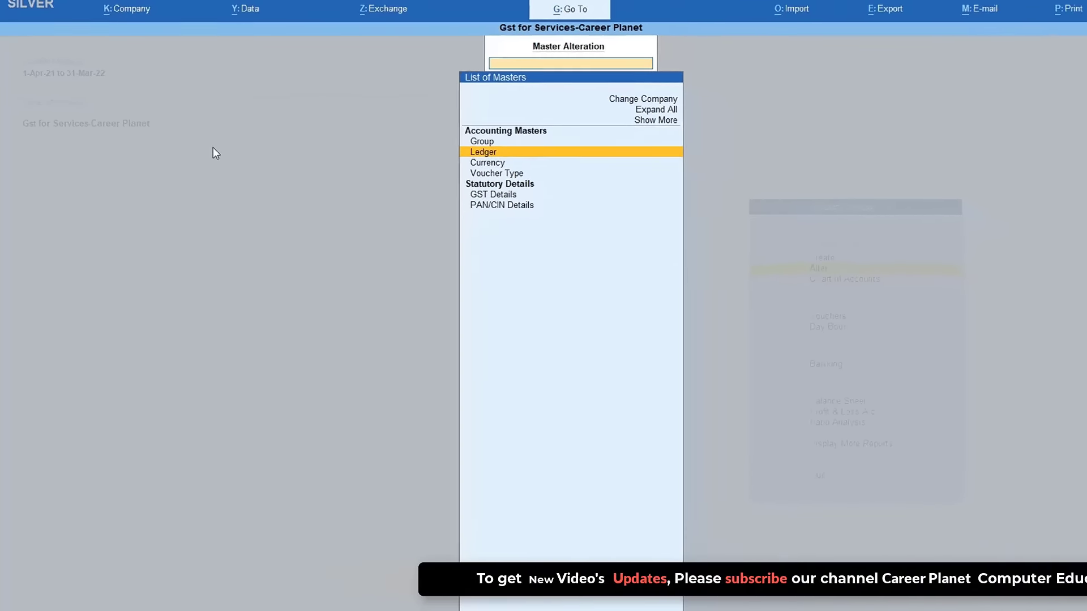
Leave the ledger masters and start a new Purchase voucher.
key(Return)
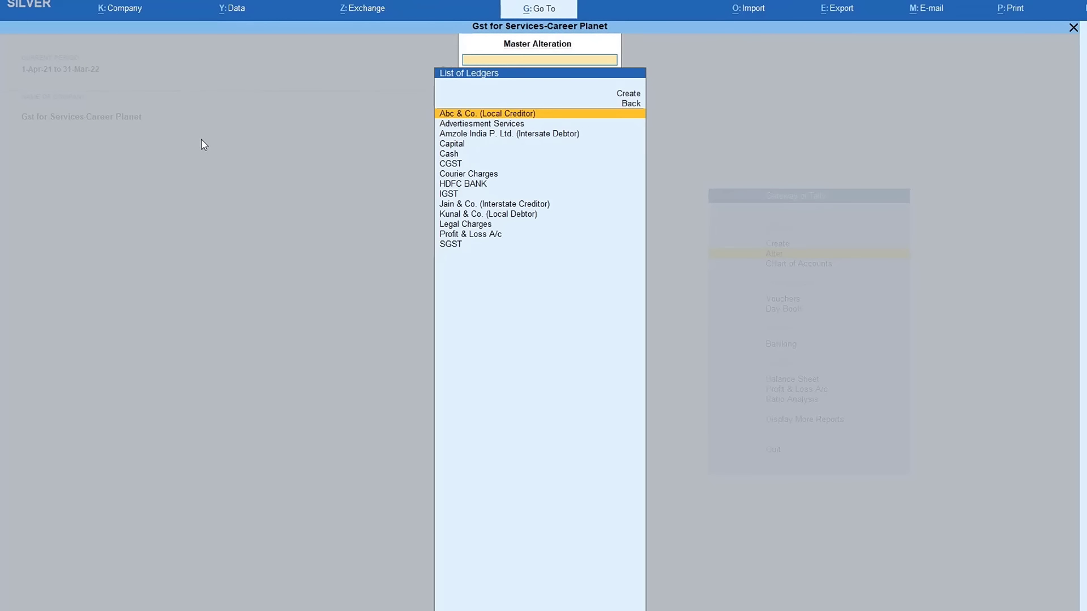
key(Escape)
key(v)
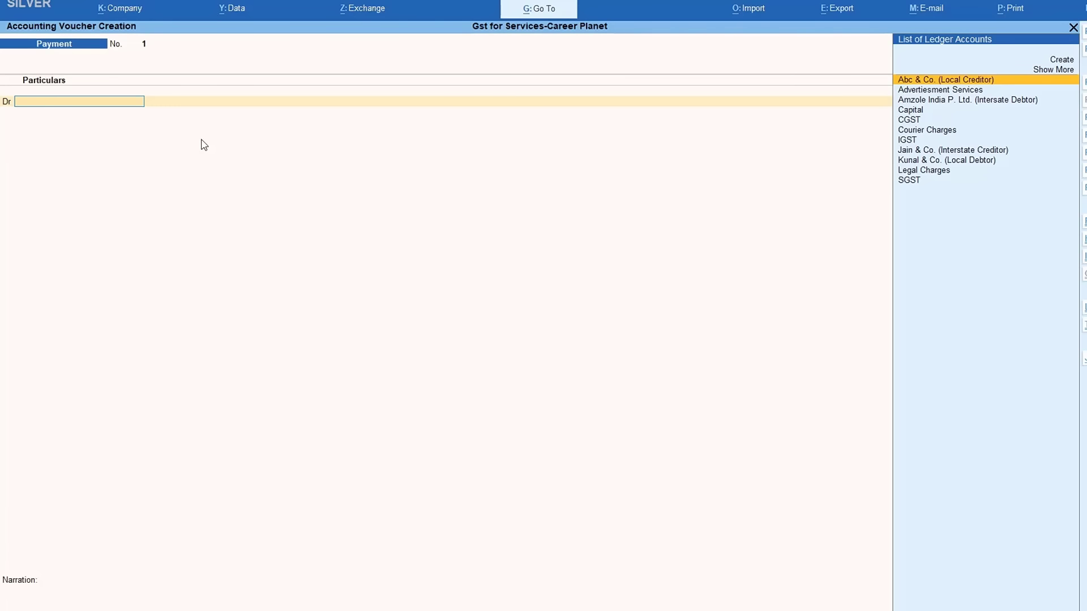
key(Down)
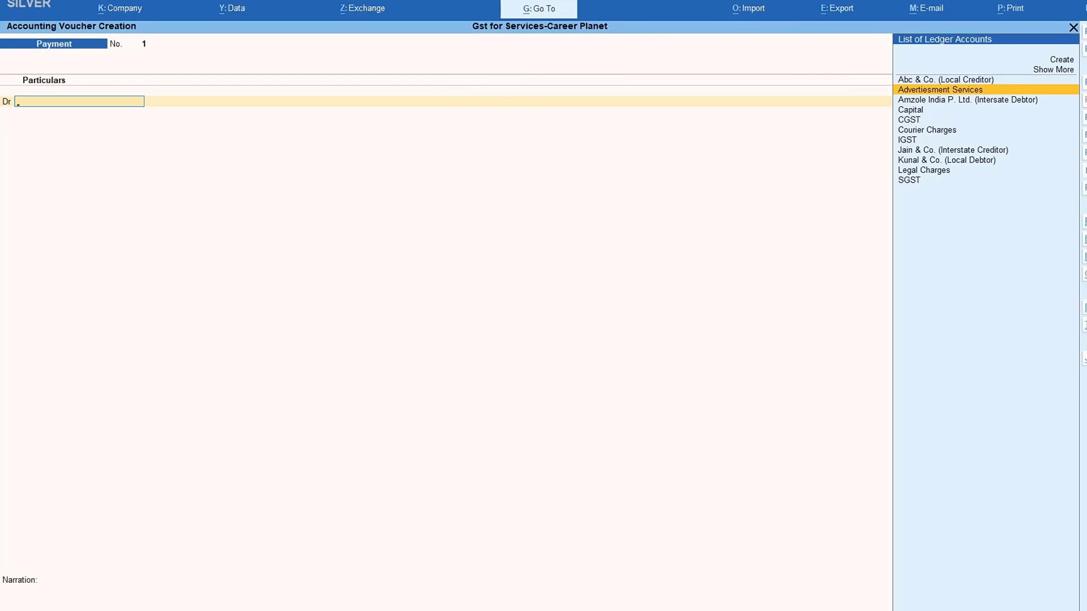
key(F9)
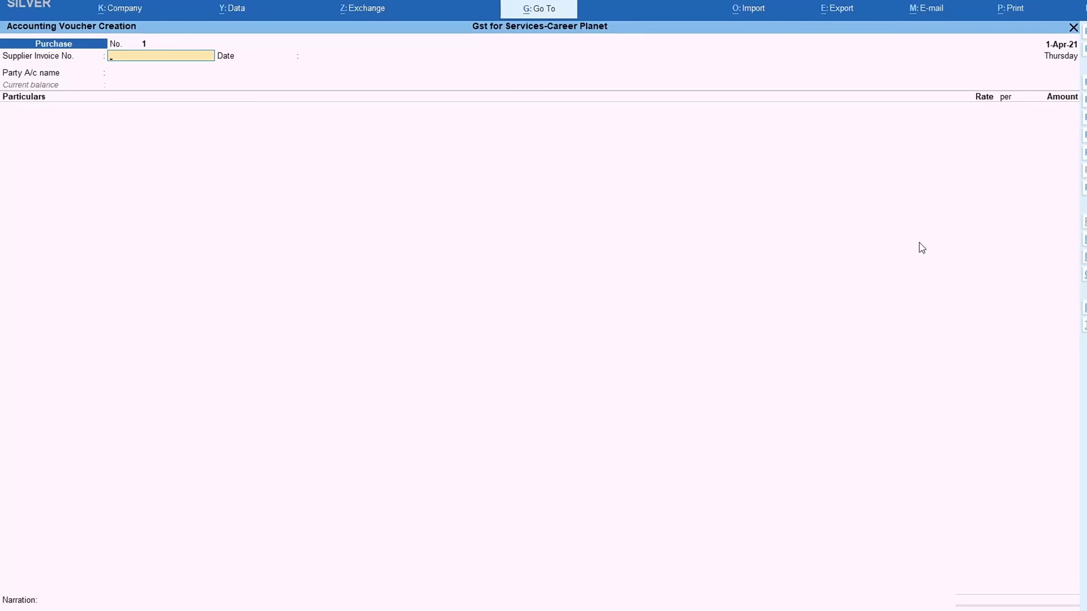
Enter supplier invoice number 1 dated 1-Apr-21 and choose Abc & Co. (Local Creditor) as the party account.
text(1)
key(Return)
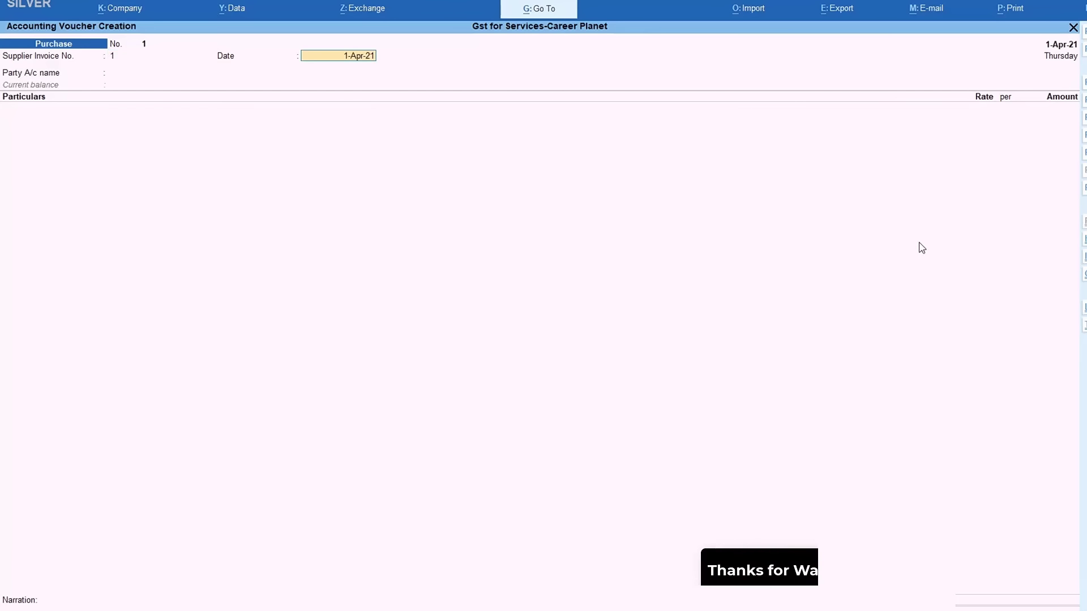
key(Return)
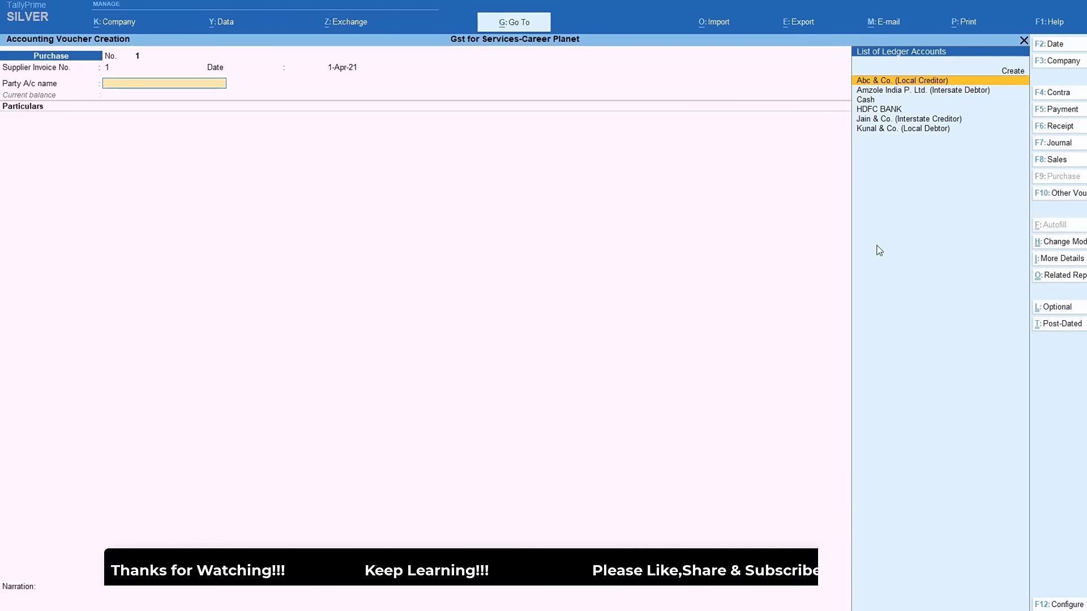
key(Return)
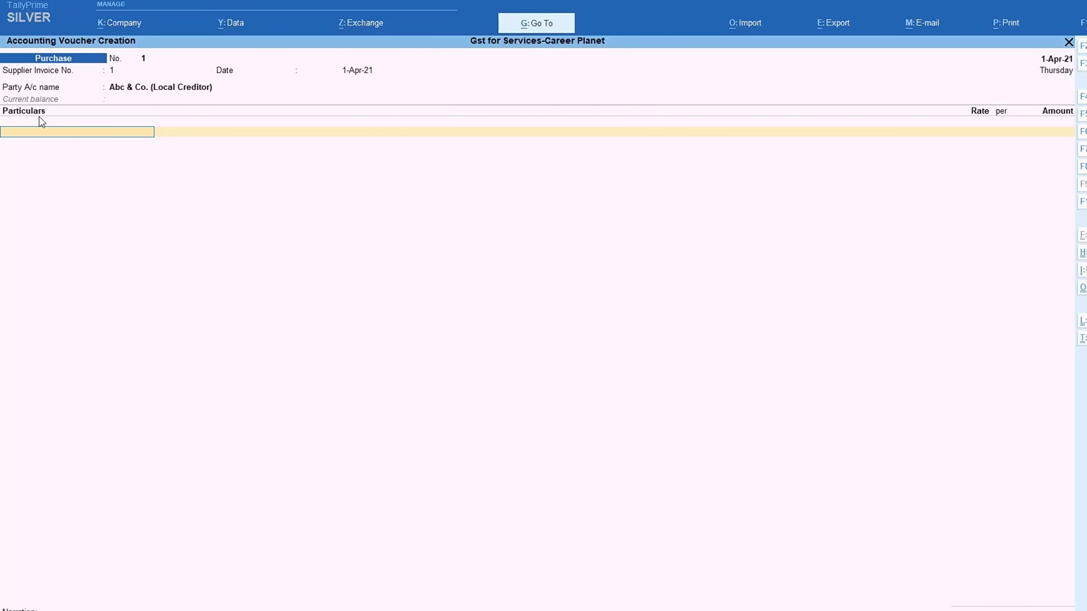
Choose Accounting Invoice as the mode of the purchase voucher.
key(ctrl+h)
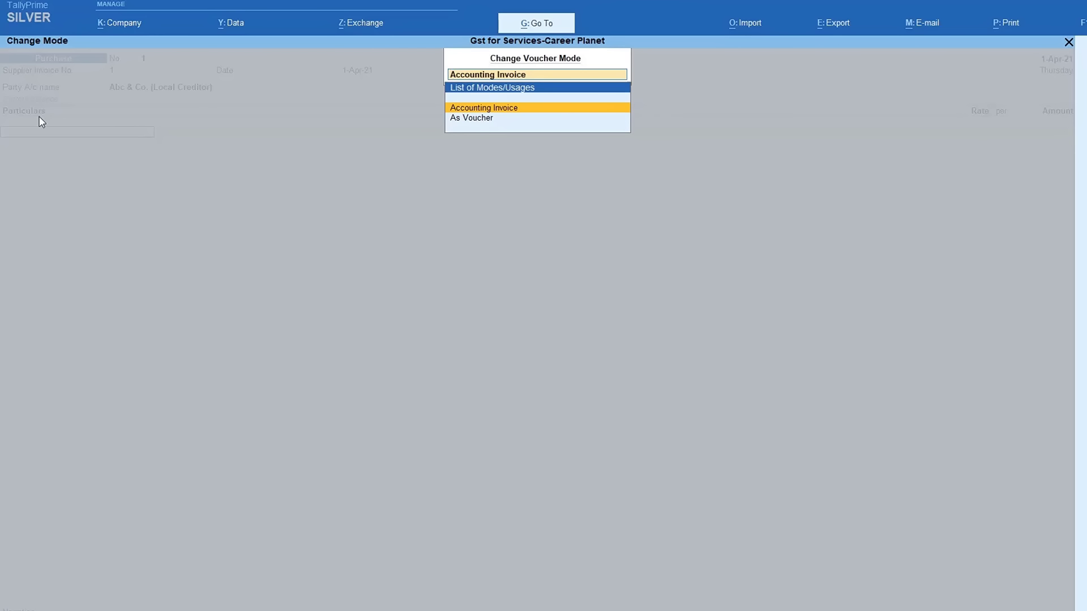
key(Down)
key(Up)
key(Return)
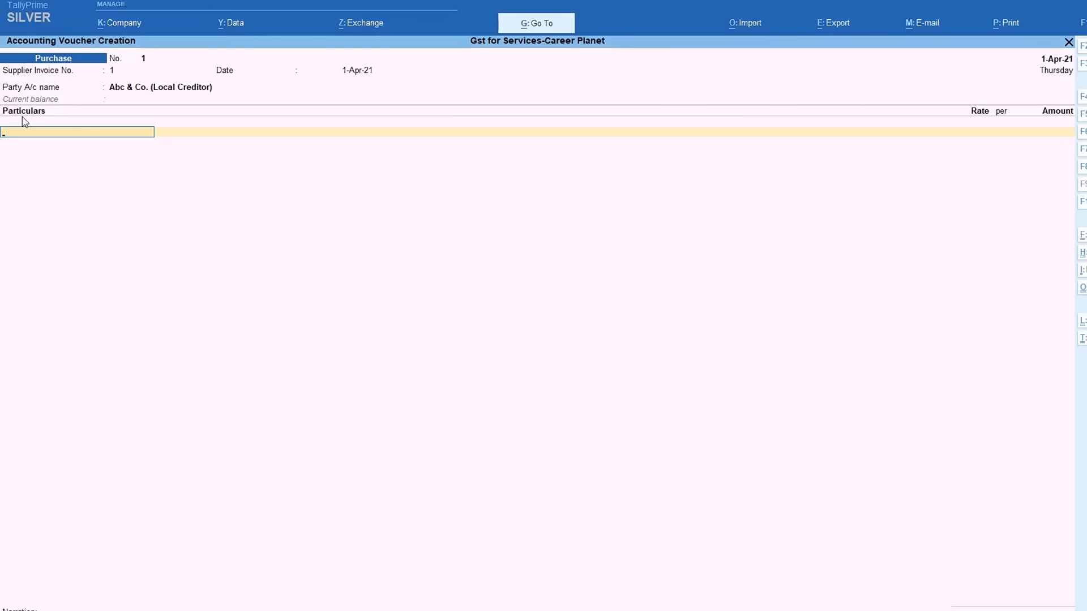
Add the Courier Charges ledger to the purchase voucher with an amount of 10,000 and no description.
text(C)
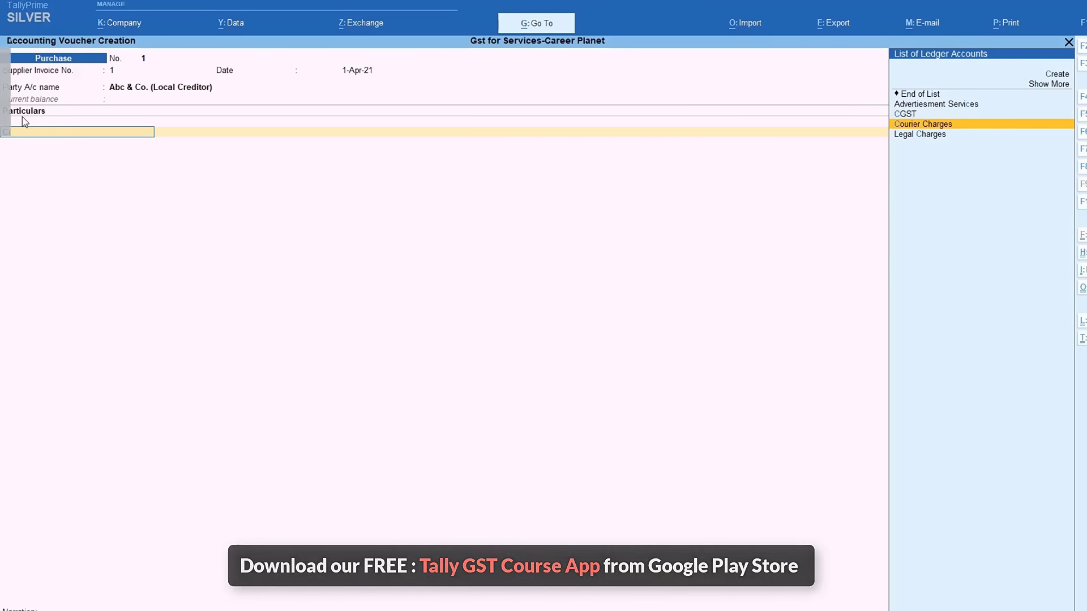
key(Return)
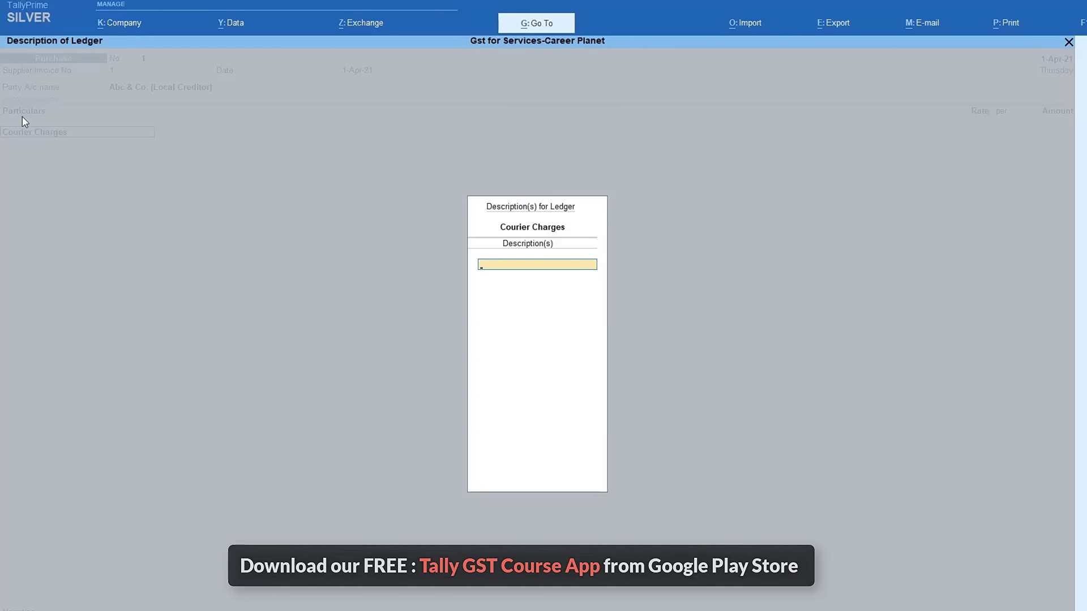
key(Return)
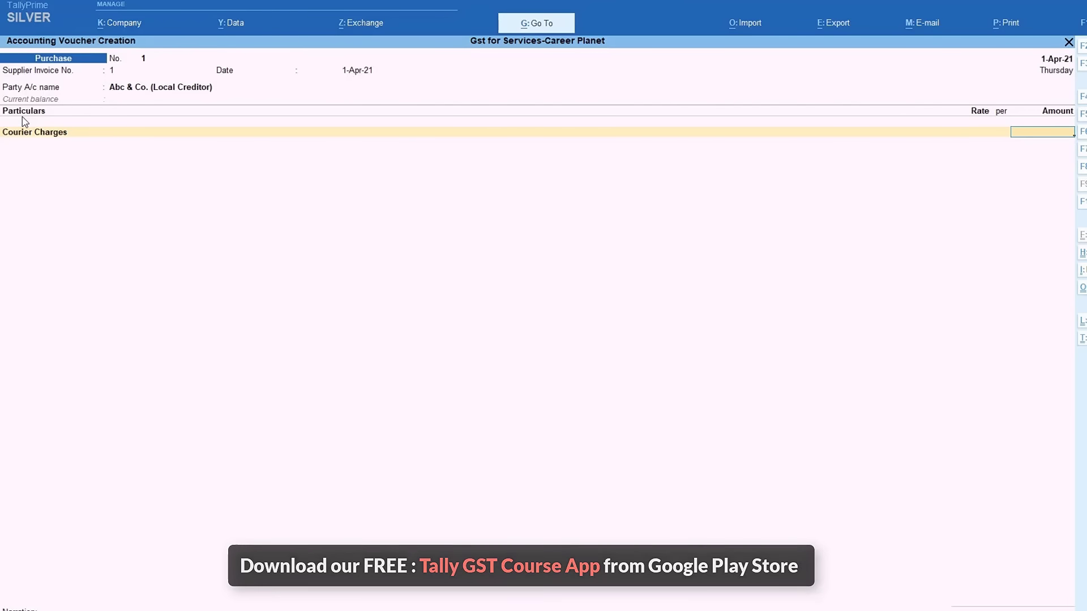
text(10,00)
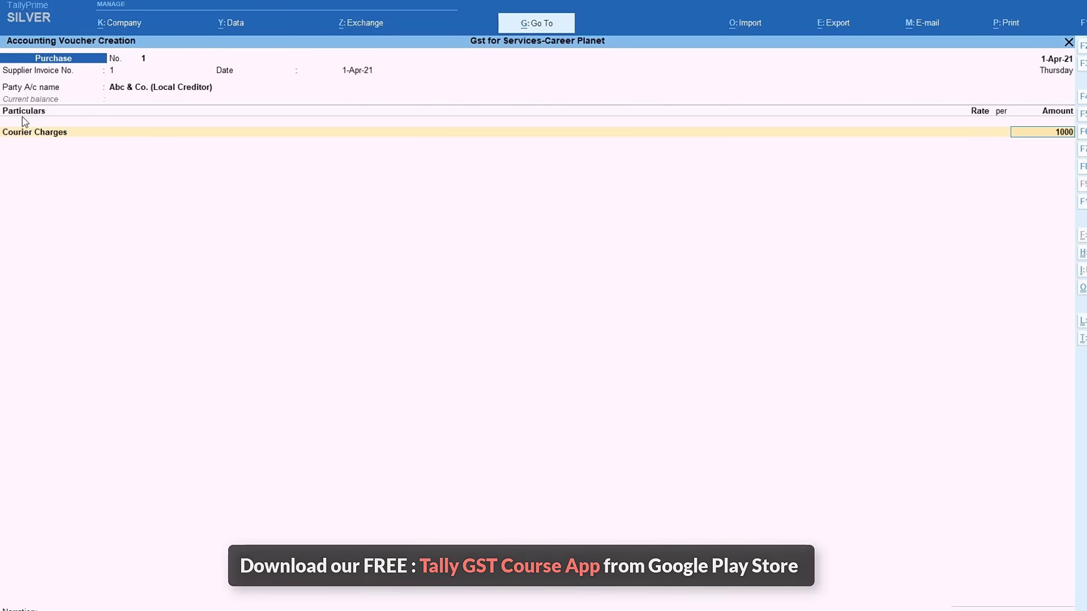
text(0)
key(Return)
key(Return)
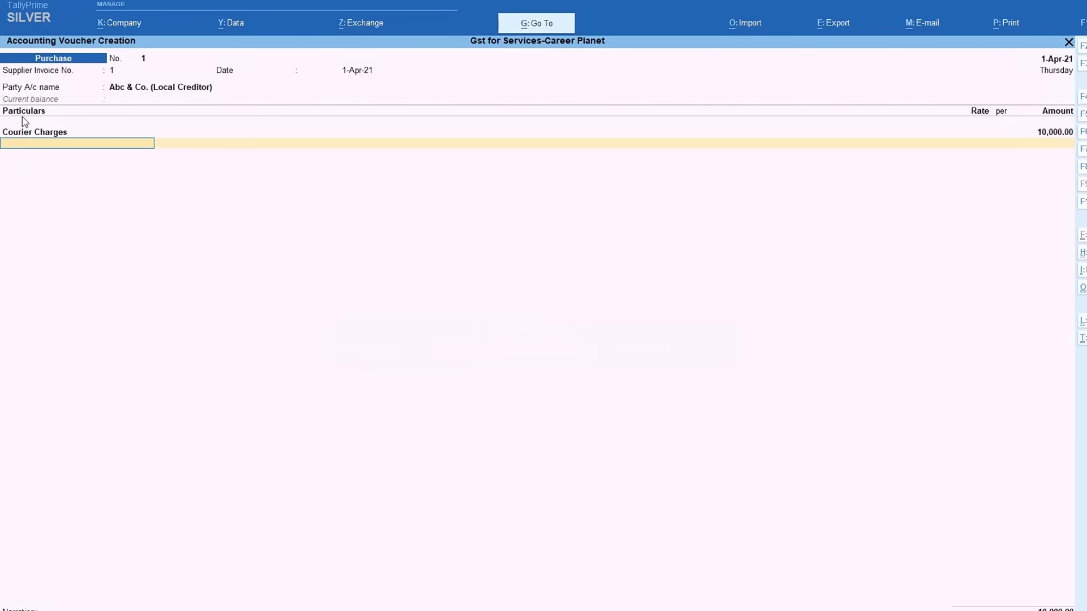
Add the CGST and SGST ledgers below Courier Charges and accept their calculated amounts.
text(CG)
key(Return)
key(Return)
text(S)
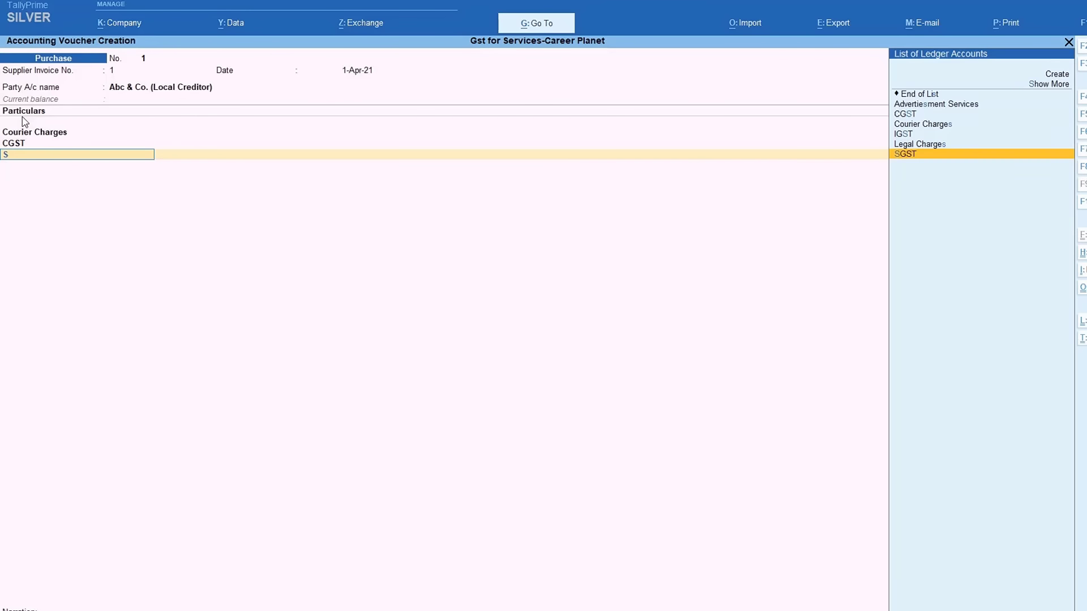
key(Return)
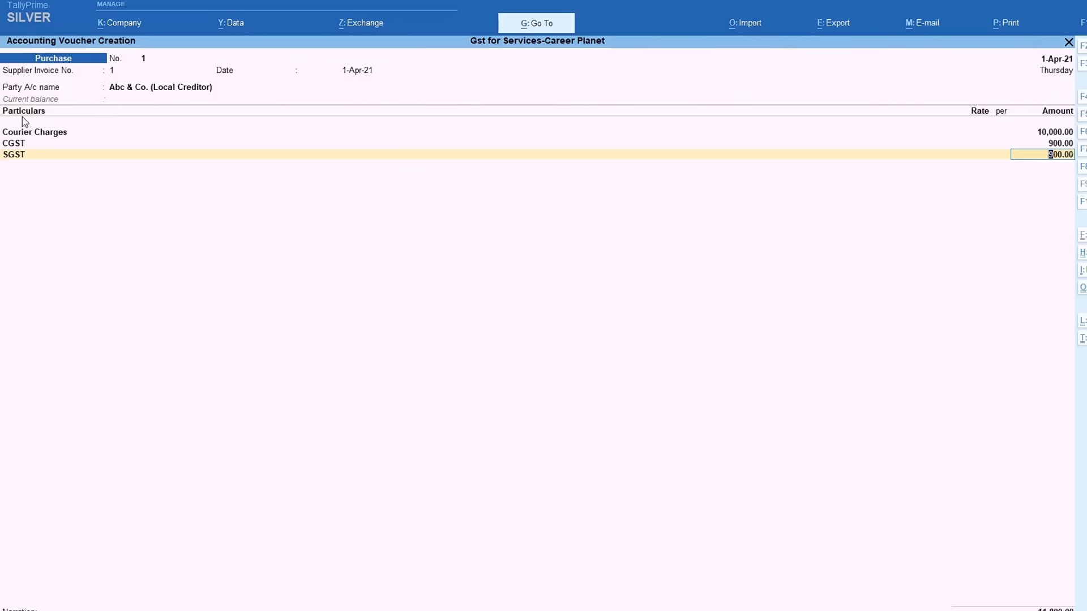
key(Return)
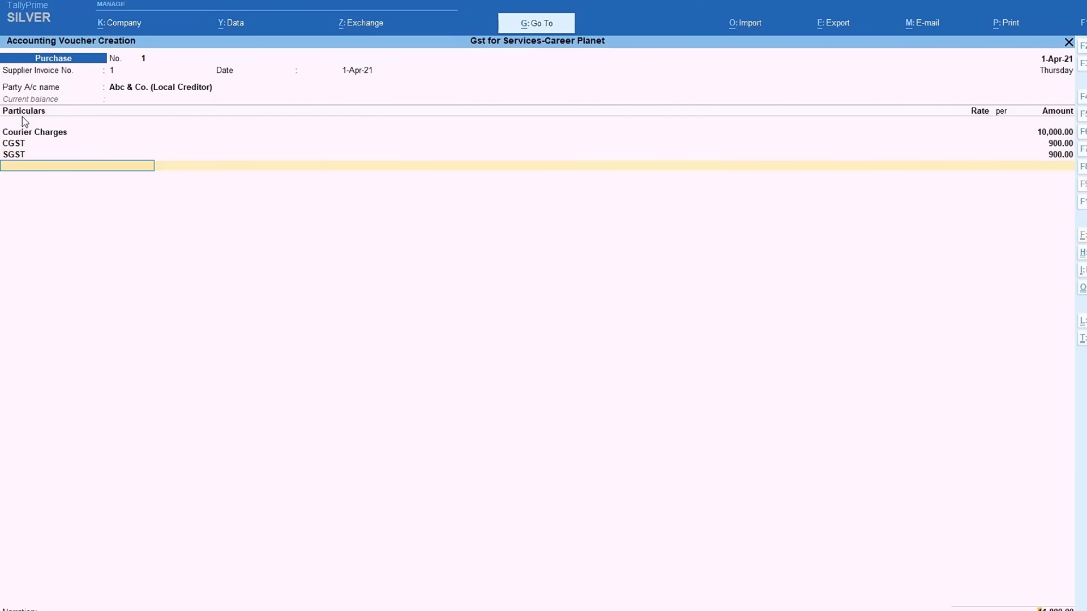
Finish the ledger entries without further additions and save the purchase voucher.
key(Return)
key(Return)
key(Return)
key(Return)
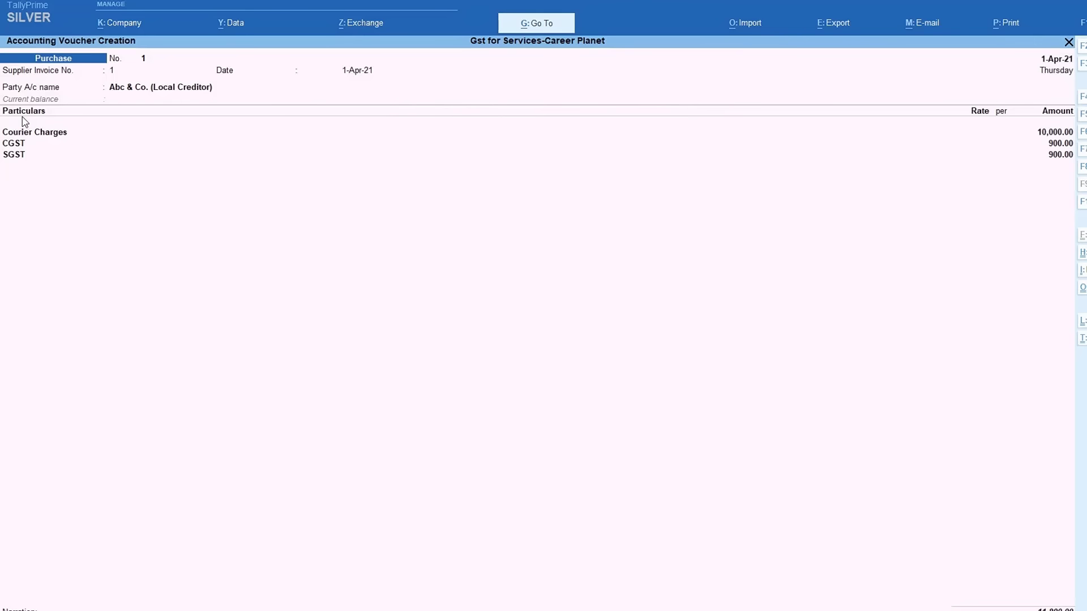
key(Return)
key(Return)
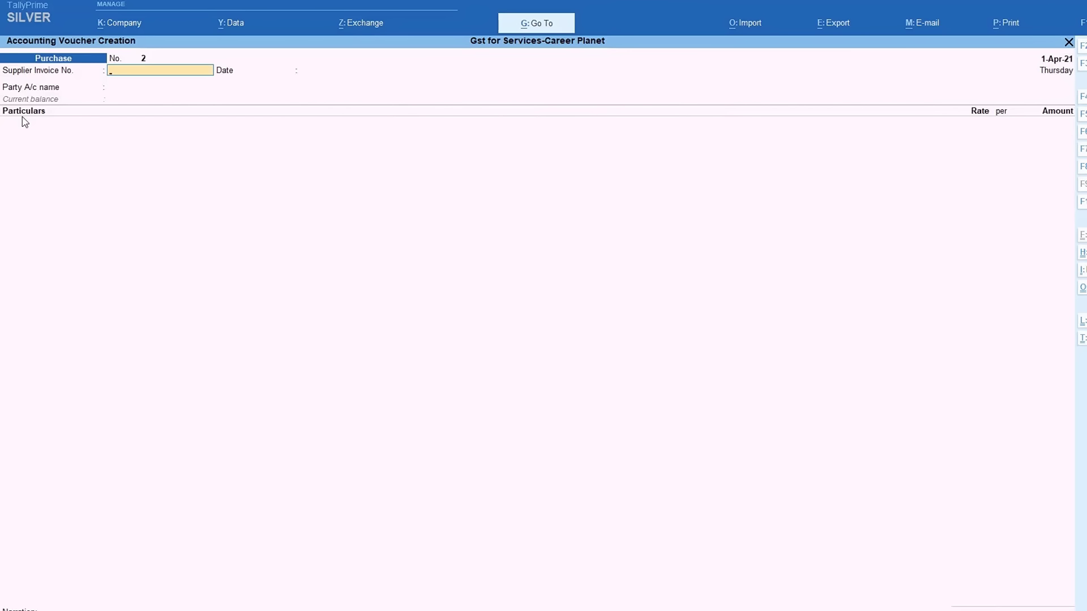
Start a Payment voucher and debit Abc & Co. (Local Creditor) with 11,800.
key(F5)
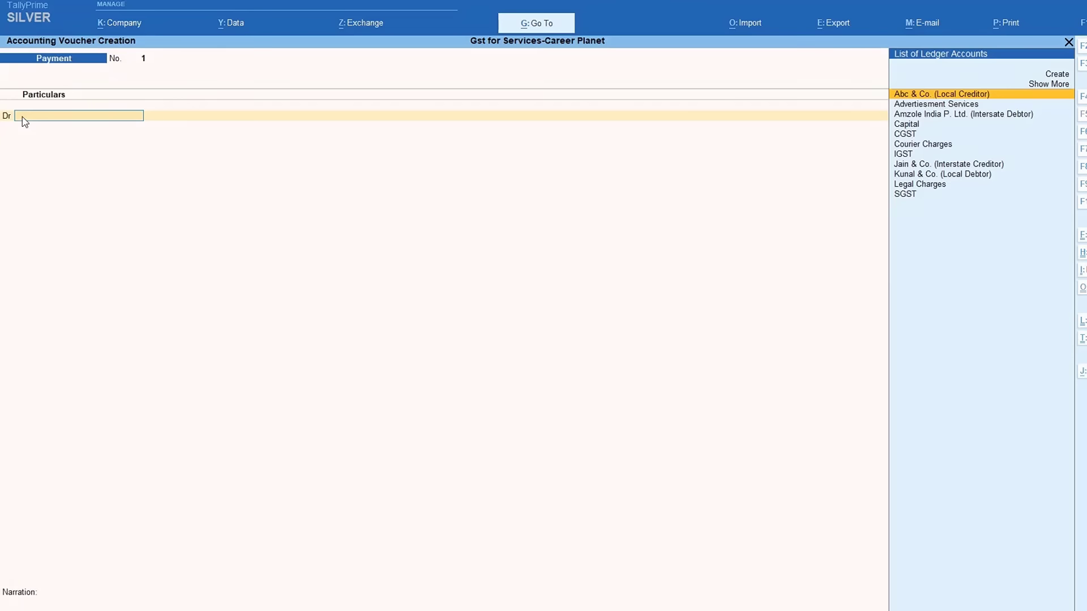
key(Return)
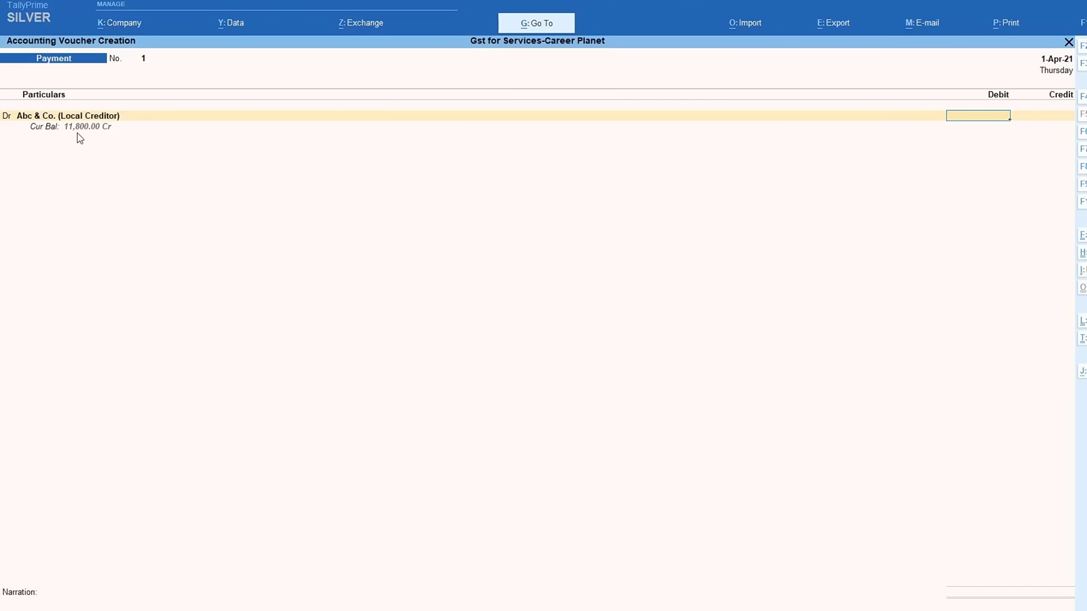
text(11800)
key(Return)
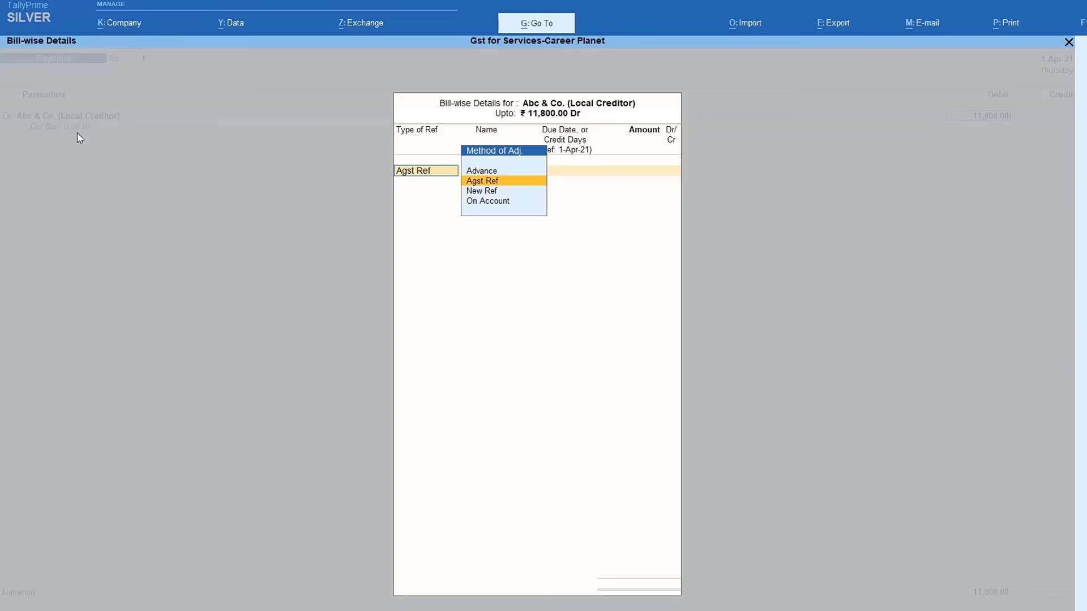
Adjust the payment as Agst Ref against bill 1 and credit HDFC BANK with 11,800.
key(Return)
key(Return)
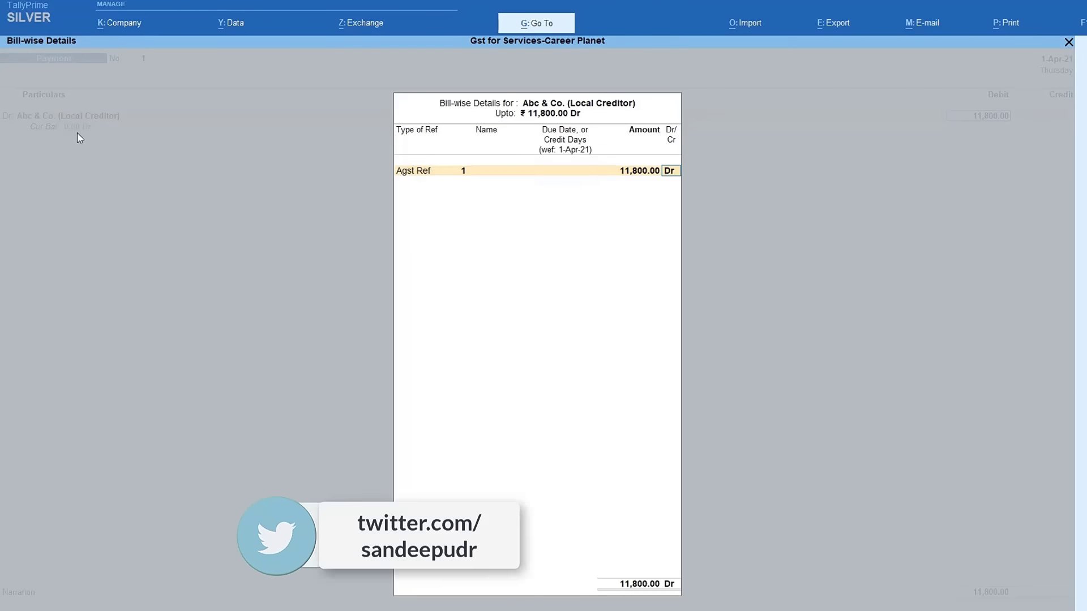
key(Return)
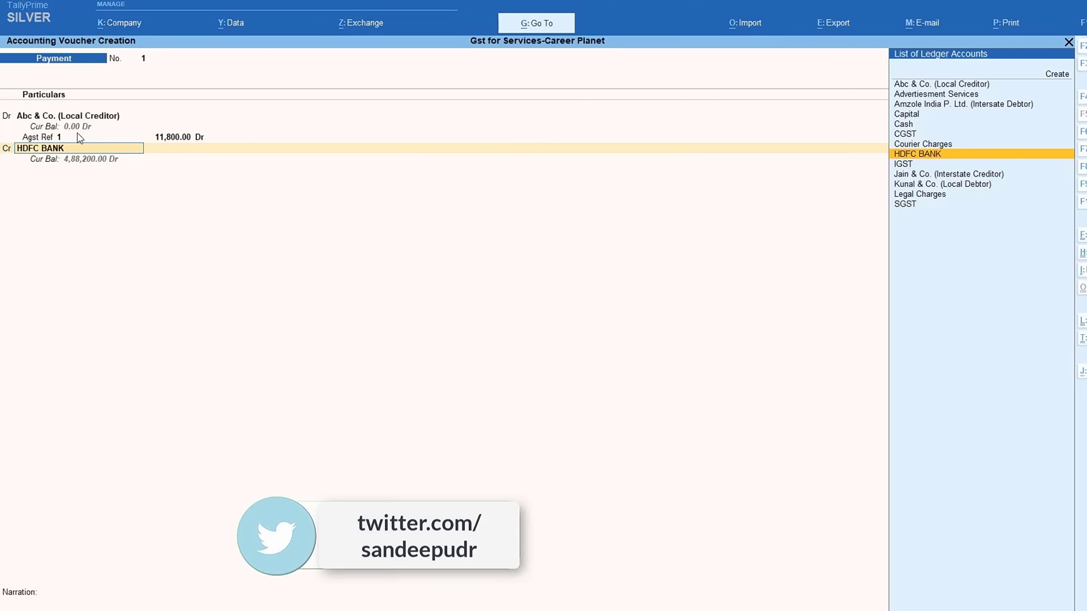
key(Return)
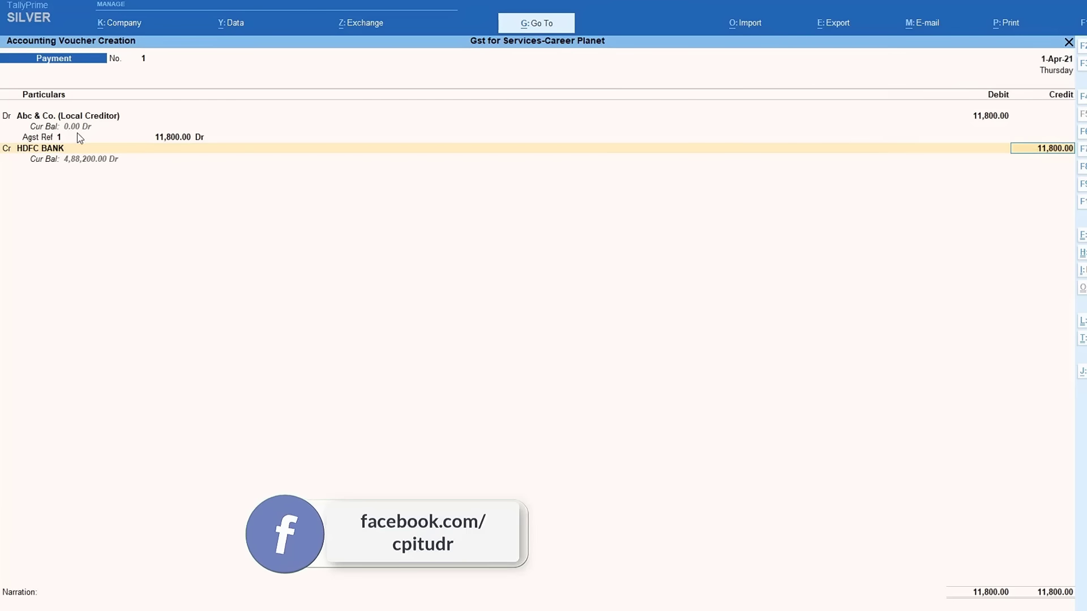
Accept the HDFC BANK credit, leave the narration empty and save the payment voucher for Abc & Co. (Local Creditor).
key(Return)
key(Return)
key(Return)
key(Return)
key(Return)
key(Return)
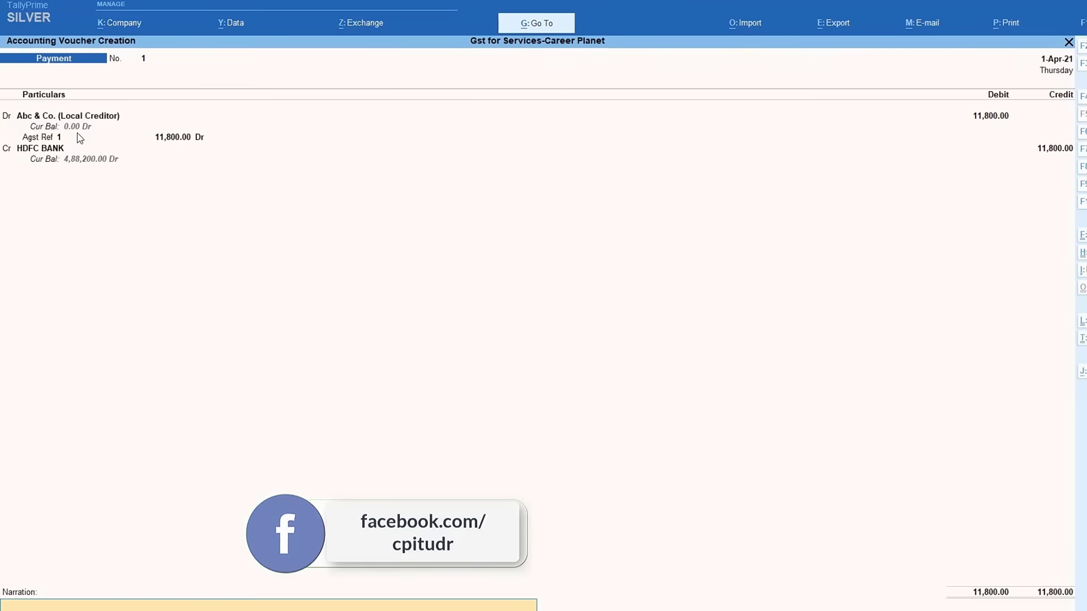
key(Return)
key(Return)
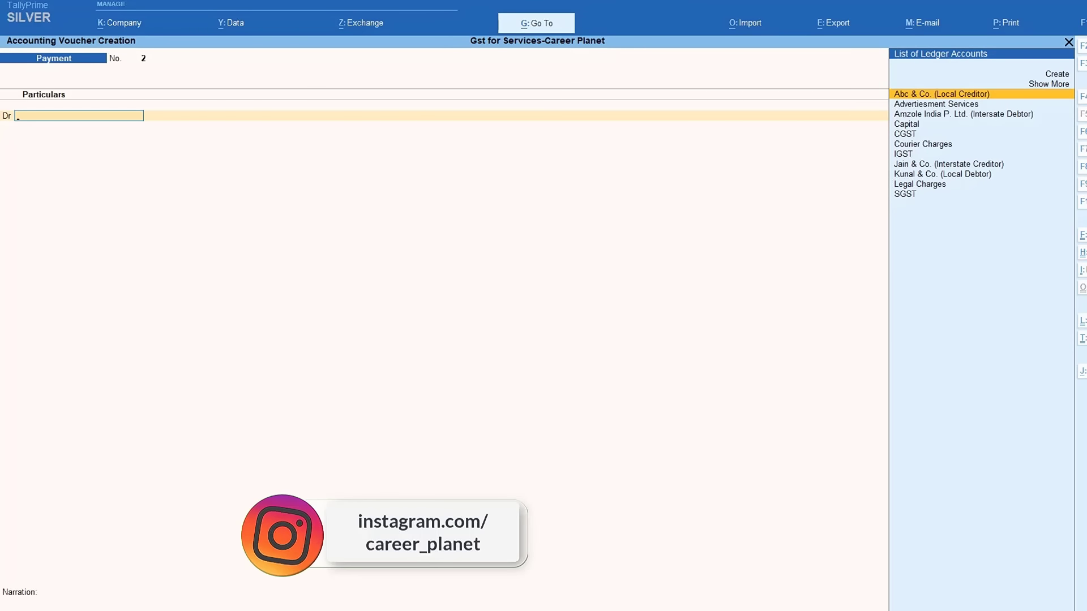
Start a Purchase voucher with supplier invoice number 2 and Jain & Co. (Interstate Creditor) as the party account.
key(F9)
text(2)
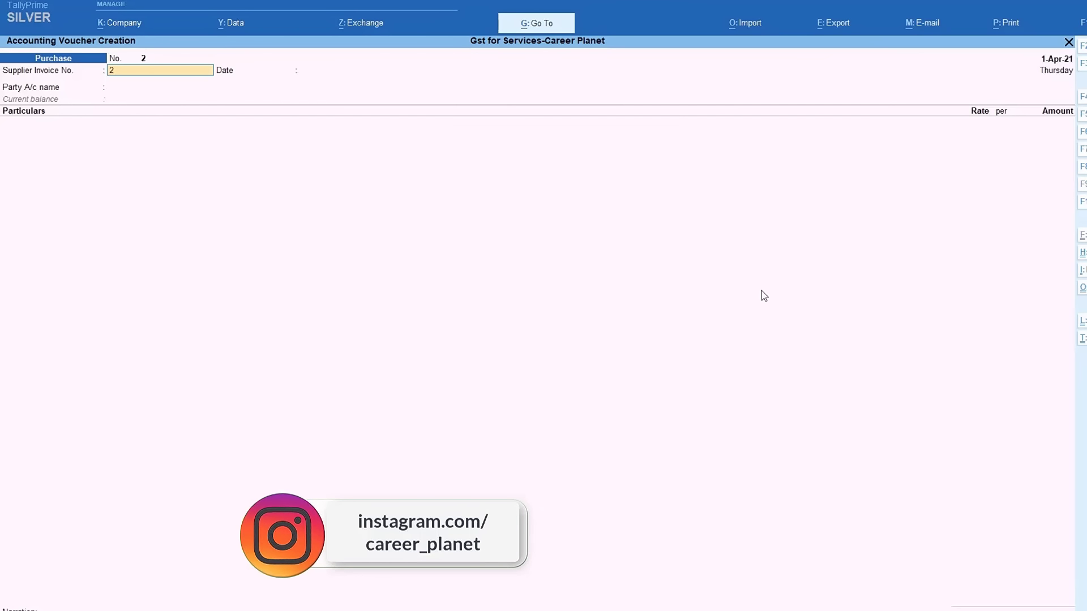
key(Return)
key(Return)
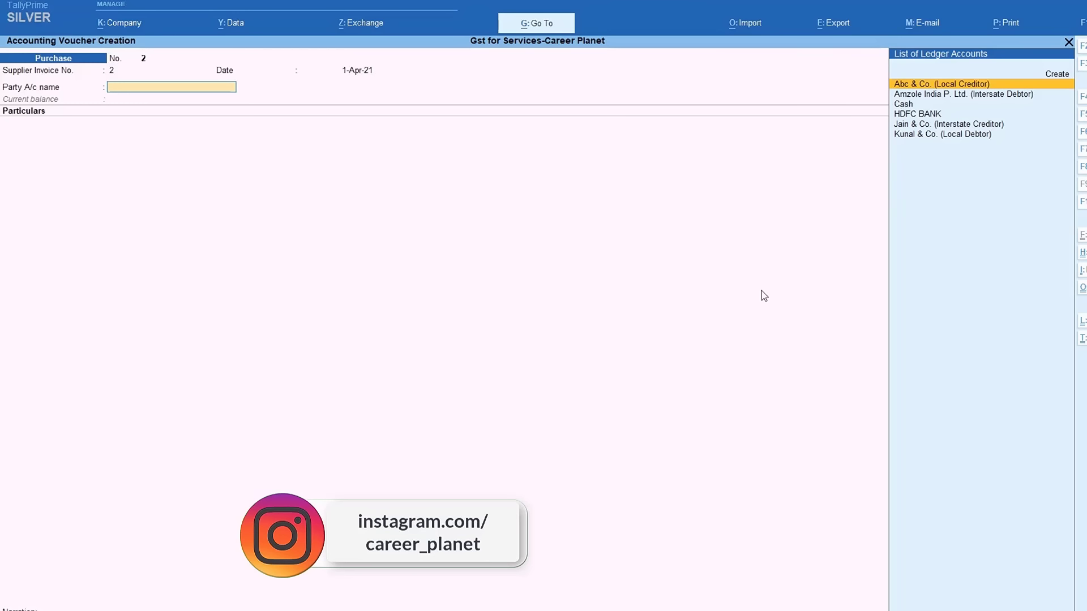
key(Down)
key(Down)
key(Down)
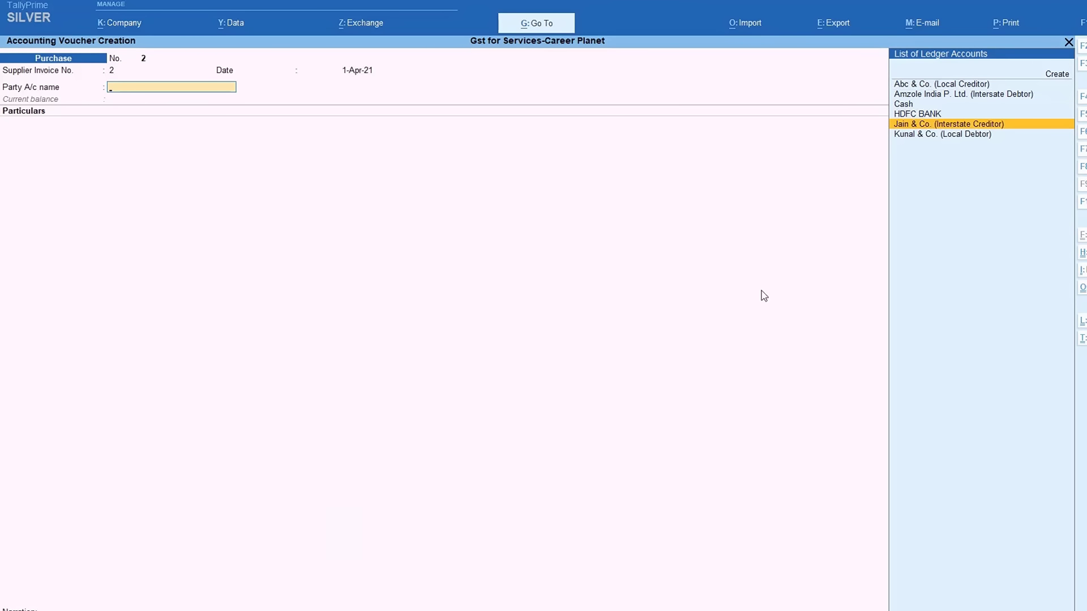
key(Return)
Add the Legal Charges ledger with an amount of 70,000 and accept its default tax classification.
text(Le)
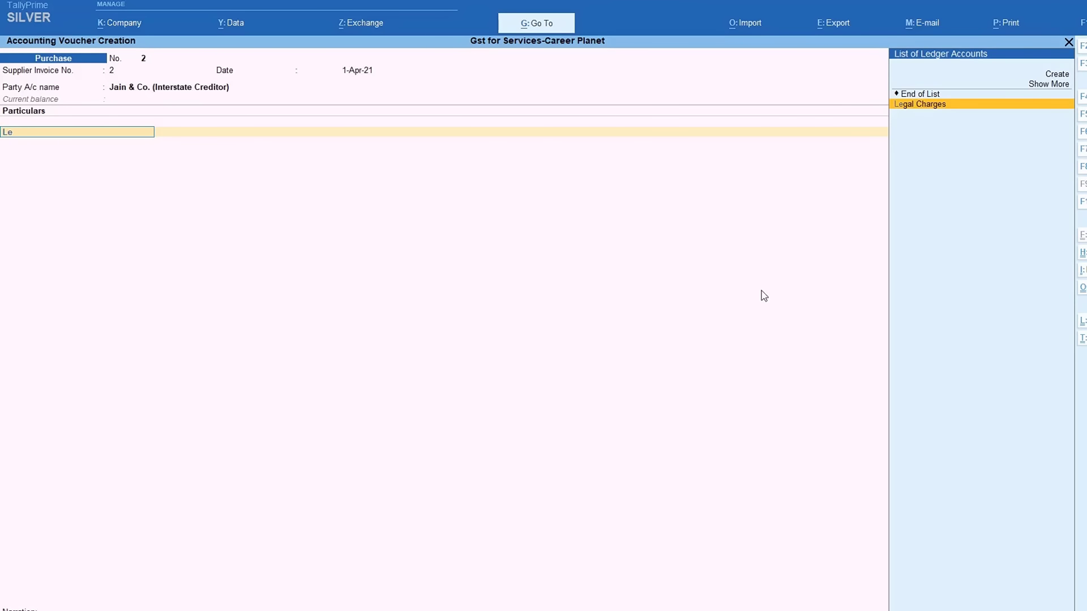
key(Return)
key(Return)
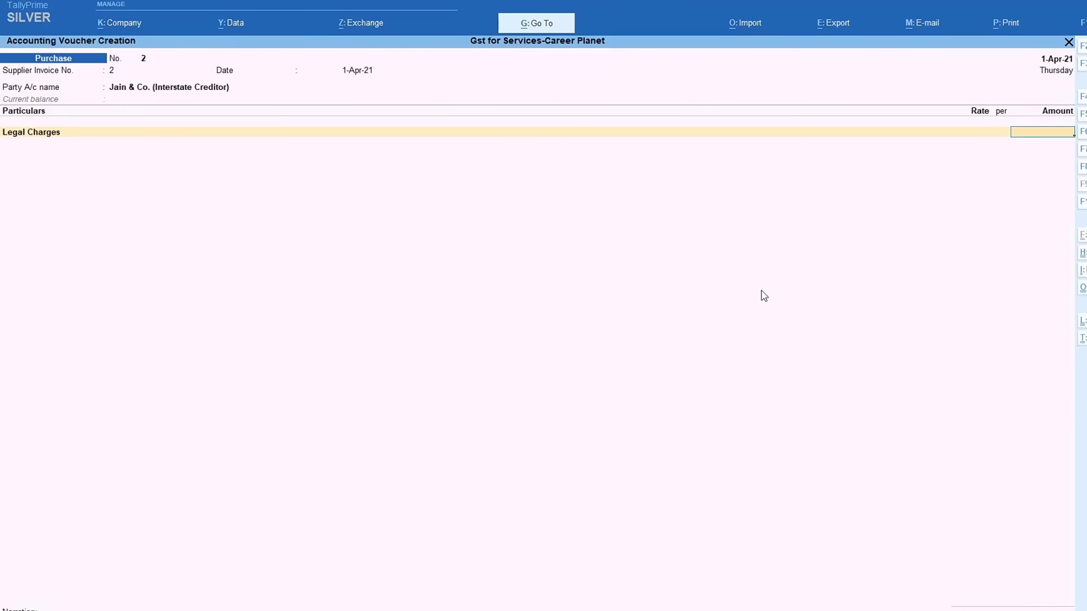
text(70000)
key(Return)
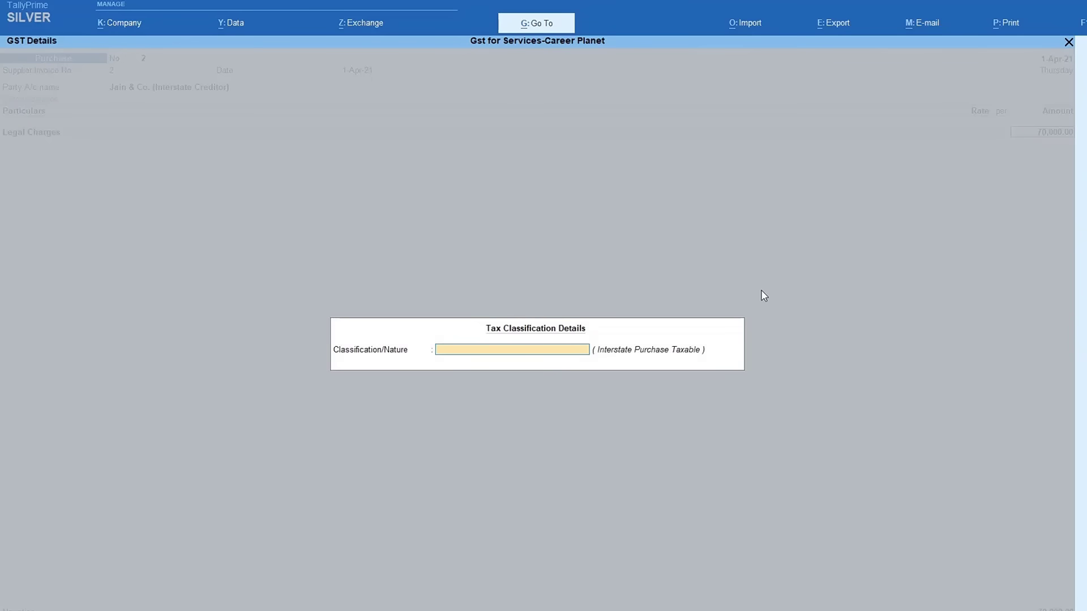
key(Return)
Add the IGST ledger below Legal Charges without a description, using its calculated amount.
text(I)
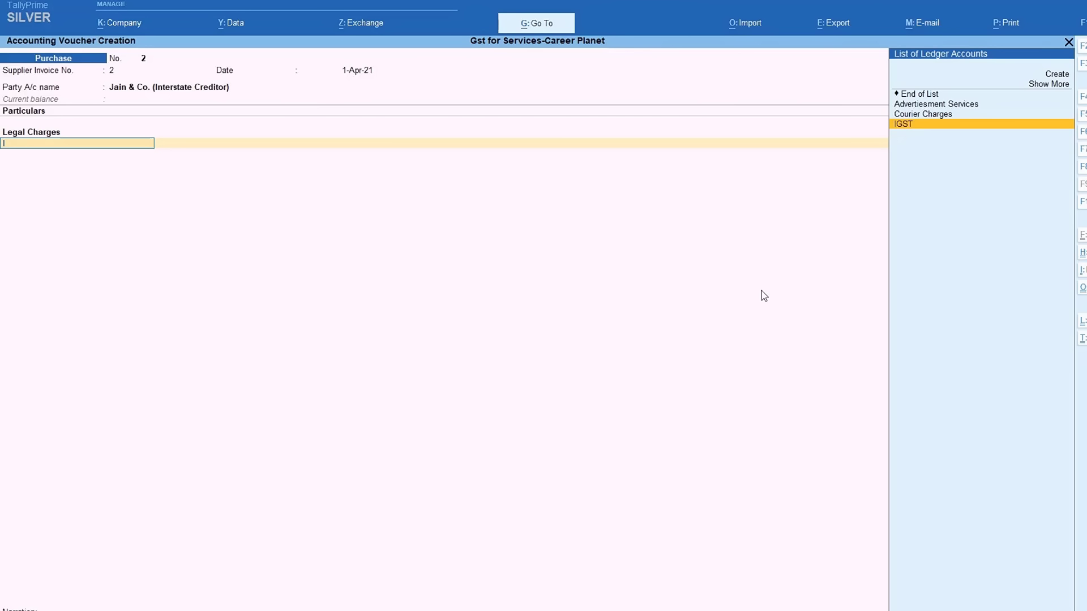
key(Return)
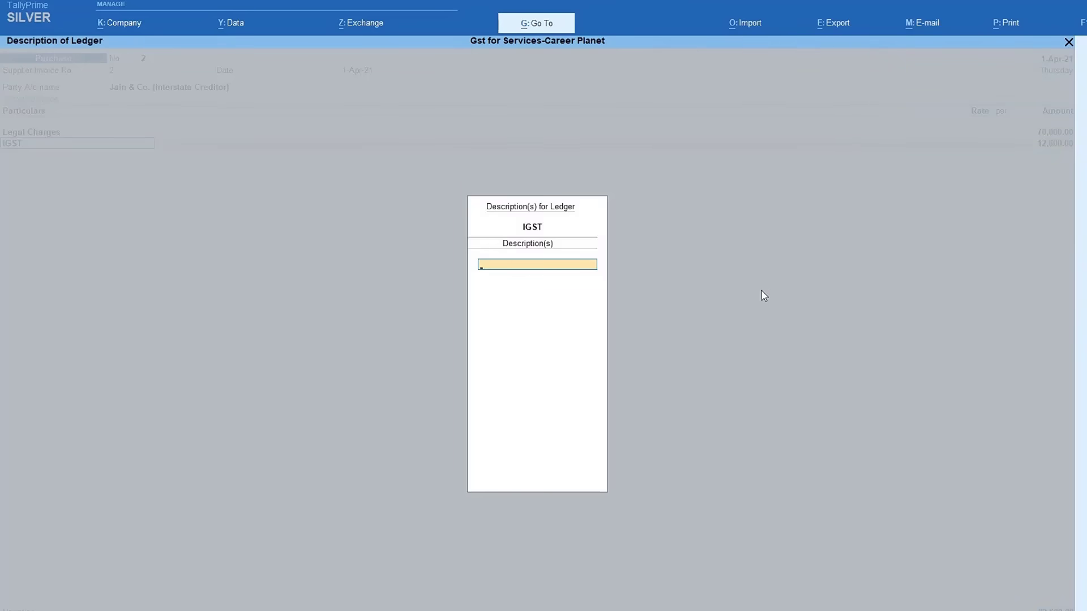
key(Return)
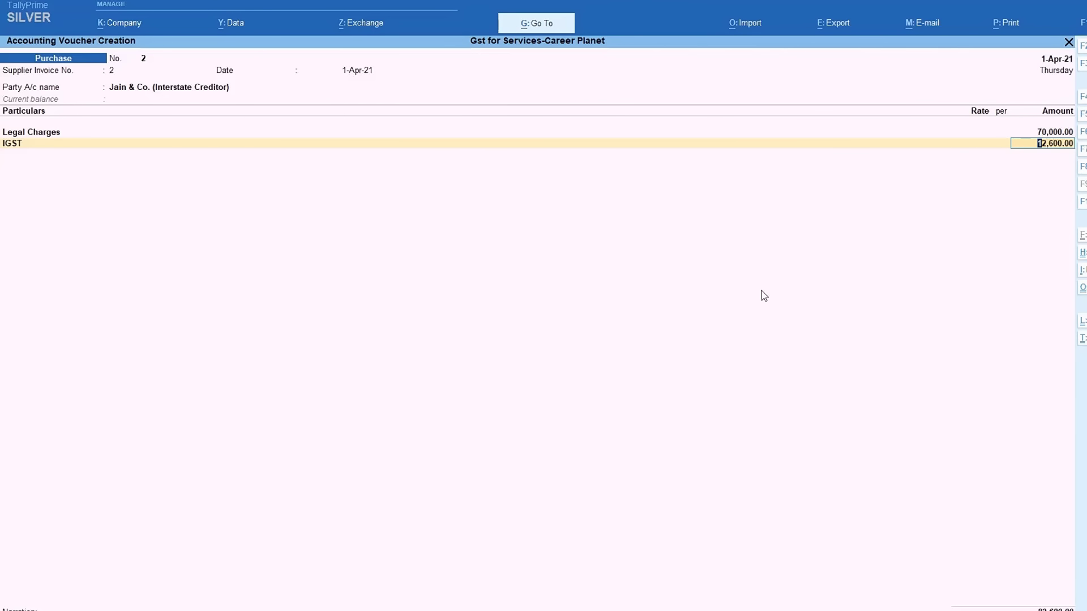
Review the detailed GST tax analysis of the purchase down to the integrated tax line, and return to the voucher.
key(alt+a)
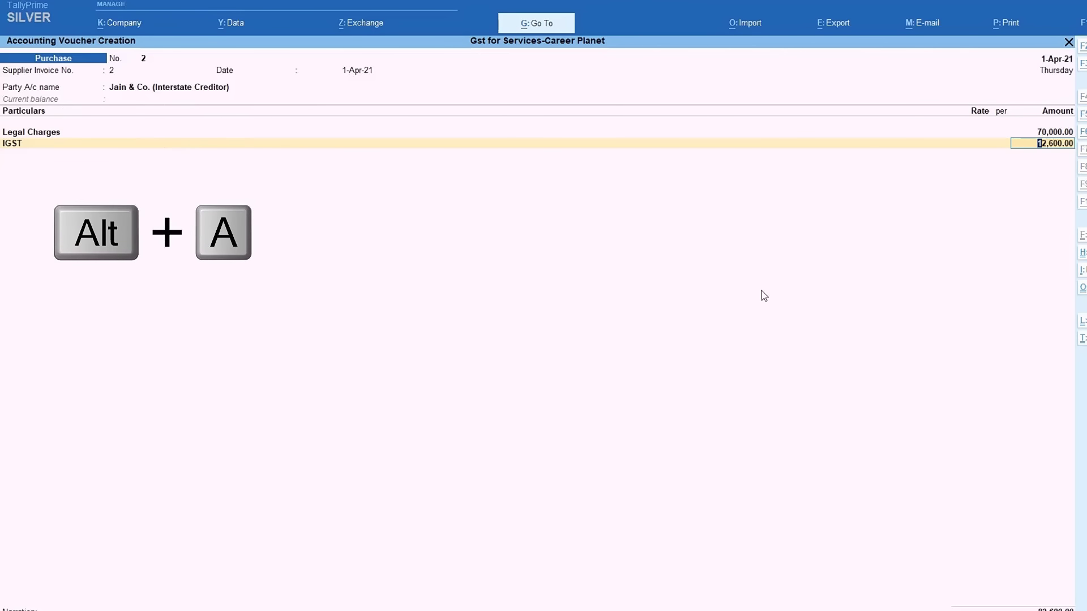
key(alt+F1)
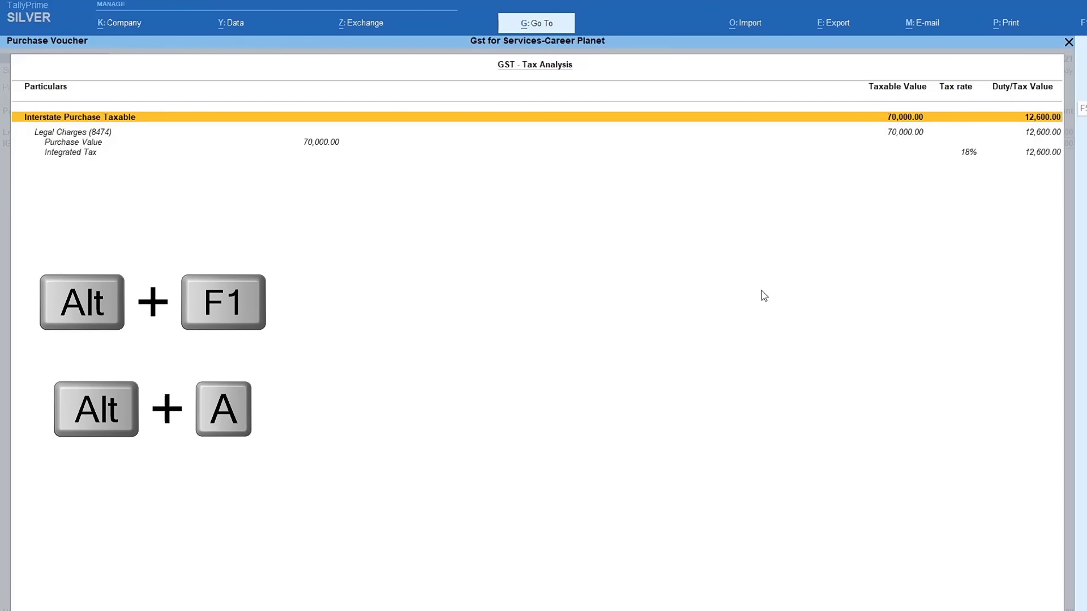
key(Down)
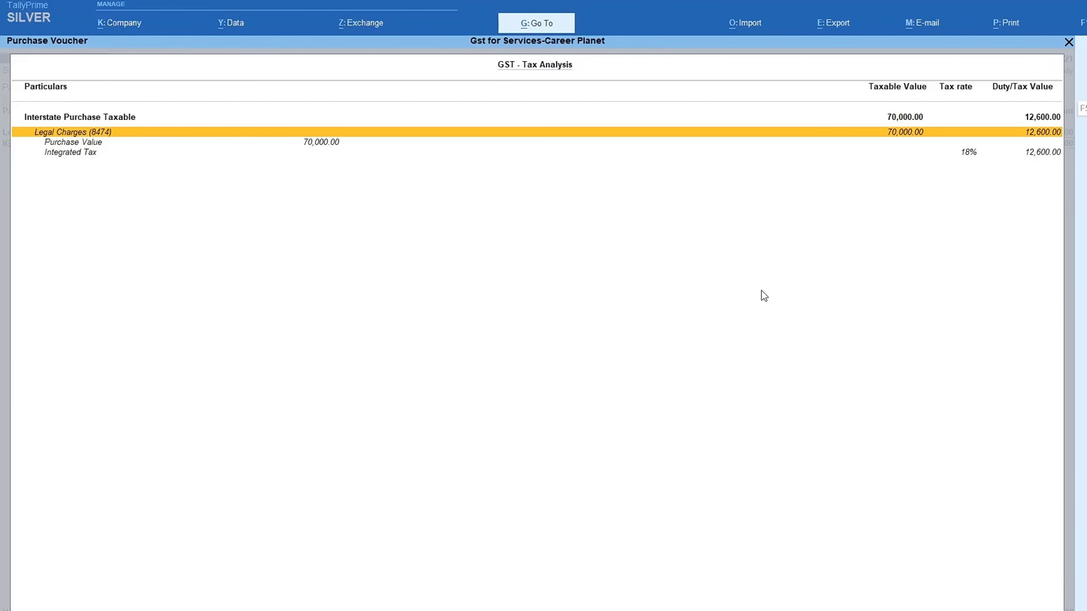
key(Down)
key(Down)
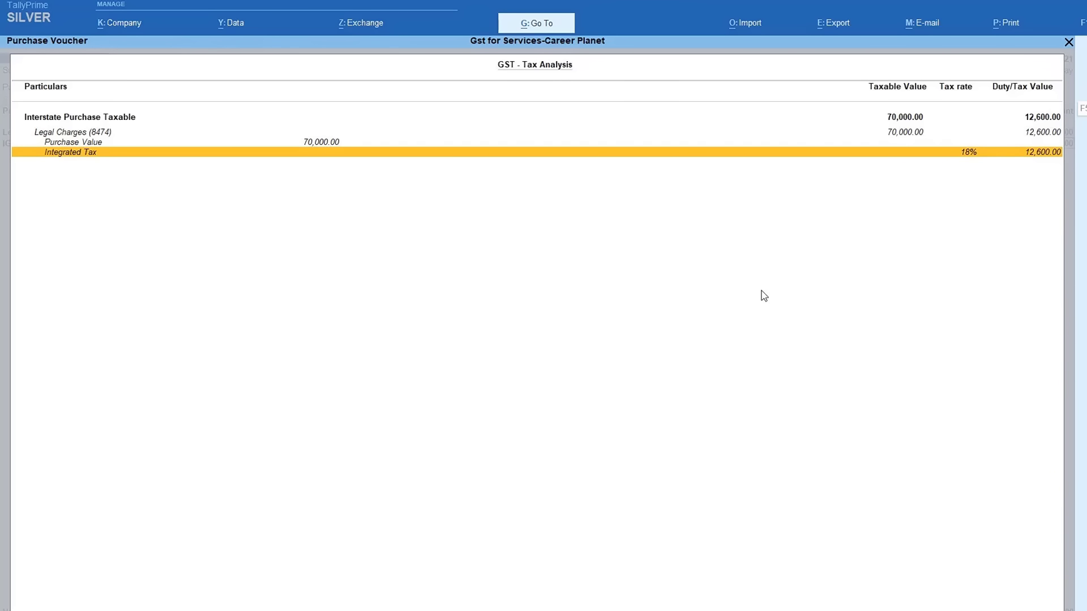
key(Escape)
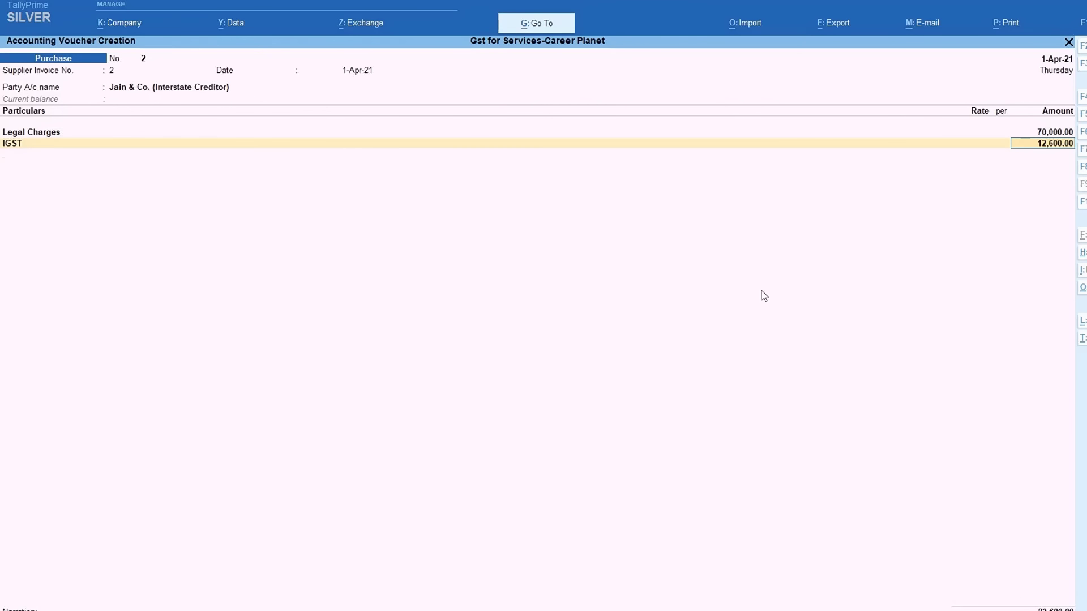
Accept the IGST amount, finish the entries without a narration and save the Jain & Co. purchase voucher.
key(Return)
key(Return)
key(Return)
key(Return)
key(Return)
key(Return)
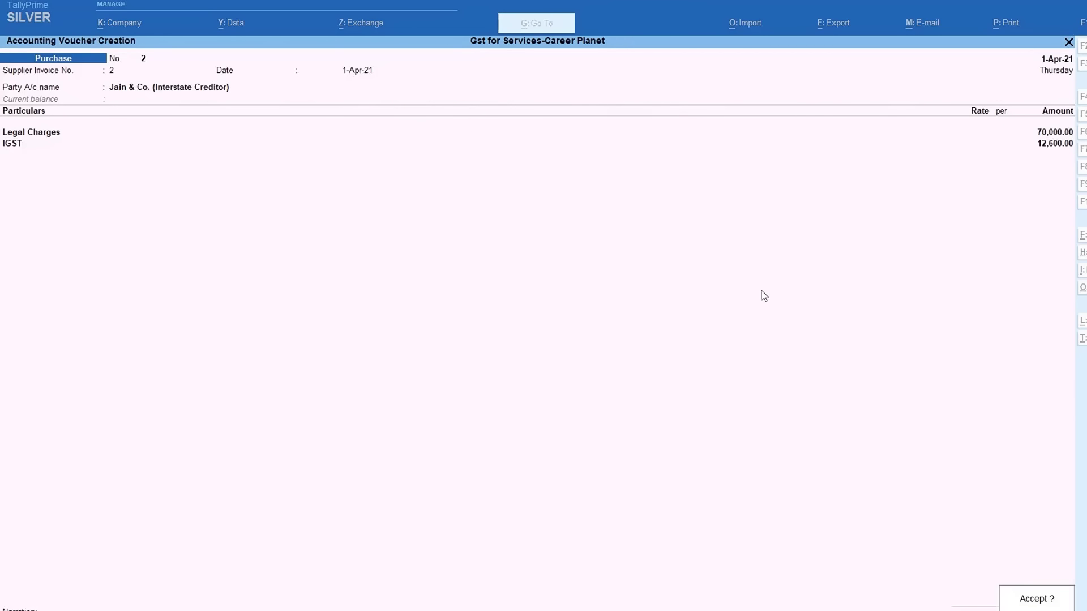
key(Return)
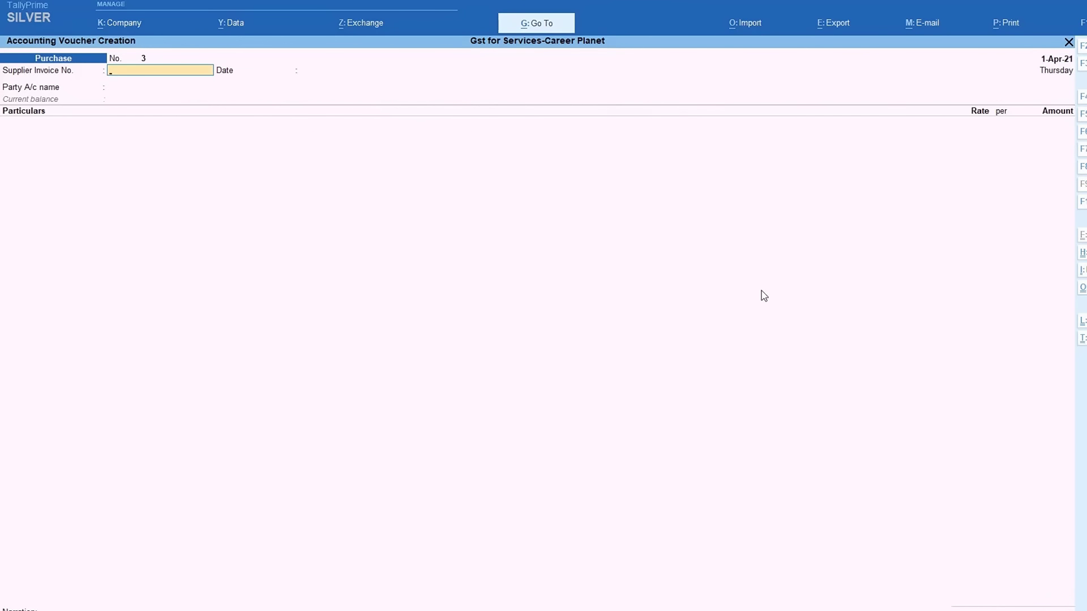
Start a Payment voucher and debit Jain & Co. (Interstate Creditor) with 82,600.
key(F5)
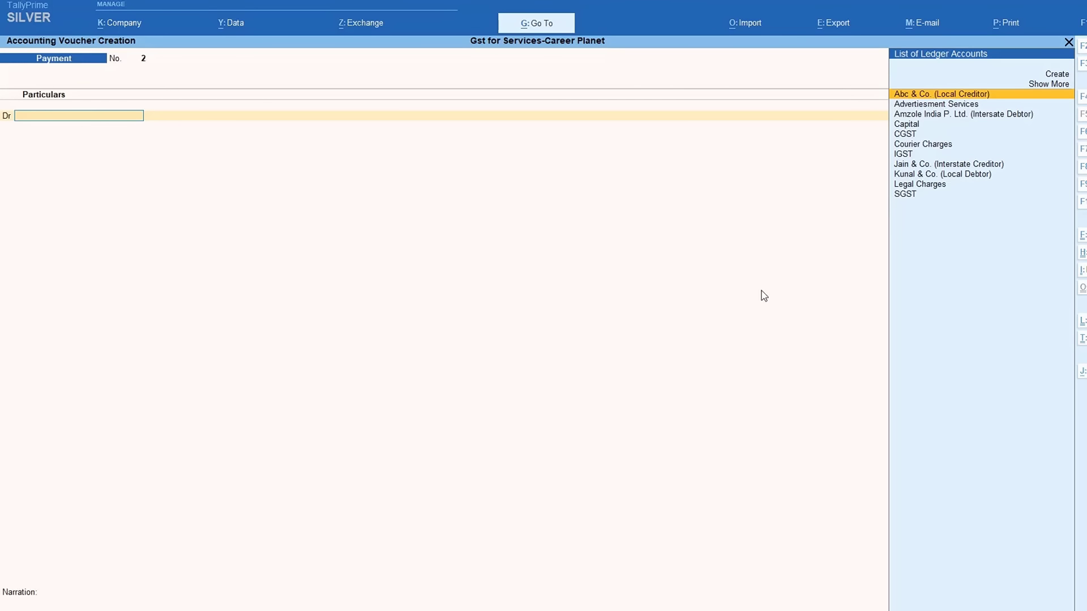
text(j)
key(Return)
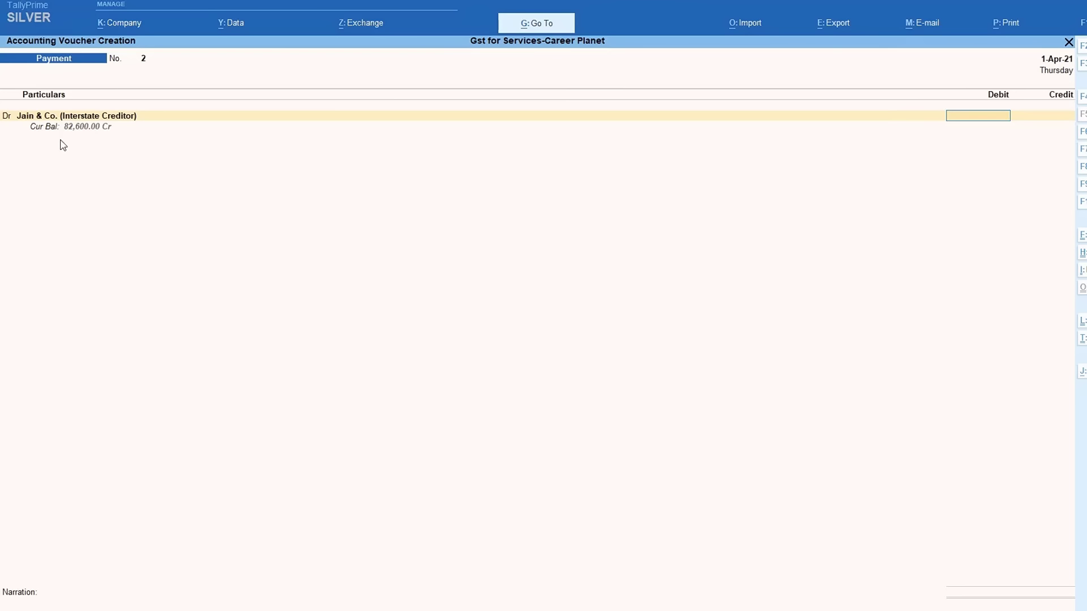
text(82600)
key(Return)
Adjust the payment as Agst Ref against bill 2 and credit HDFC BANK with 82,600.
key(Return)
key(Return)
key(Return)
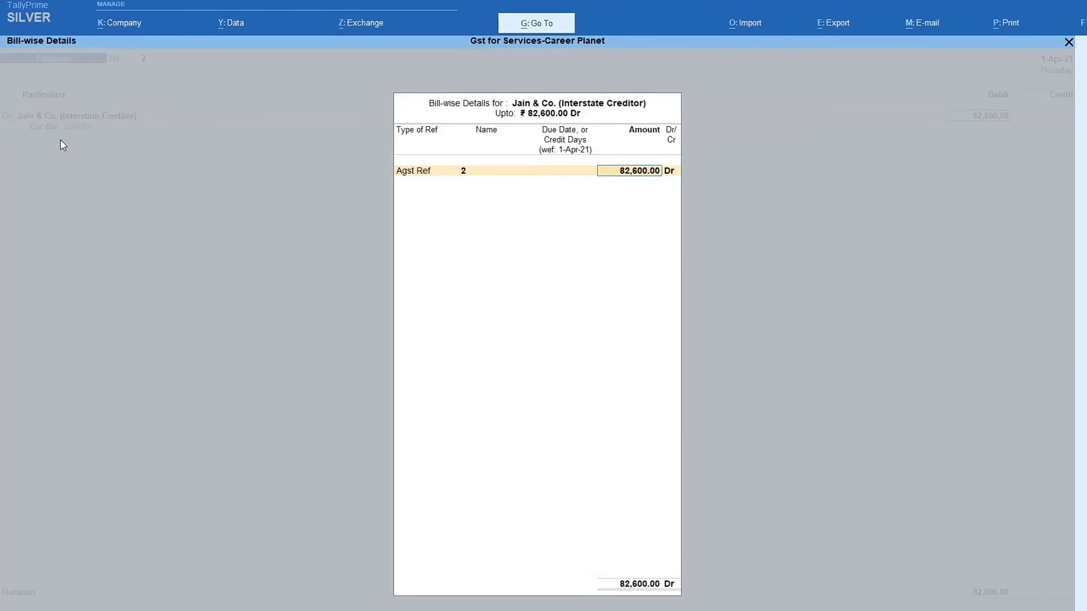
key(Return)
key(Return)
key(Return)
key(Return)
key(Return)
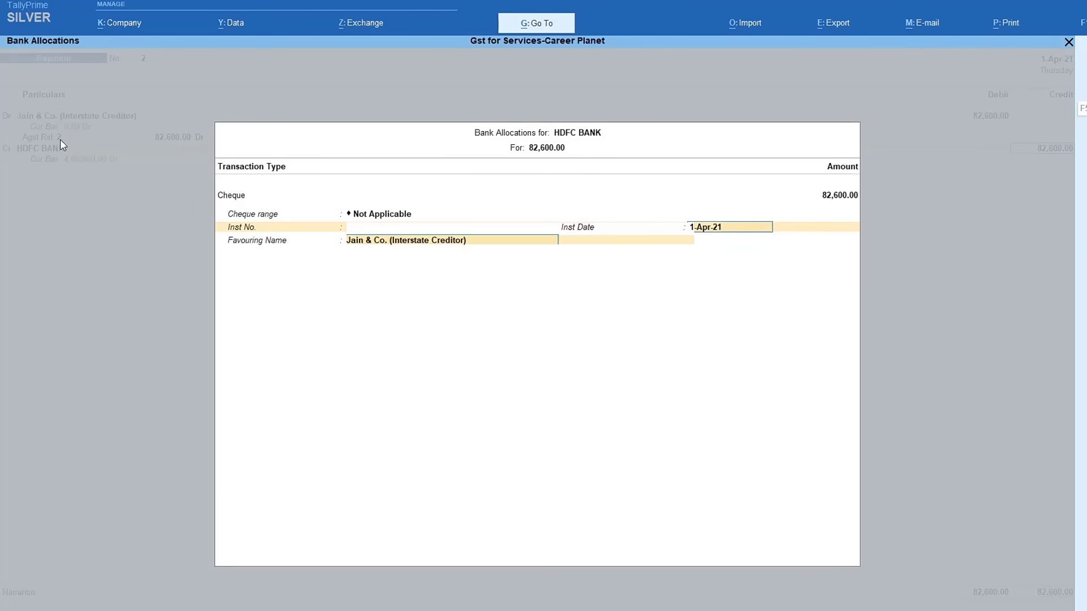
Accept the cheque allocation details for HDFC BANK and save the Jain & Co. payment voucher.
key(Return)
key(Return)
key(Return)
key(Return)
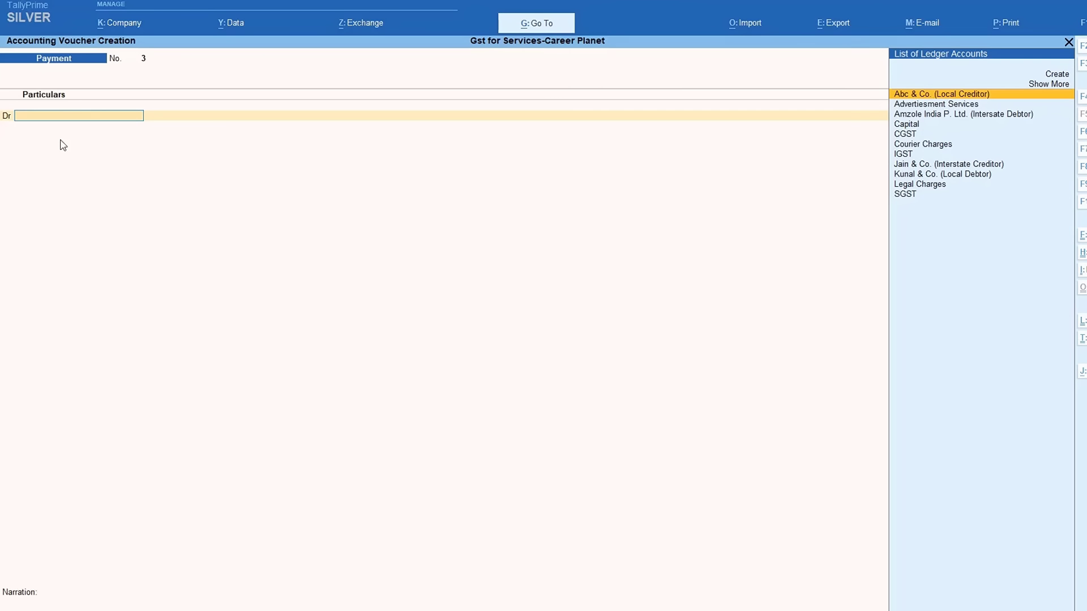
Start a Sales voucher with reference number 1 dated 1-Apr-21 and Kunal & Co. (Local Debtor) as the party account.
key(F8)
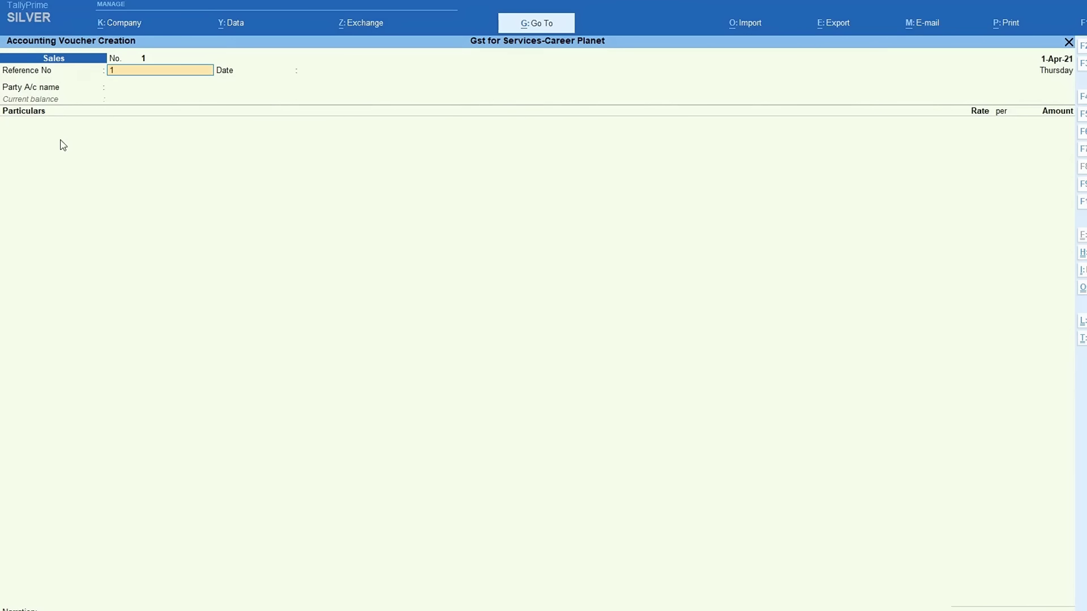
key(Return)
key(Return)
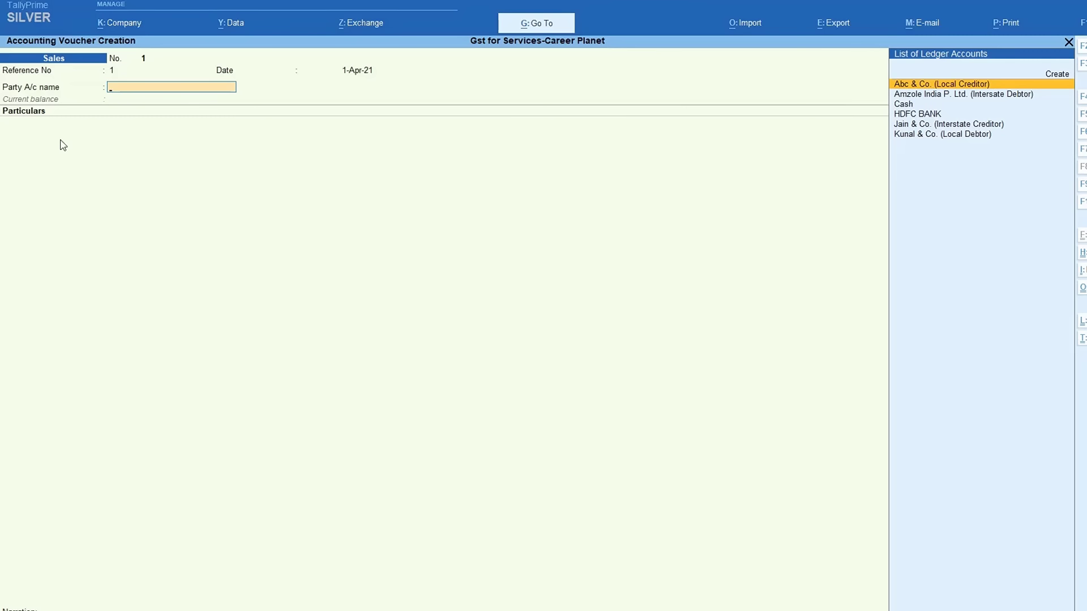
key(Down)
key(Down)
key(Down)
key(Down)
key(Down)
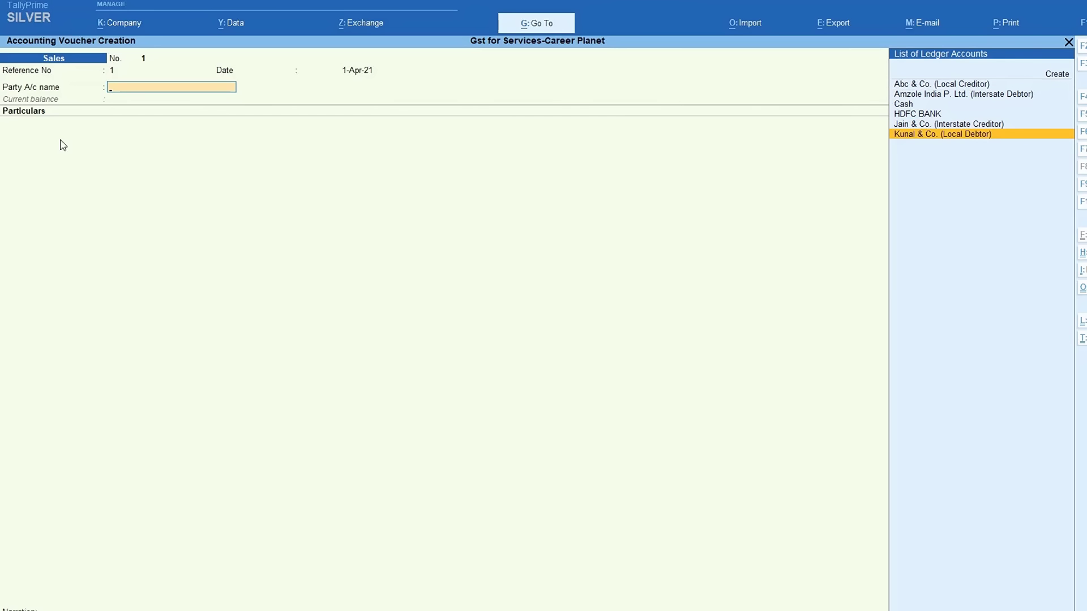
key(Return)
Add the Advertiesment Services ledger to the sales voucher with an amount of 15,000.
text(A)
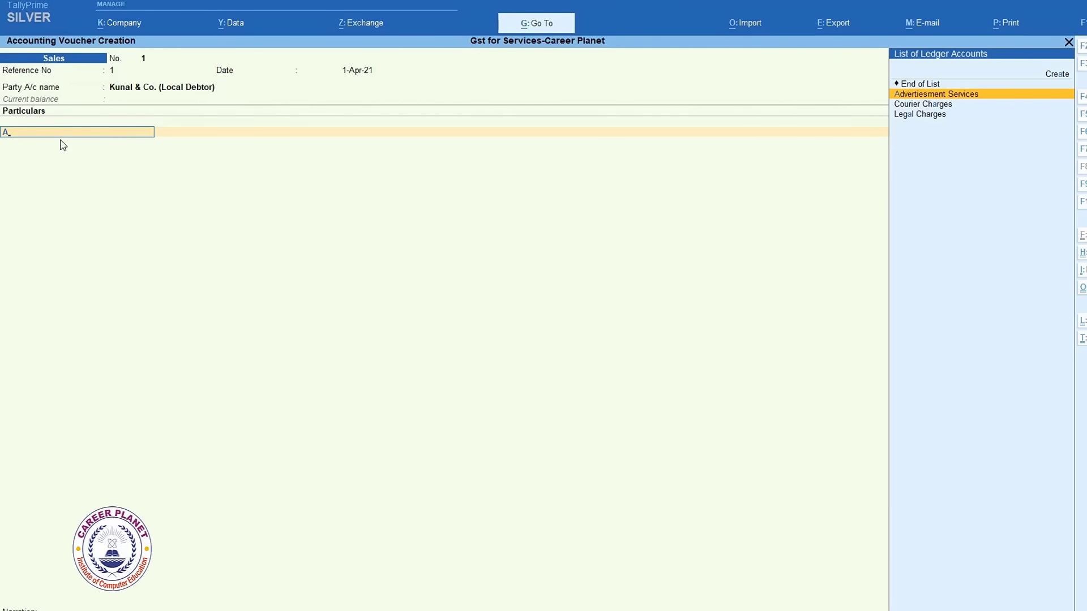
key(Return)
key(Return)
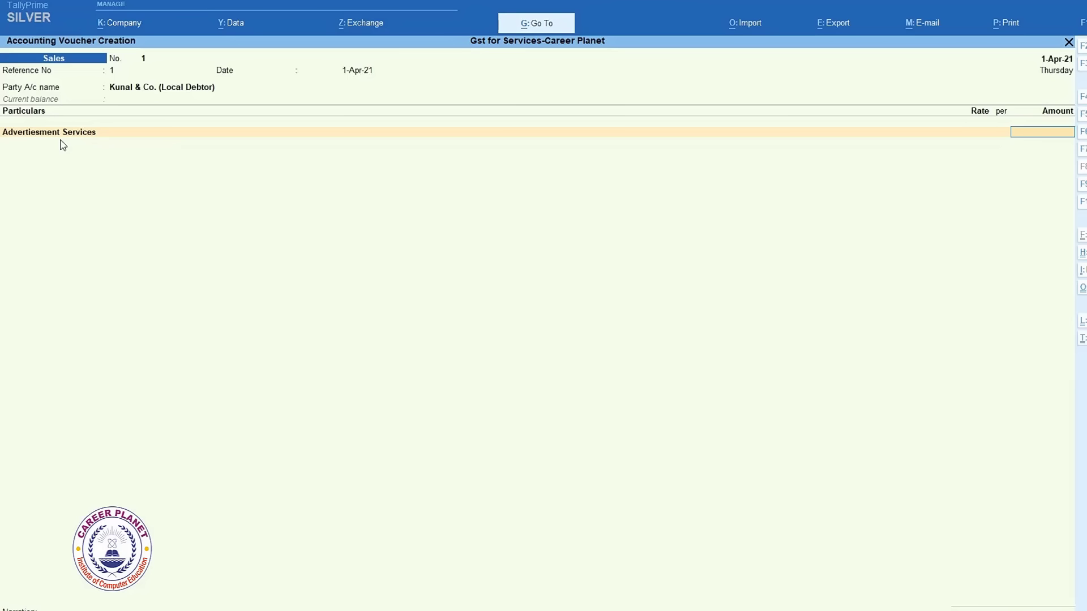
text(15000)
key(Return)
key(Return)
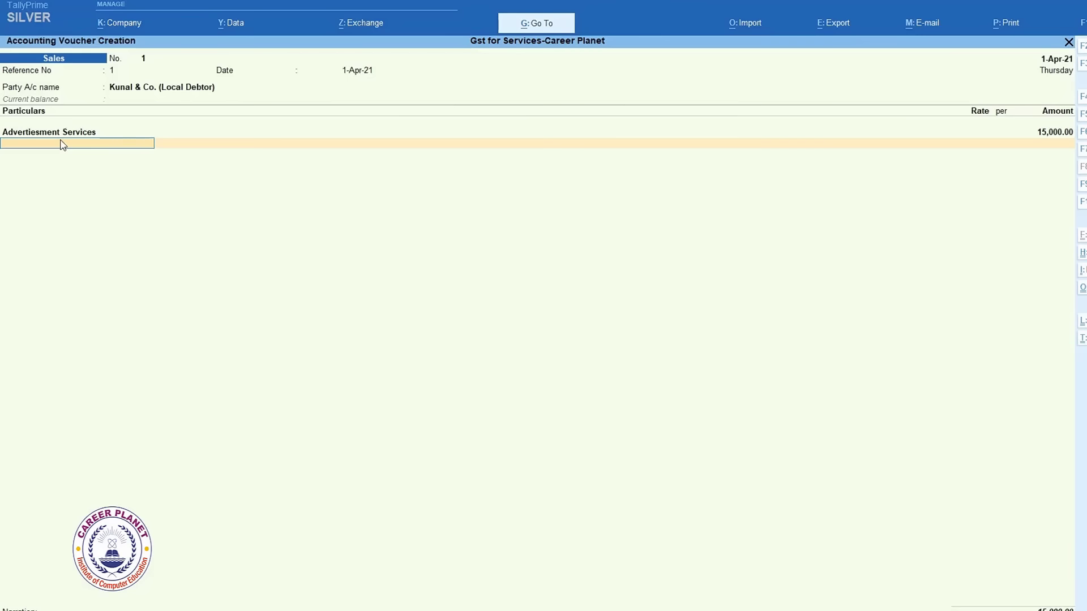
Go back to the Advertiesment Services ledger entry and view its description window, leaving it without adding text.
key(BackSpace)
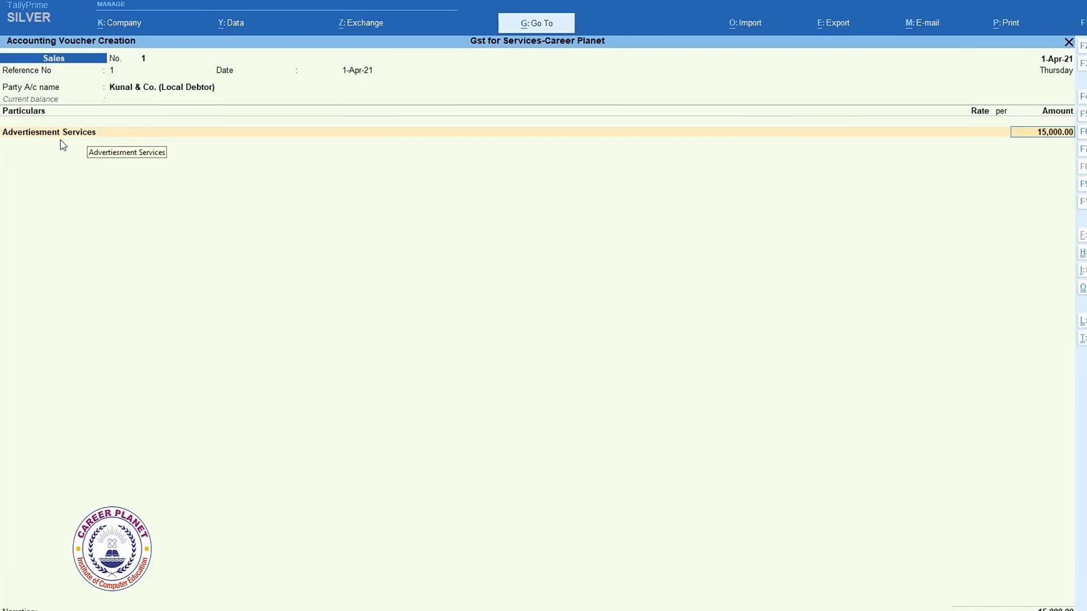
key(BackSpace)
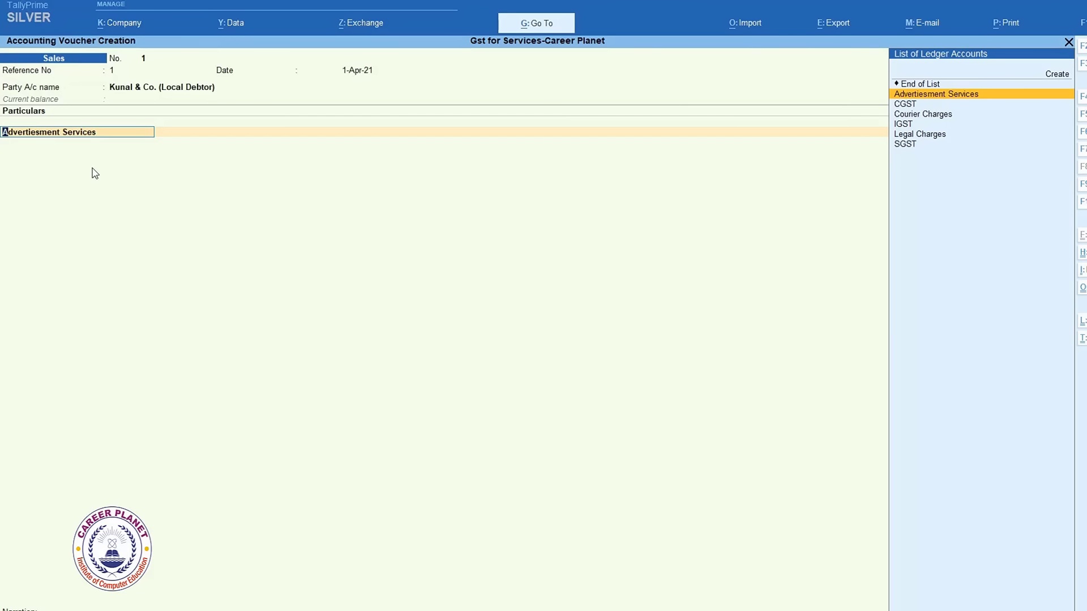
key(Return)
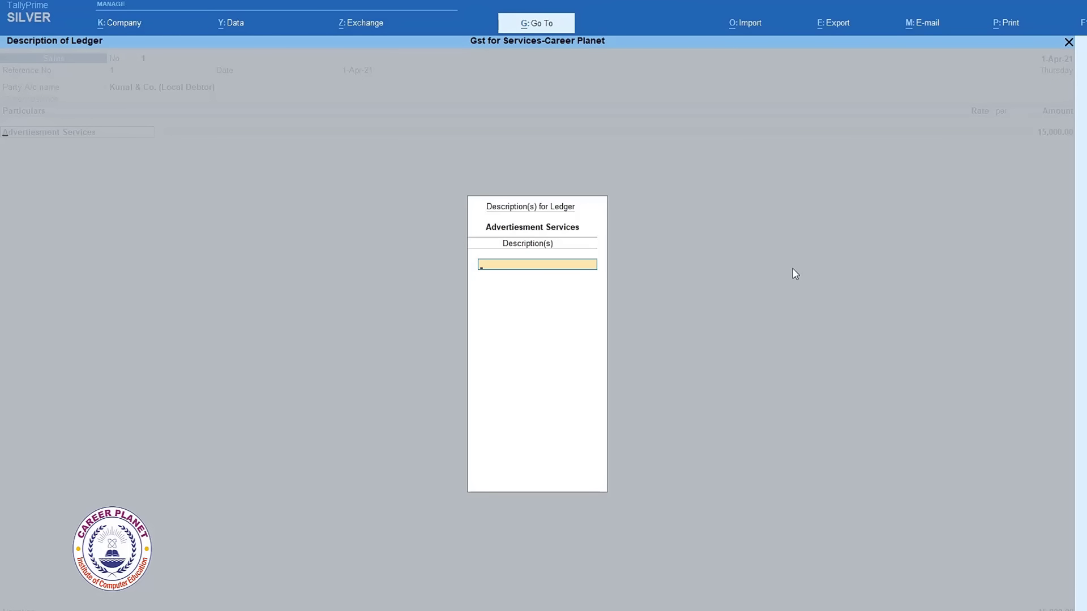
key(Escape)
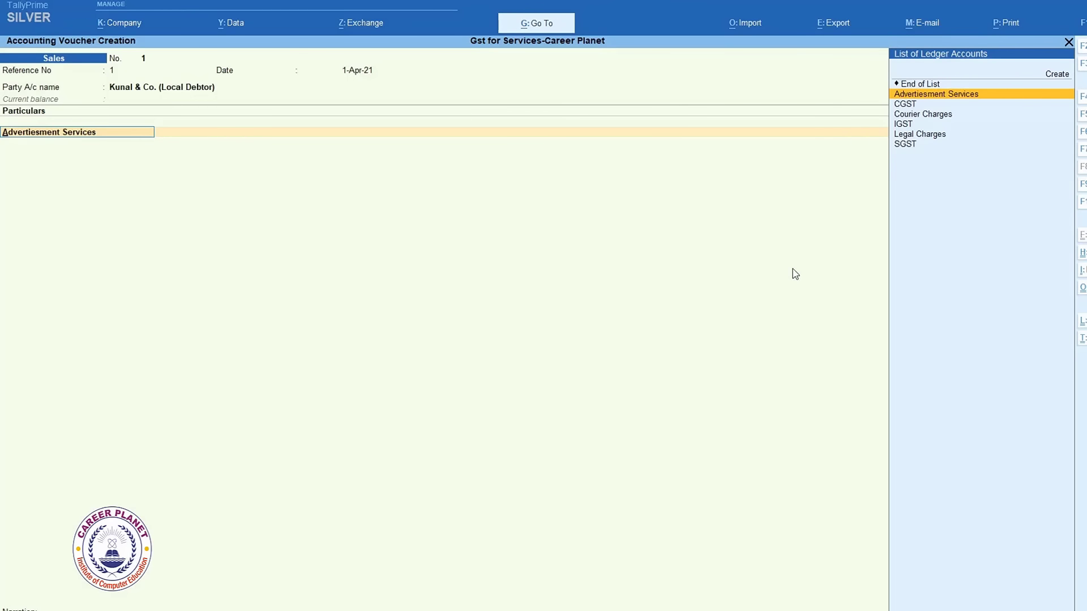
Check the Provide Additional Descriptions for Ledgers option in the sales voucher configuration and accept the configuration.
key(F12)
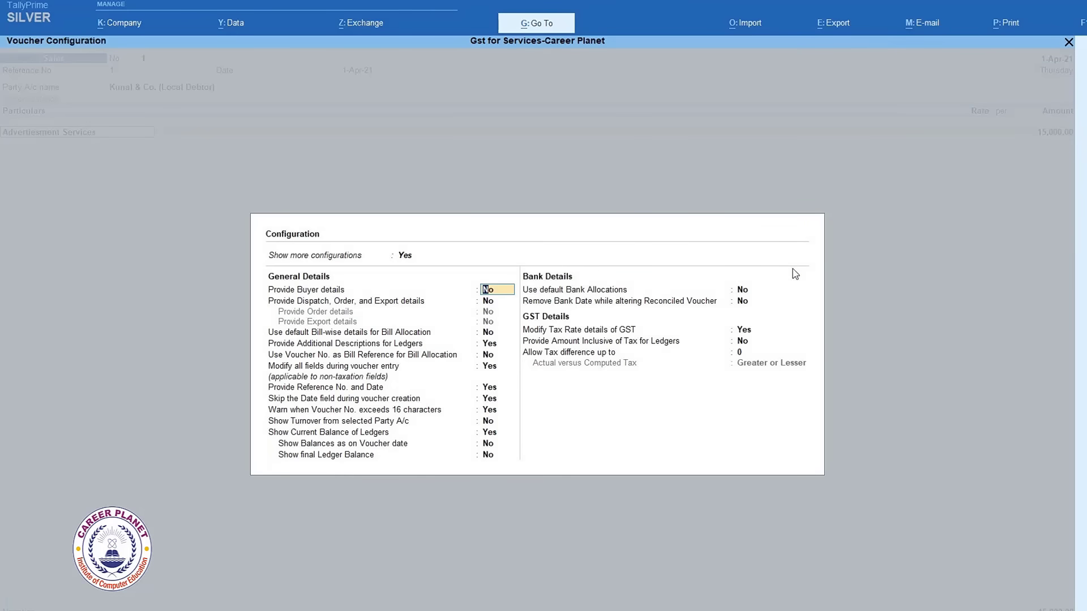
key(Down)
key(Down)
key(Down)
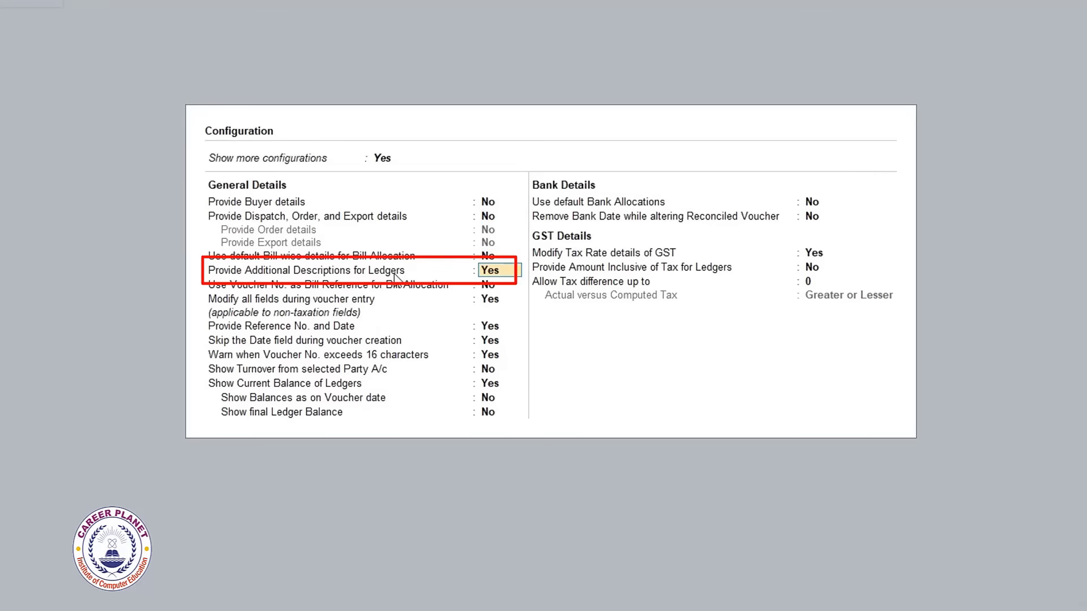
key(ctrl+a)
Add the description Raj. Pratrika to the Advertiesment Services ledger and accept its amount line.
key(Return)
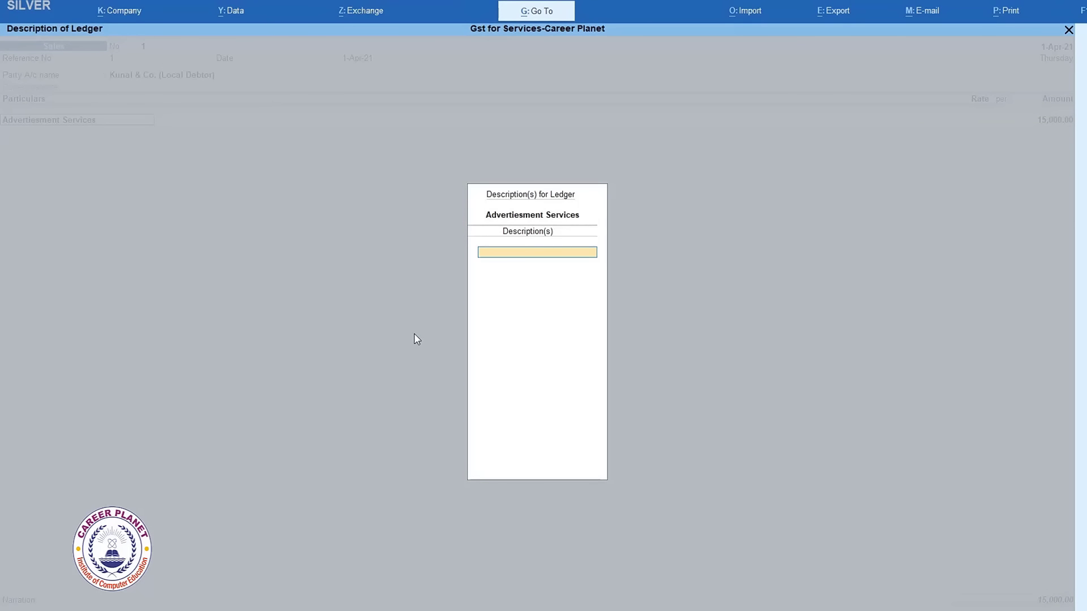
text(Raj. Prat)
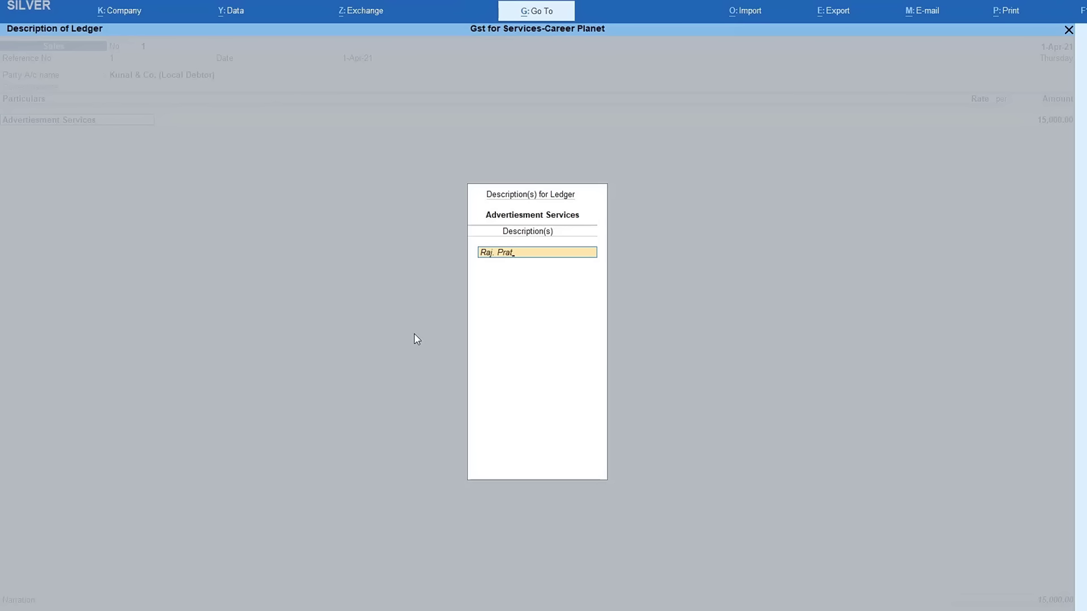
text(ika)
key(Return)
key(Return)
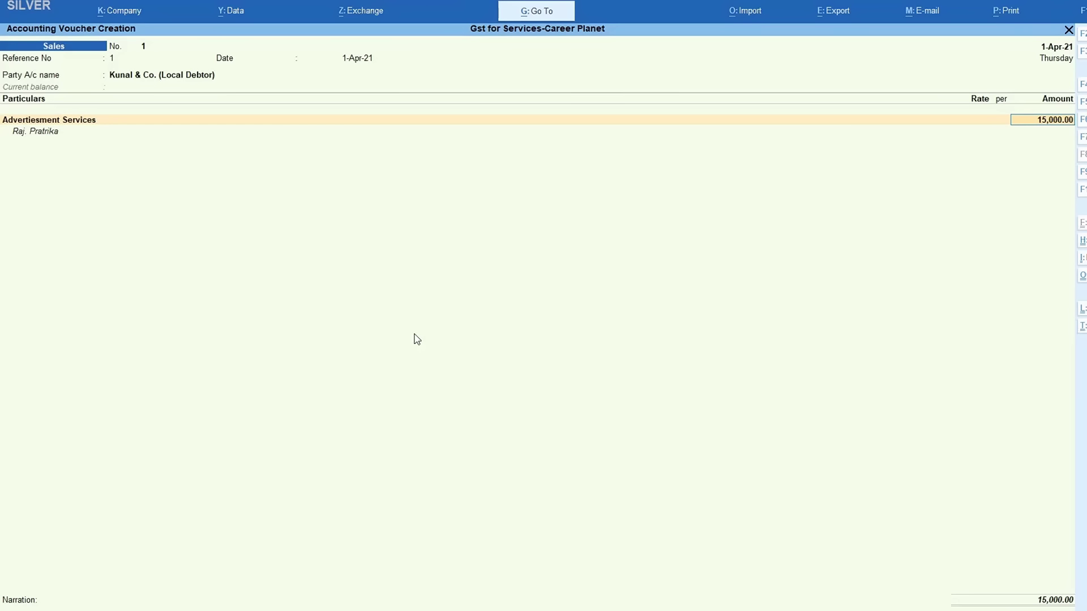
key(Return)
key(Return)
key(Return)
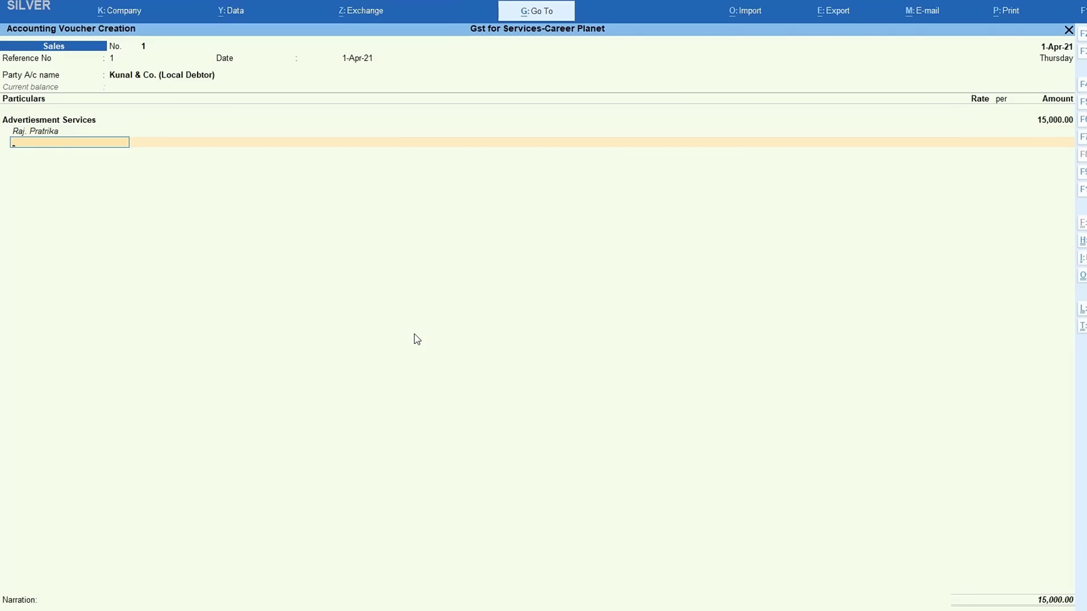
key(Return)
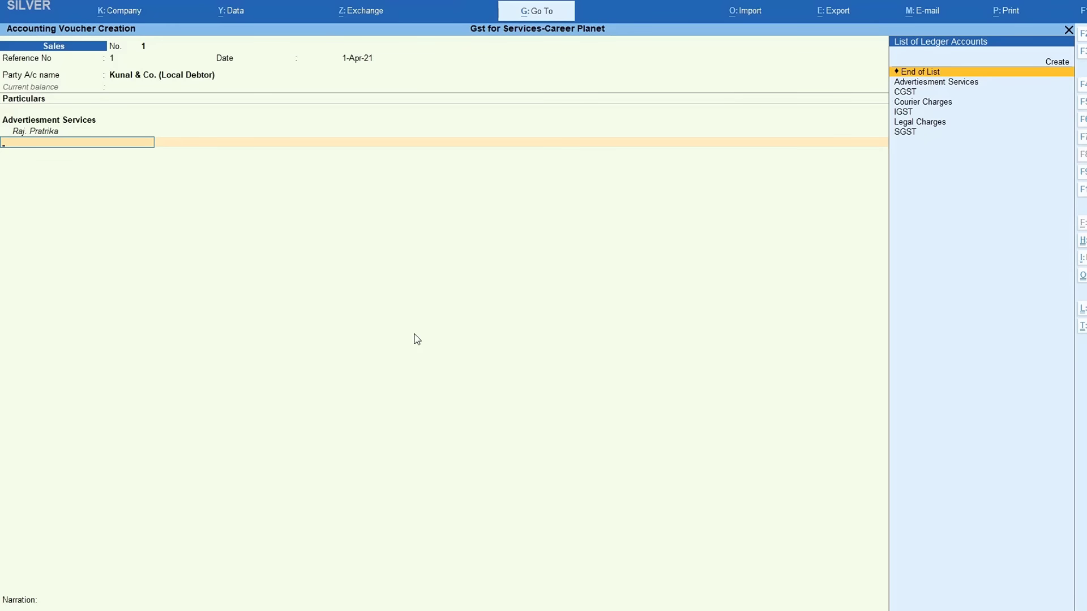
Add the CGST and SGST ledgers to the sales voucher, leaving their descriptions blank.
text(cgst)
key(Return)
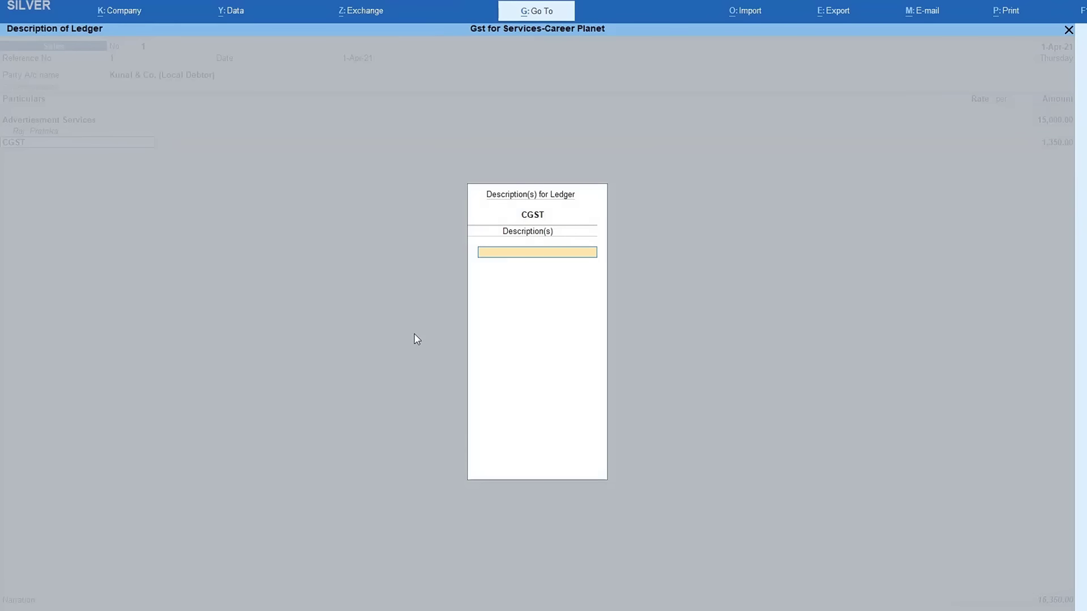
key(Return)
key(Return)
text(sgst)
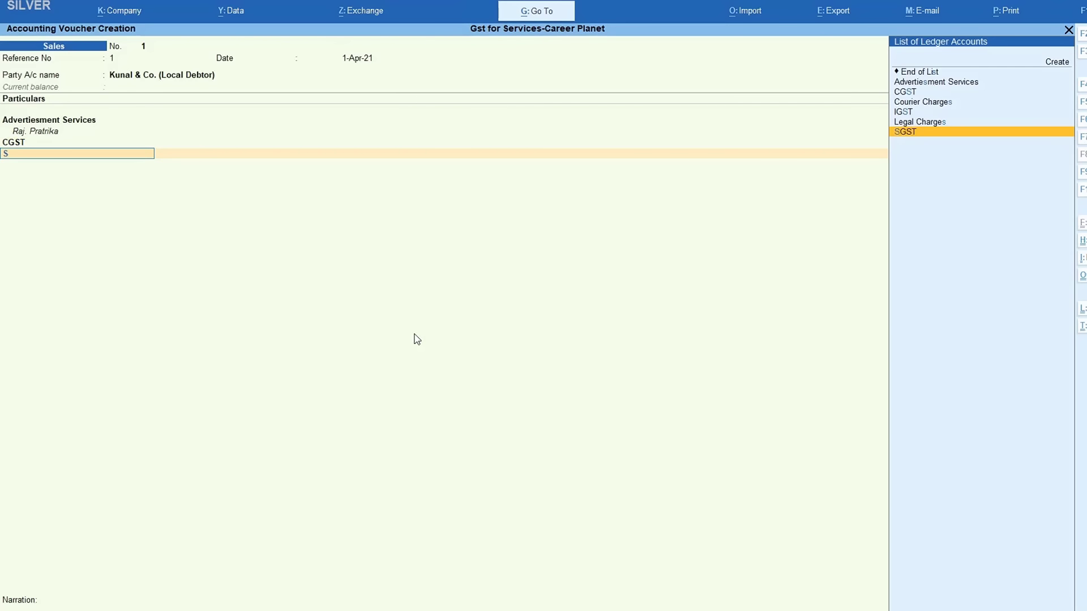
key(Return)
key(Return)
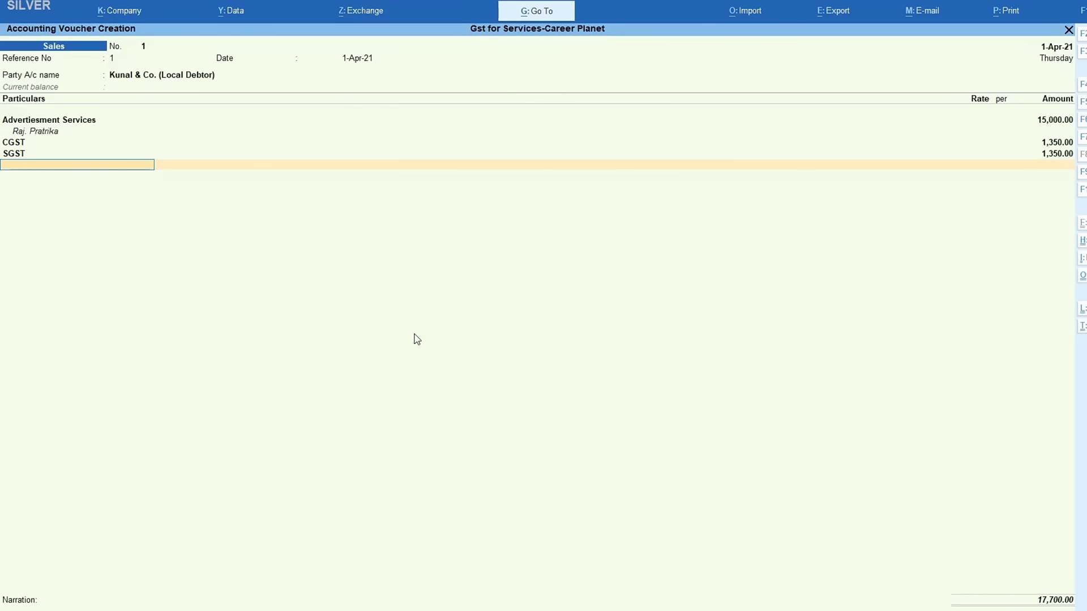
Preview the tax invoice at enlarged size, and check Show Additional Descriptions for Ledgers in its print configuration.
key(ctrl+p)
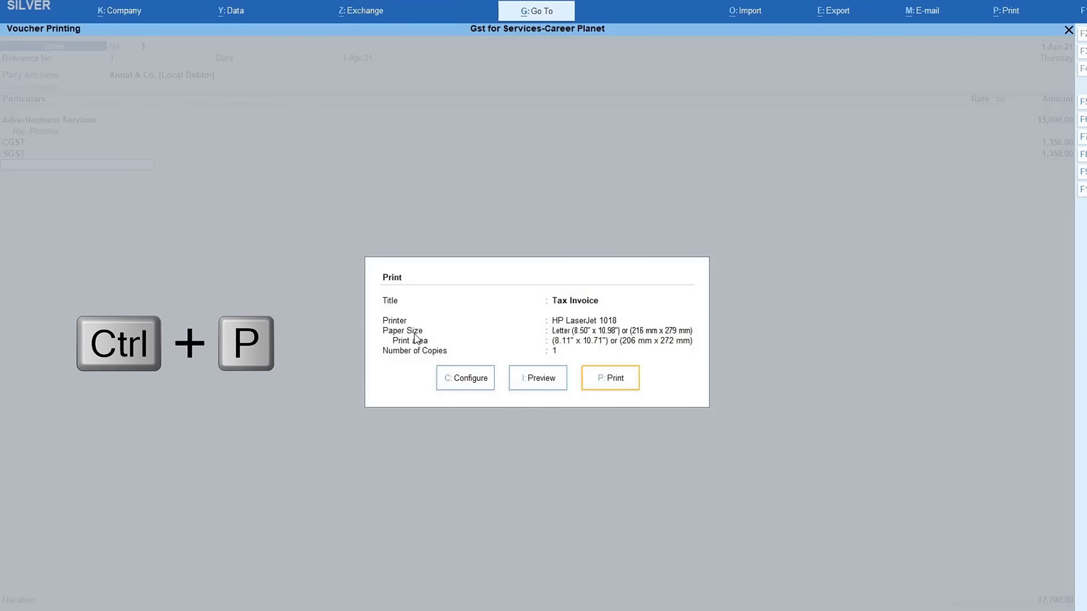
key(i)
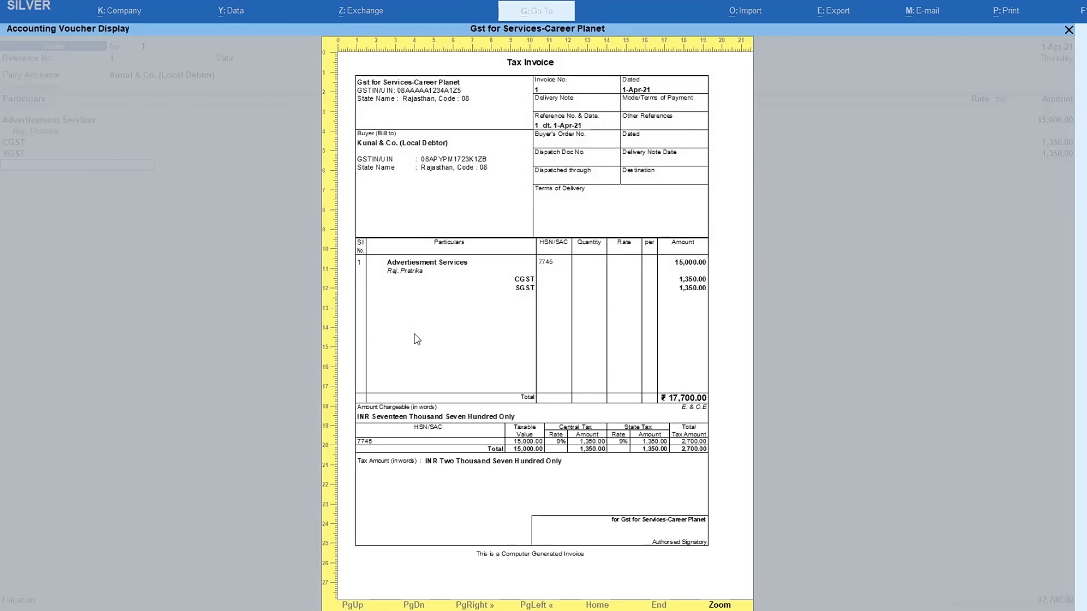
key(alt+z)
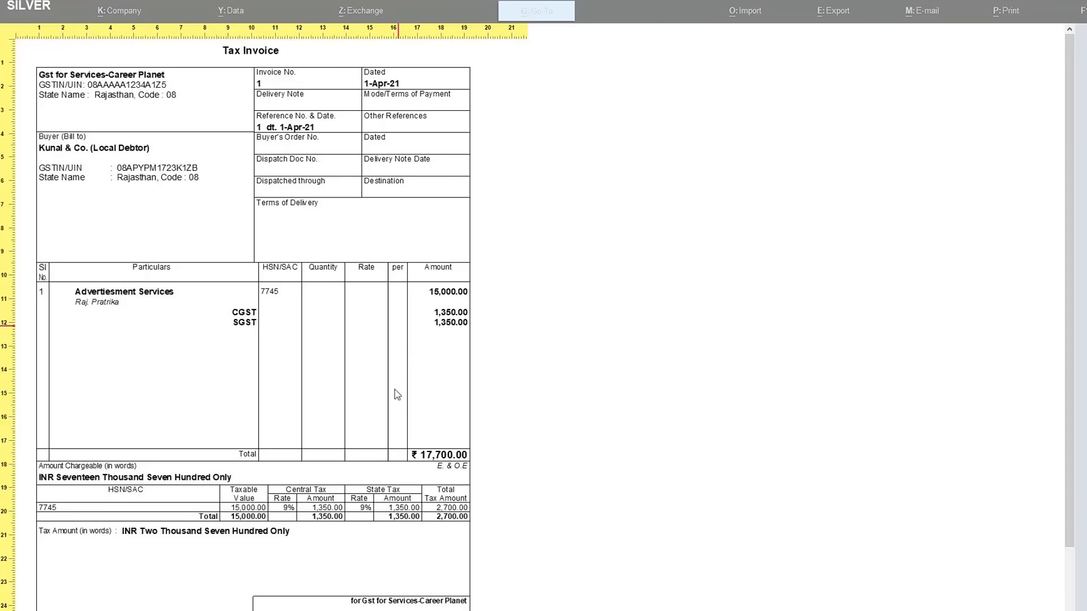
scroll(375, 449, down, 1)
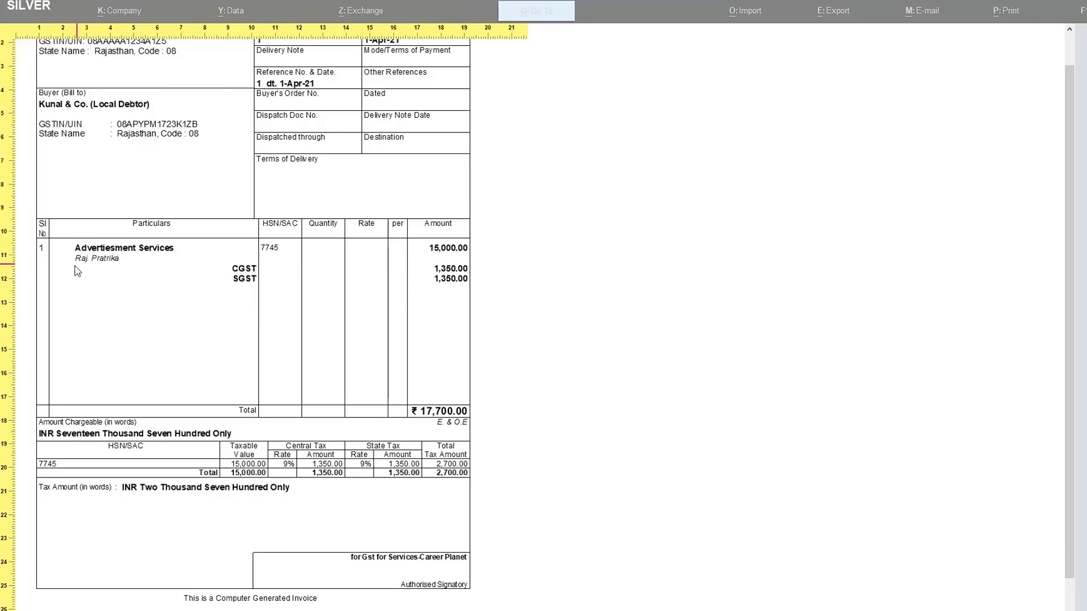
key(alt+z)
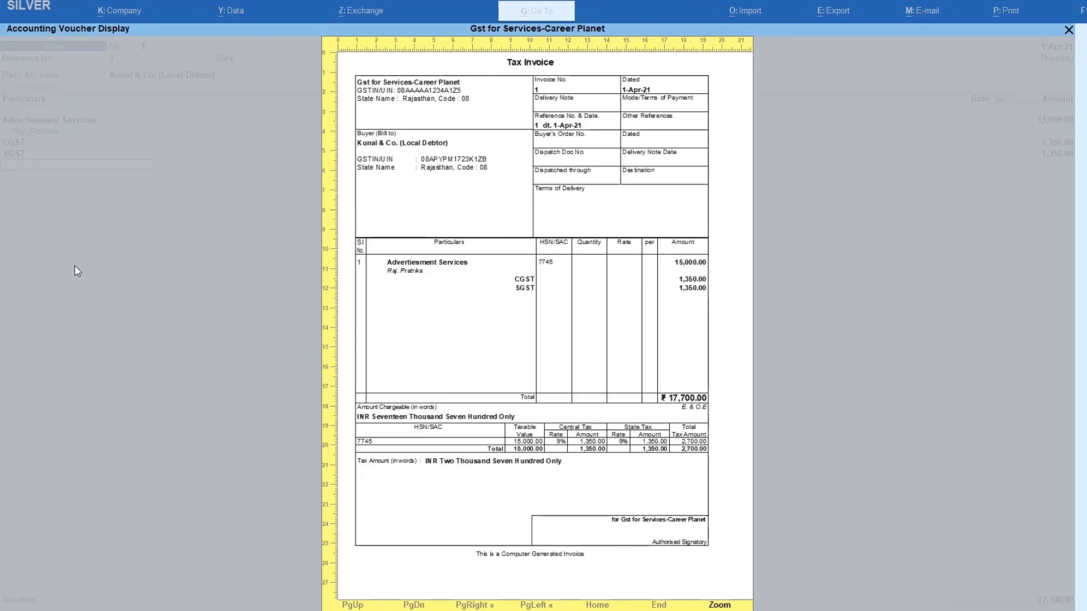
key(Escape)
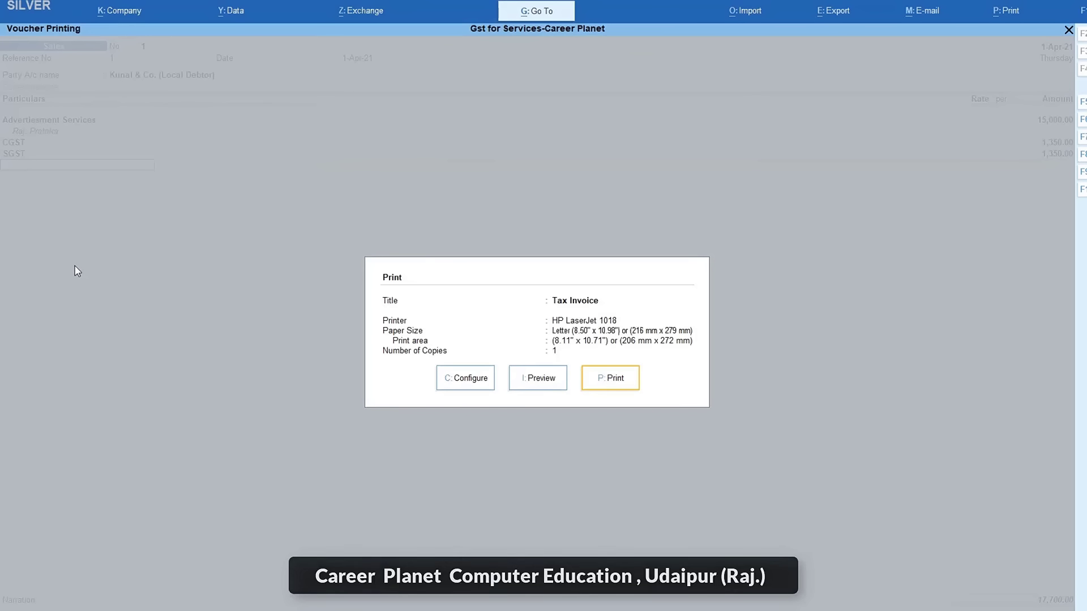
click(457, 380)
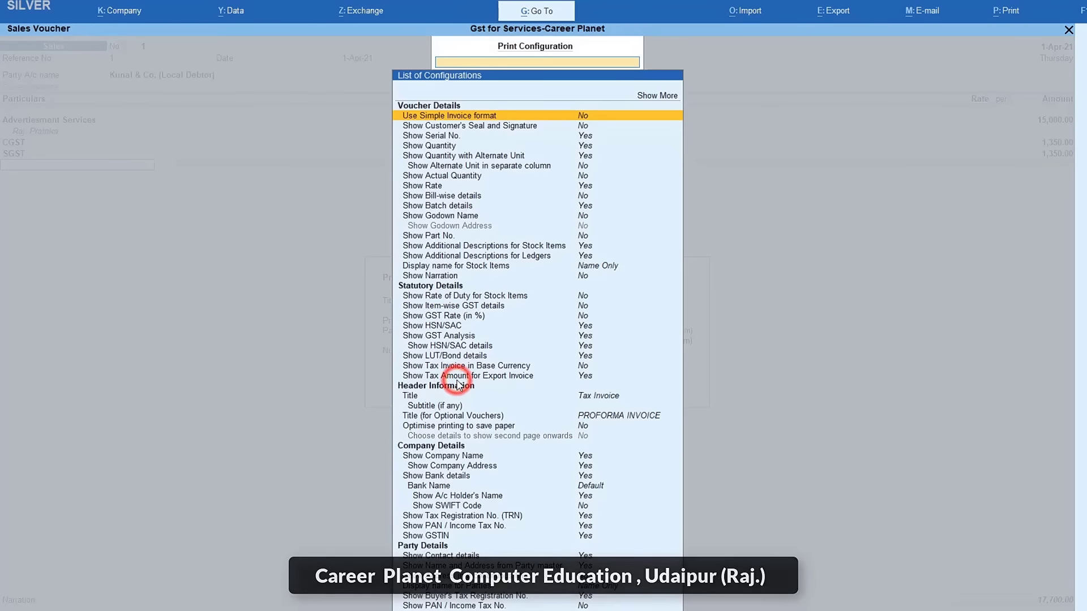
click(434, 256)
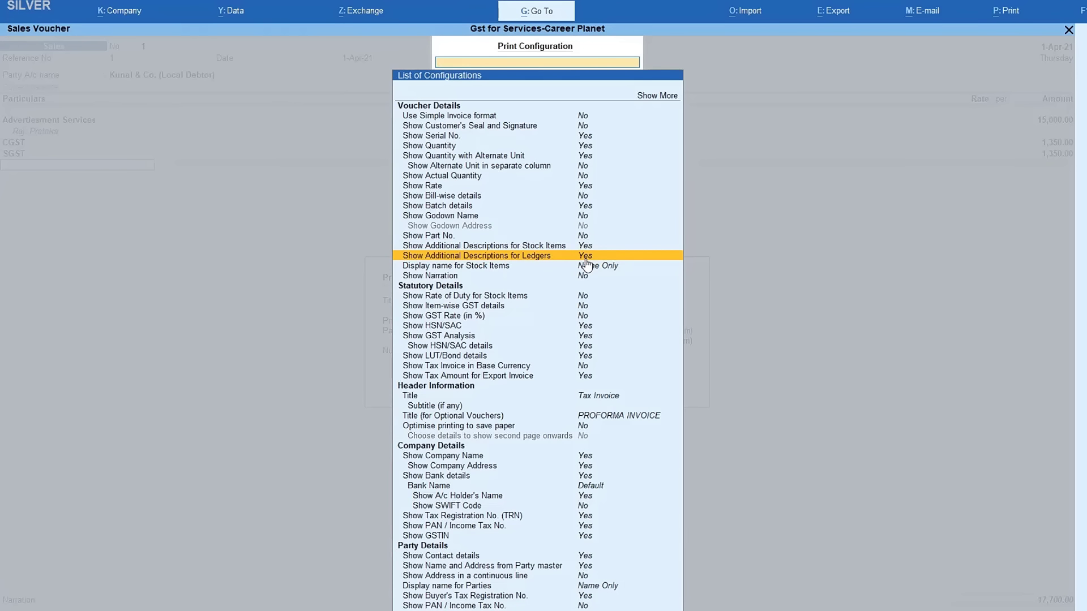
Leave the invoice print settings and save the Kunal & Co. sales voucher.
key(Escape)
key(Escape)
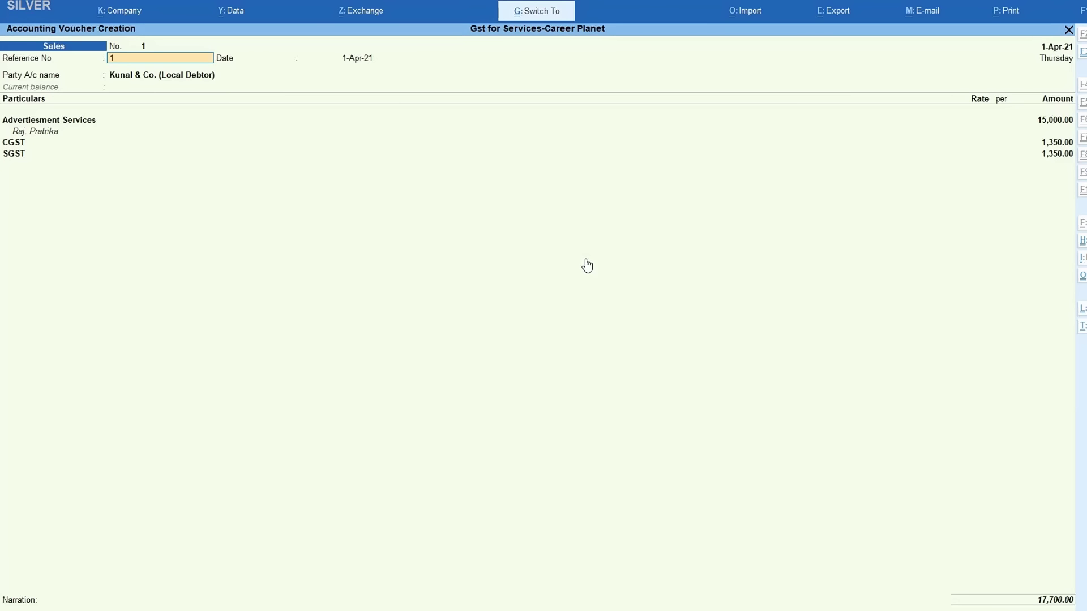
key(ctrl+a)
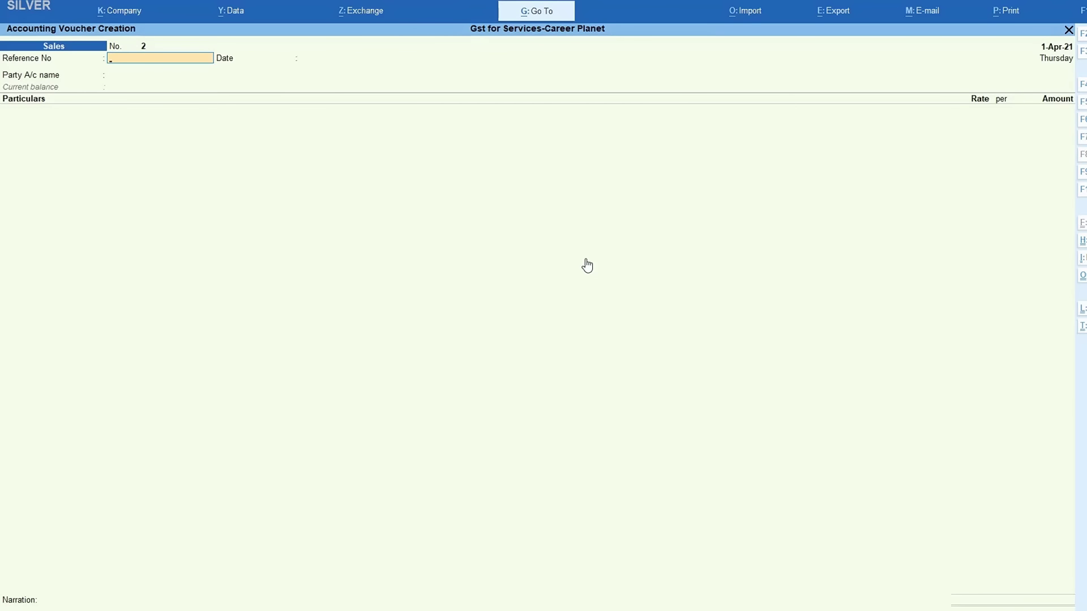
Start a Receipt voucher crediting Kunal & Co. (Local Debtor) with 17,700.
key(F6)
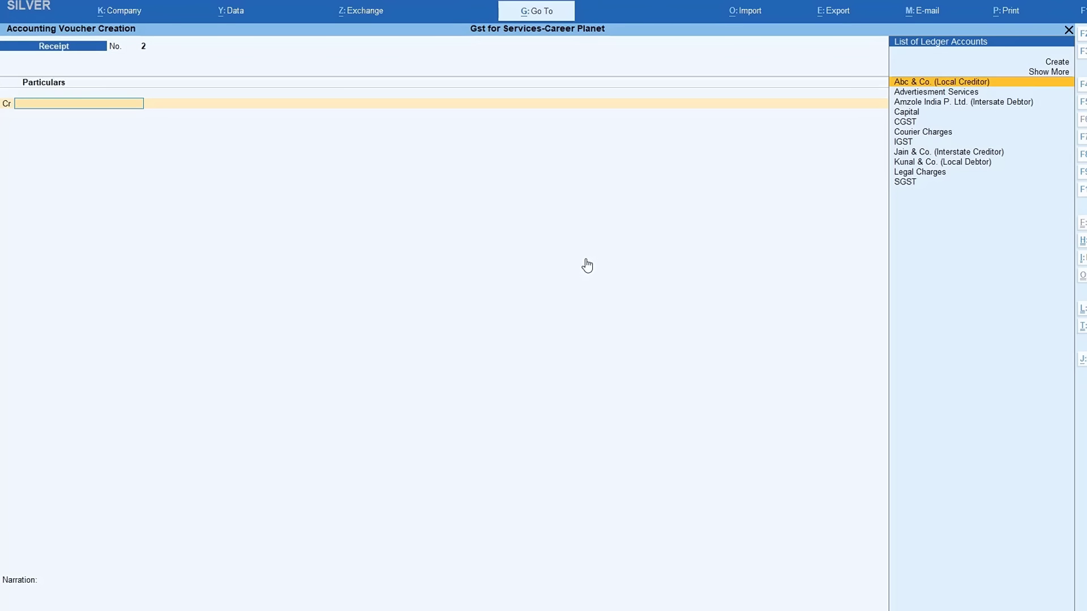
text(k)
key(Return)
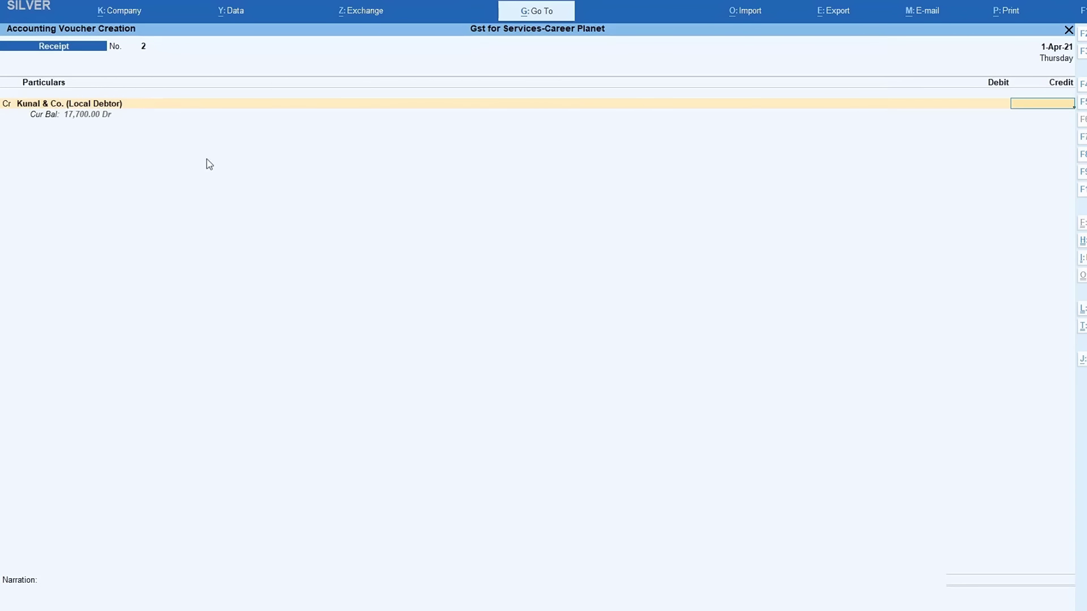
text(17,700)
key(Return)
Allocate the receipt against bill reference 1, debit HDFC BANK for 17,700 and save the voucher.
key(Return)
key(Return)
key(Return)
key(Return)
key(Return)
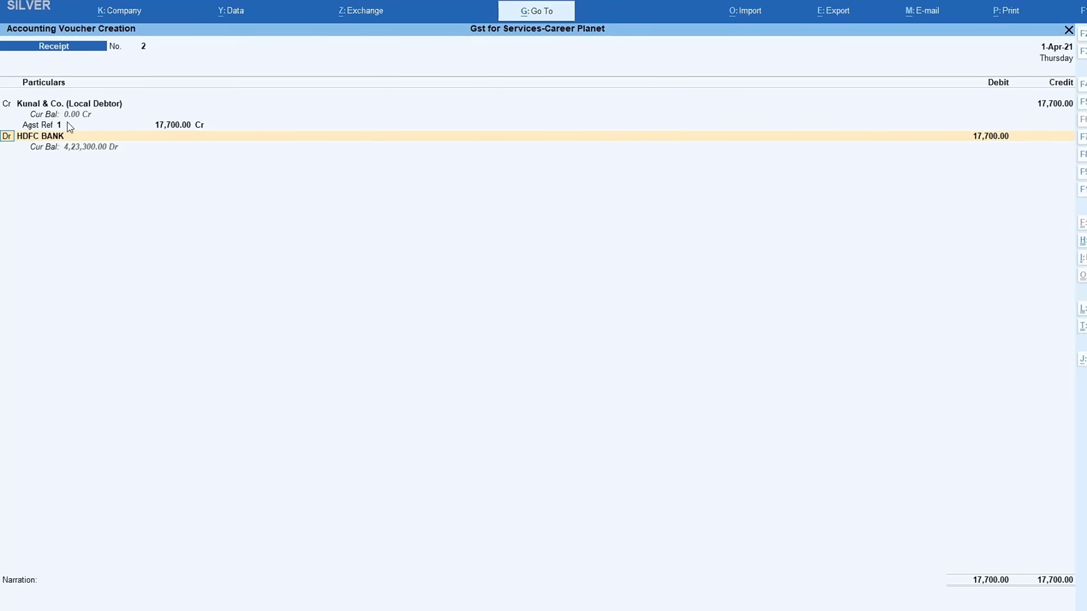
key(Return)
key(Return)
key(Return)
key(Return)
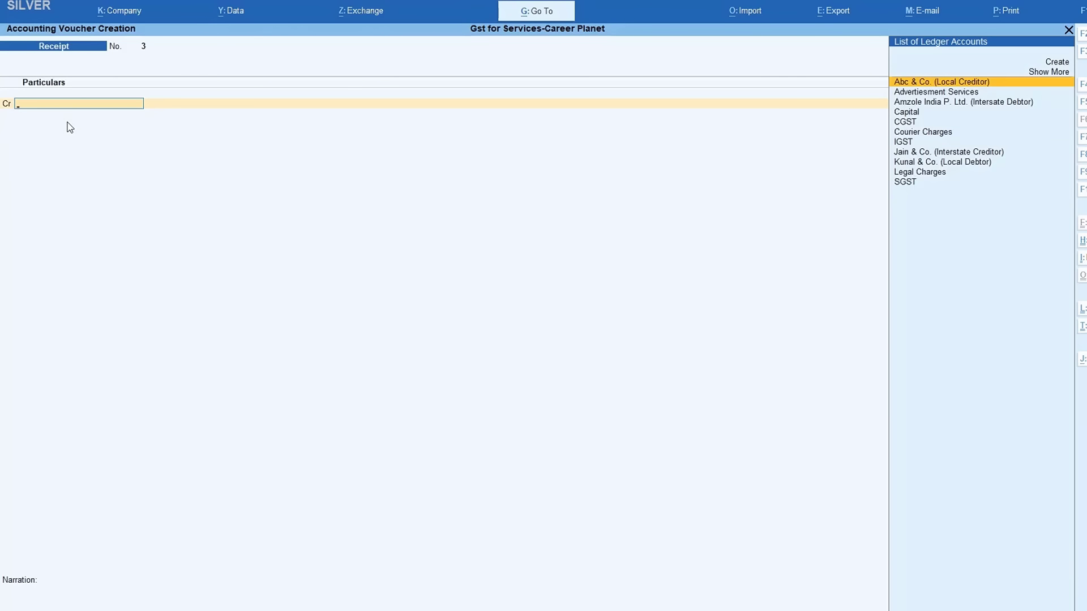
Start a Sales voucher with reference number 2 dated 1-Apr-21 and Amzole India P. Ltd. (Intersate Debtor) as the party account.
key(F8)
text(2)
key(Return)
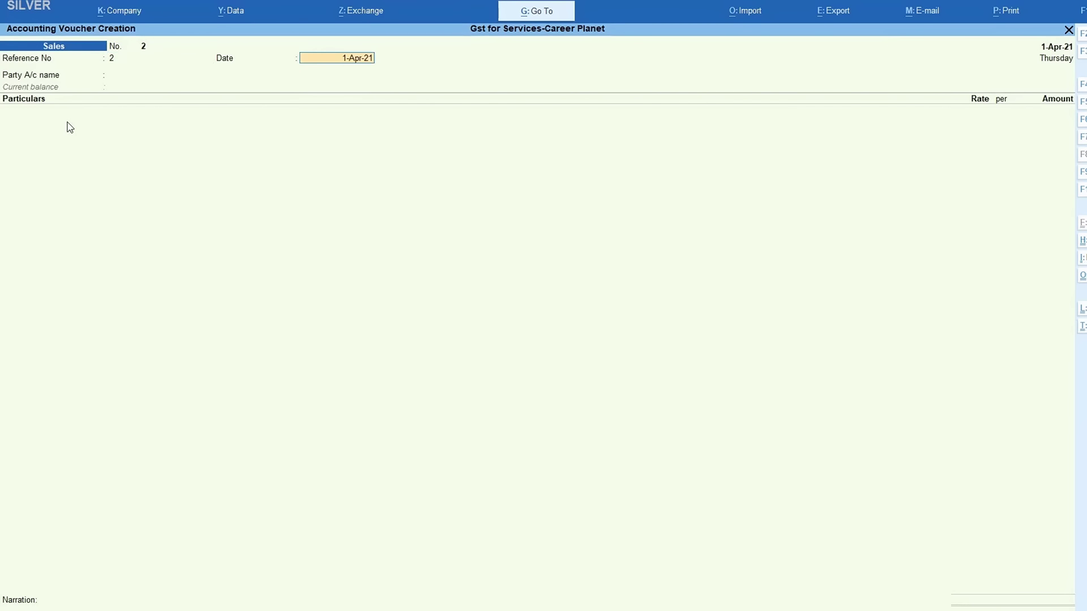
key(Return)
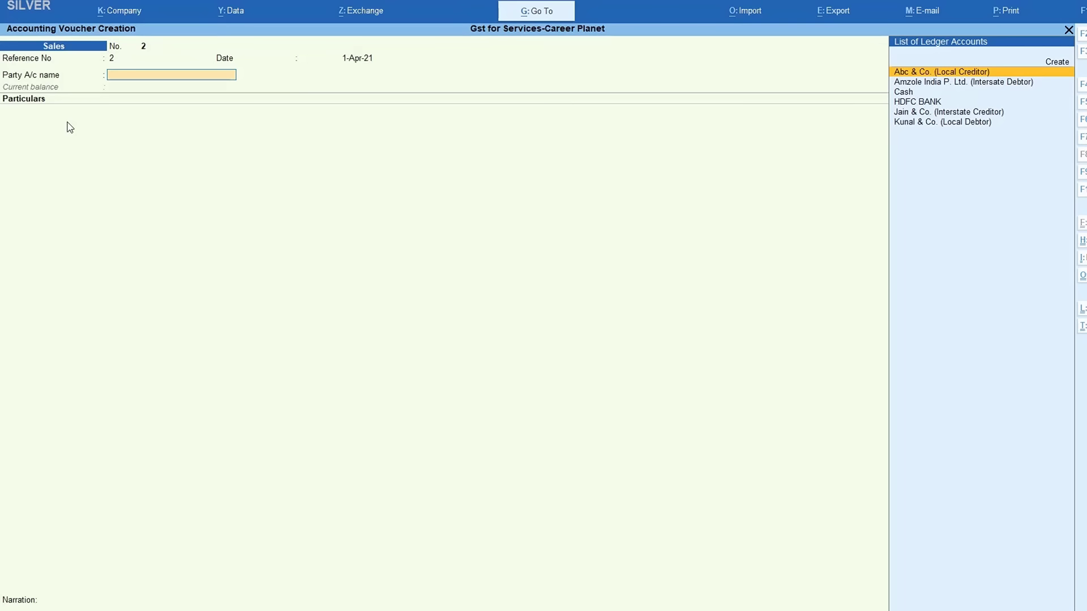
key(Down)
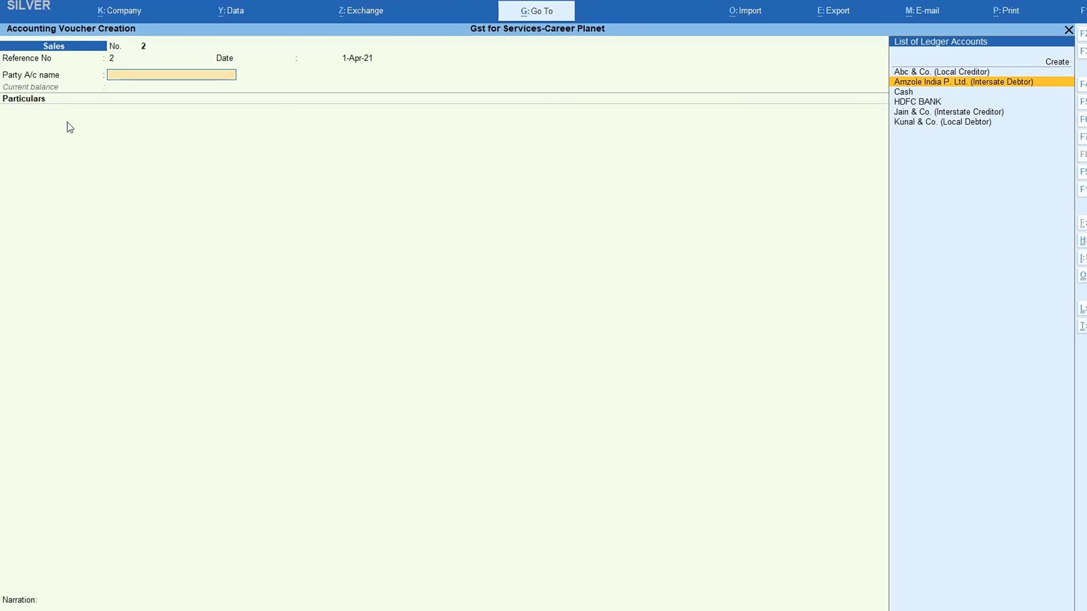
key(Return)
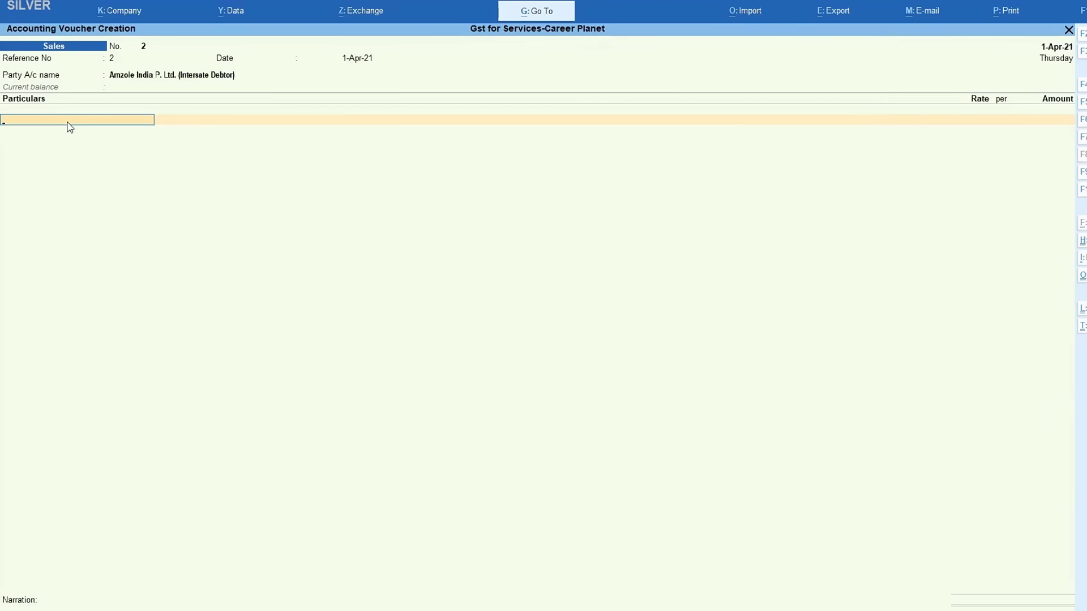
Add the Advertiesment Services ledger for 80,000 with the description lines Time of India, Bhasker, TV and S.M.M.
text(a)
key(Return)
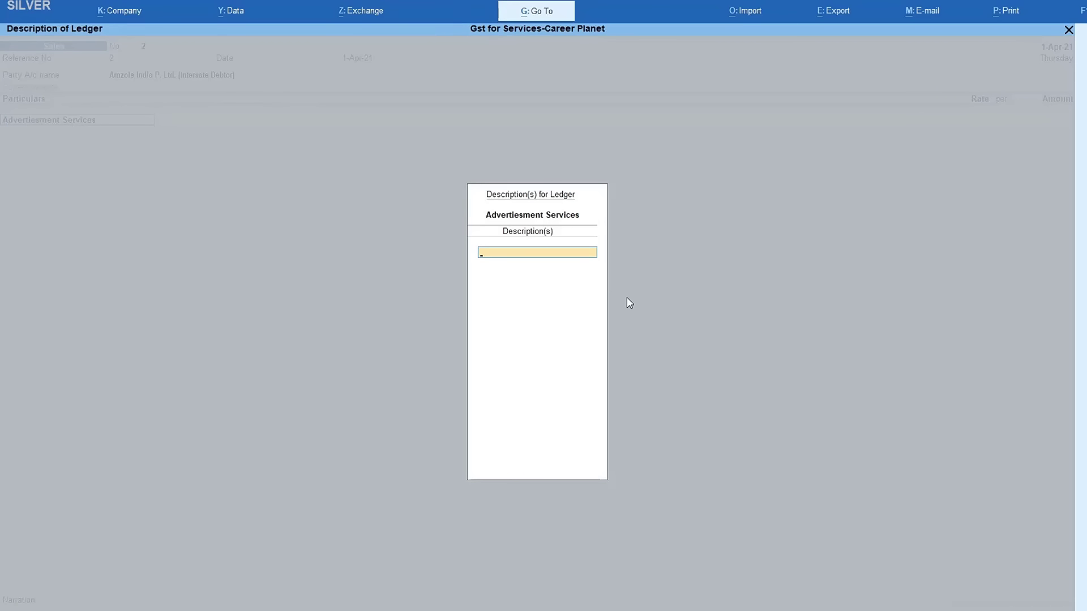
text(Time of India)
key(Return)
text(Bhasker)
key(Return)
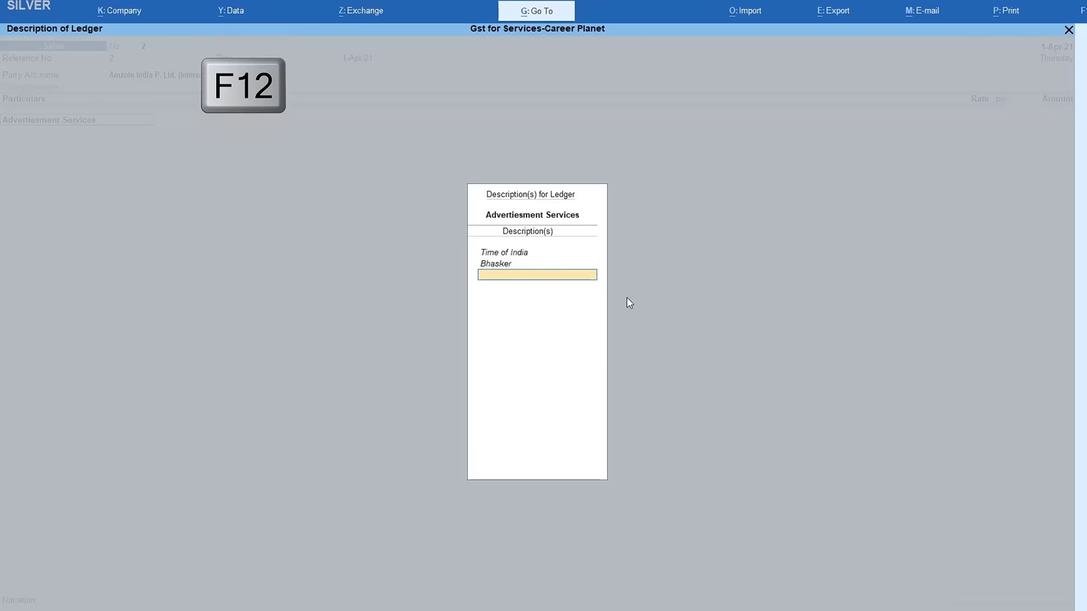
text(TV)
key(Return)
text(S)
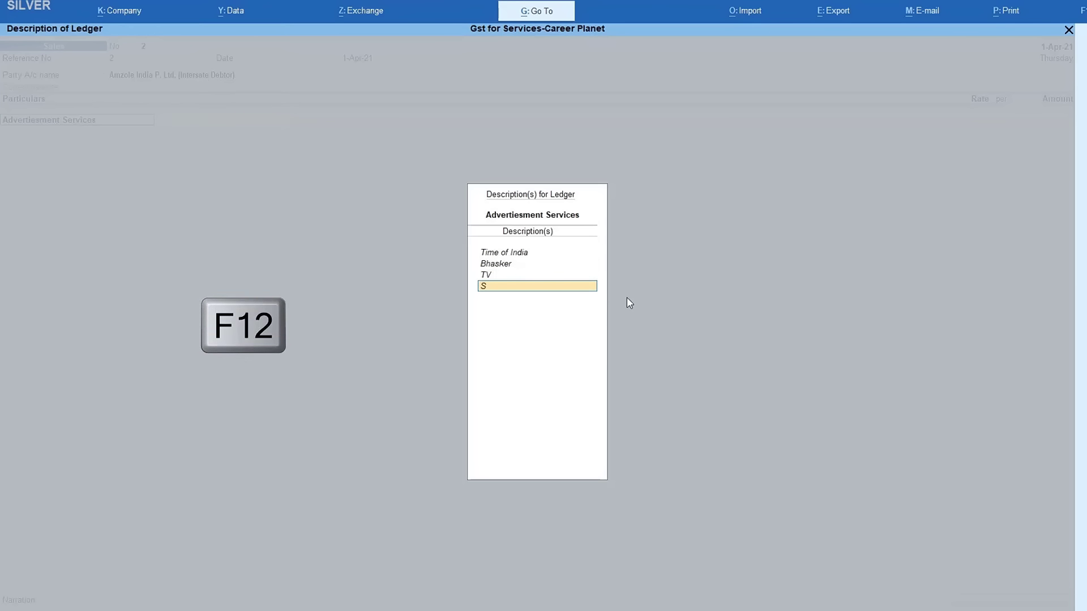
text(.M.M)
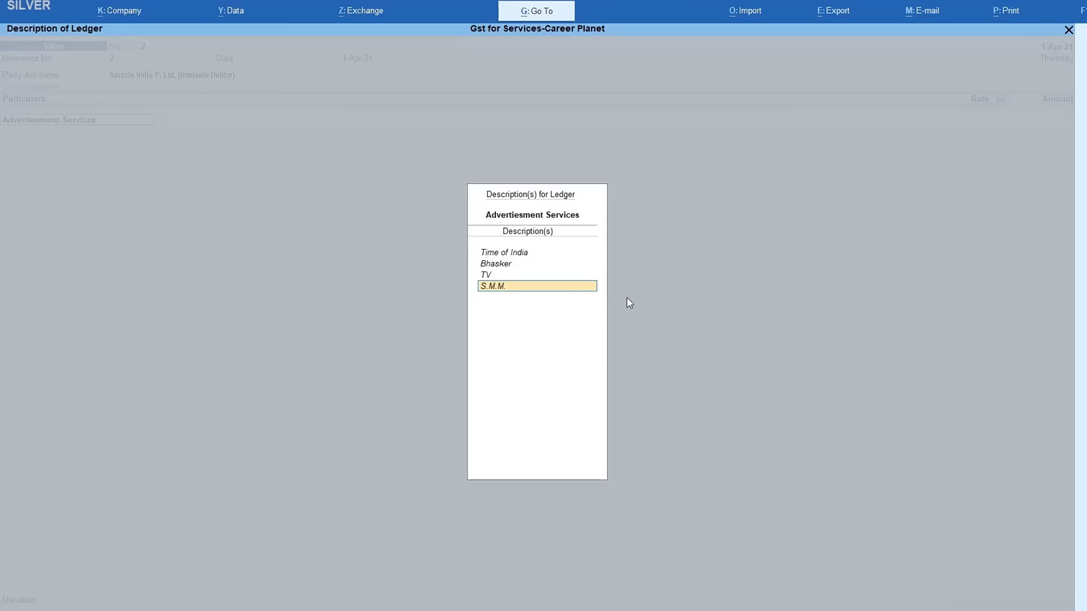
text(.)
key(Return)
key(Return)
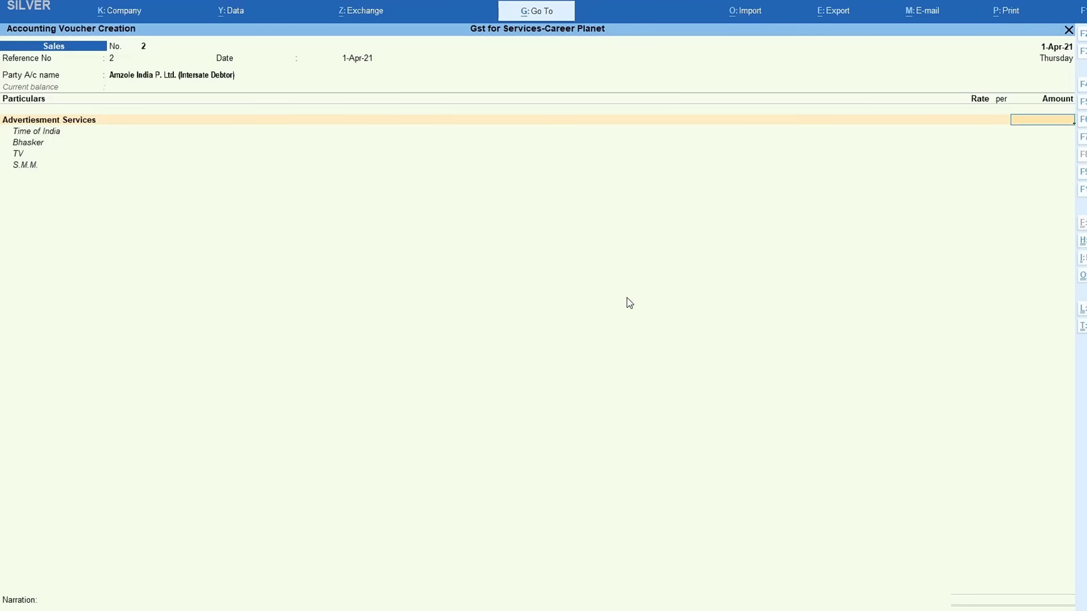
text(80,000)
key(Return)
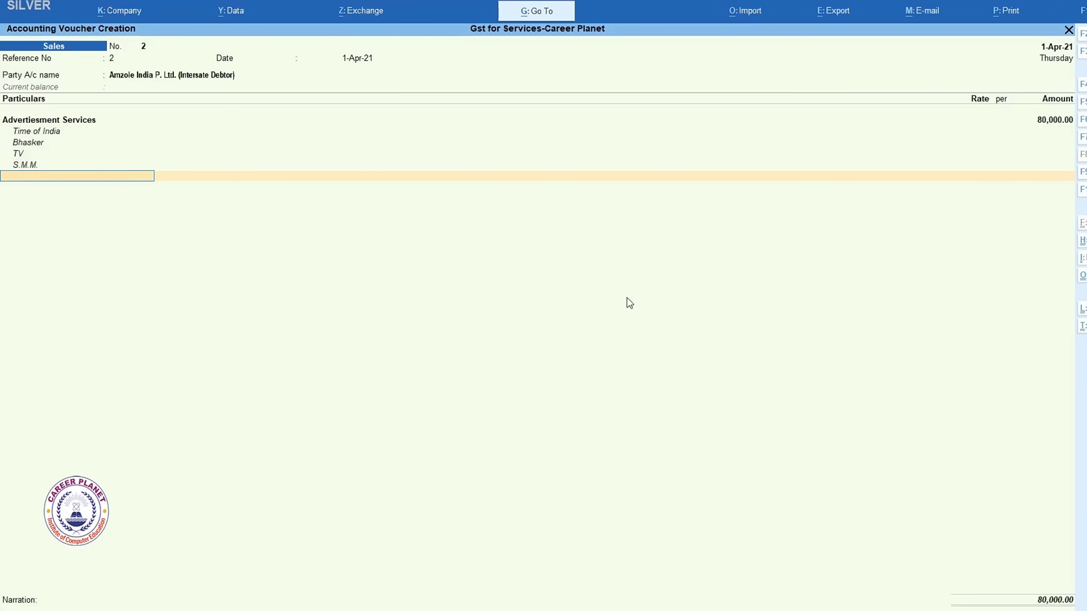
Add the IGST ledger and save the Amzole India P. Ltd. sales voucher.
text(i)
key(Return)
key(Return)
key(Return)
key(Return)
key(Return)
key(Return)
key(Return)
key(Return)
key(Return)
key(Return)
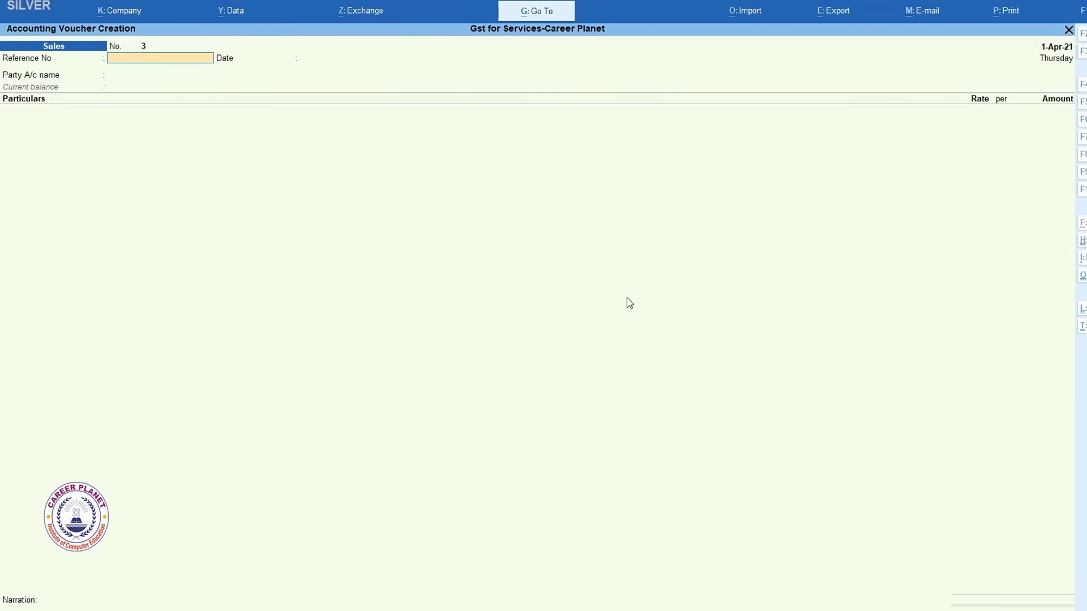
Start a Receipt voucher and credit Amzole India P. Ltd. (Intersate Debtor) with 94,400.
key(F6)
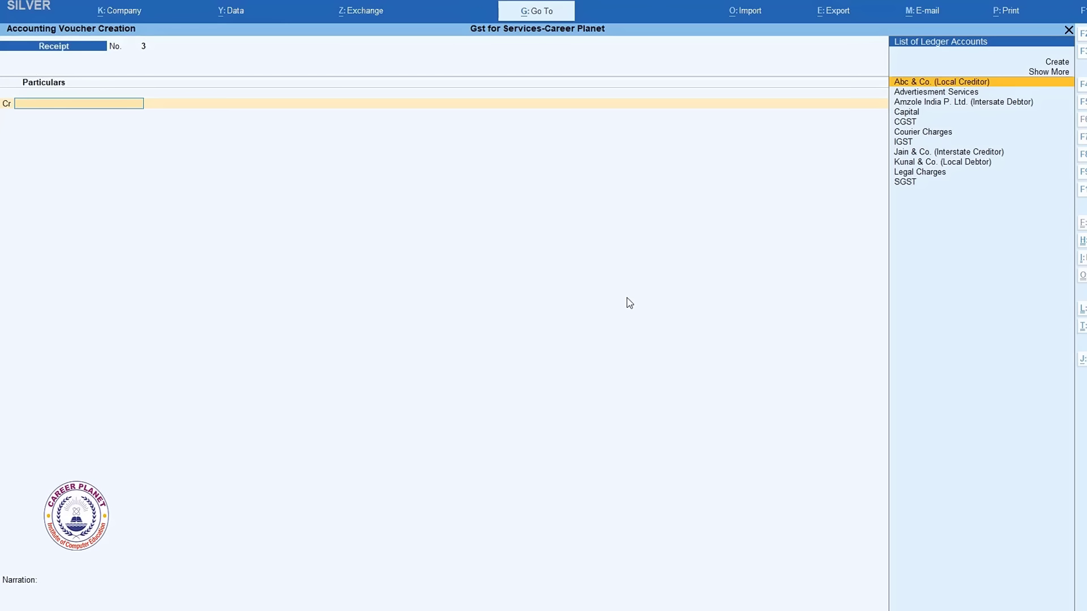
text(am)
key(Return)
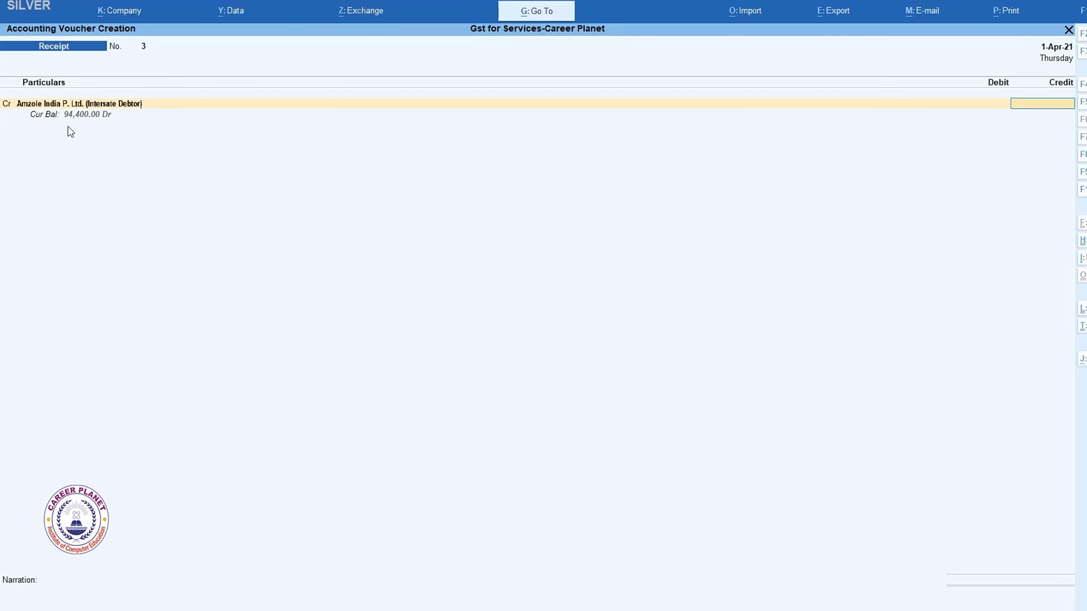
text(94,)
text(400)
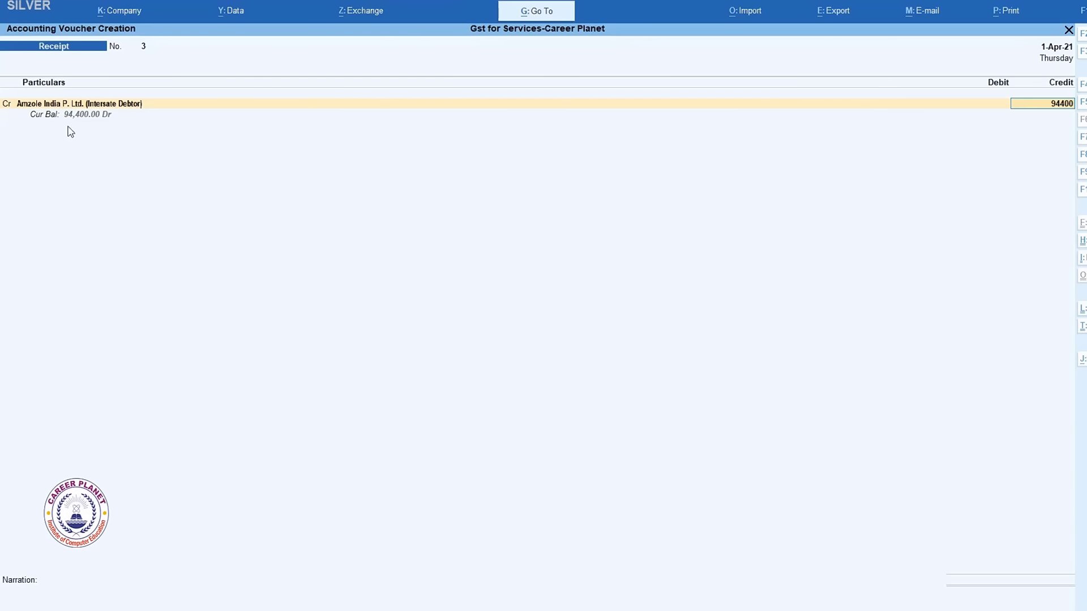
Allocate the Amzole India P. Ltd. receipt against bill reference 2 and debit HDFC BANK for 94,400.
key(Return)
key(Return)
key(Return)
key(Return)
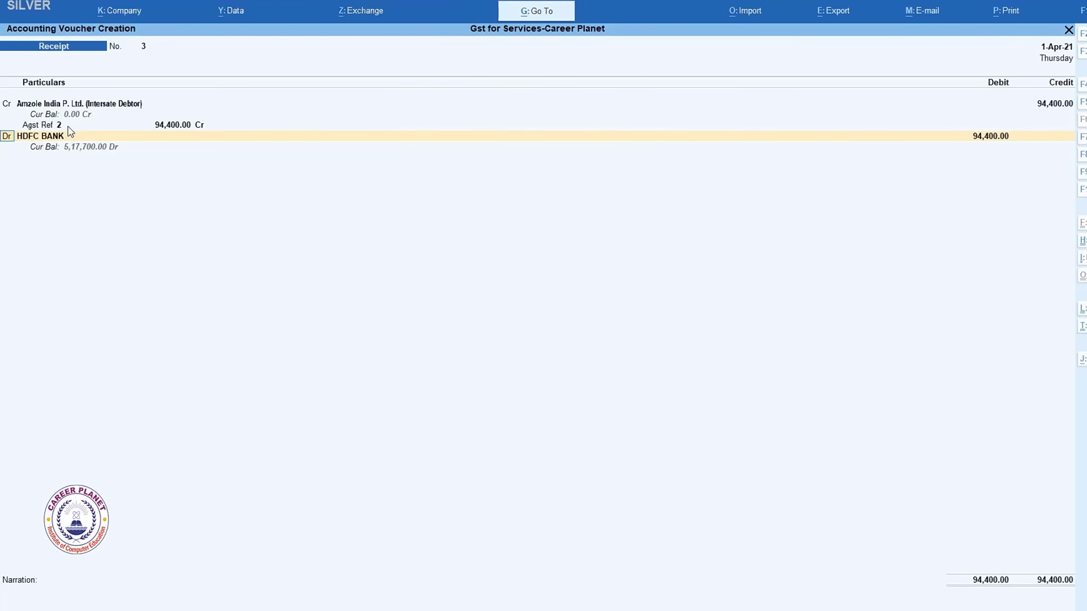
Accept the Cheque/DD bank allocation for HDFC BANK, save the receipt voucher and leave voucher entry.
key(Return)
key(Return)
key(Return)
key(Return)
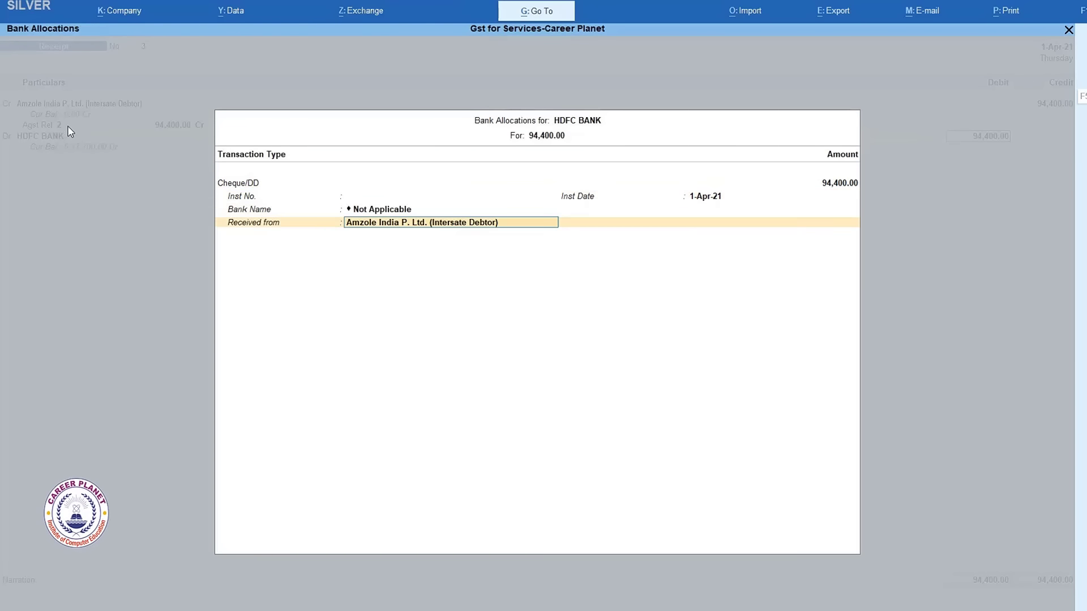
key(Return)
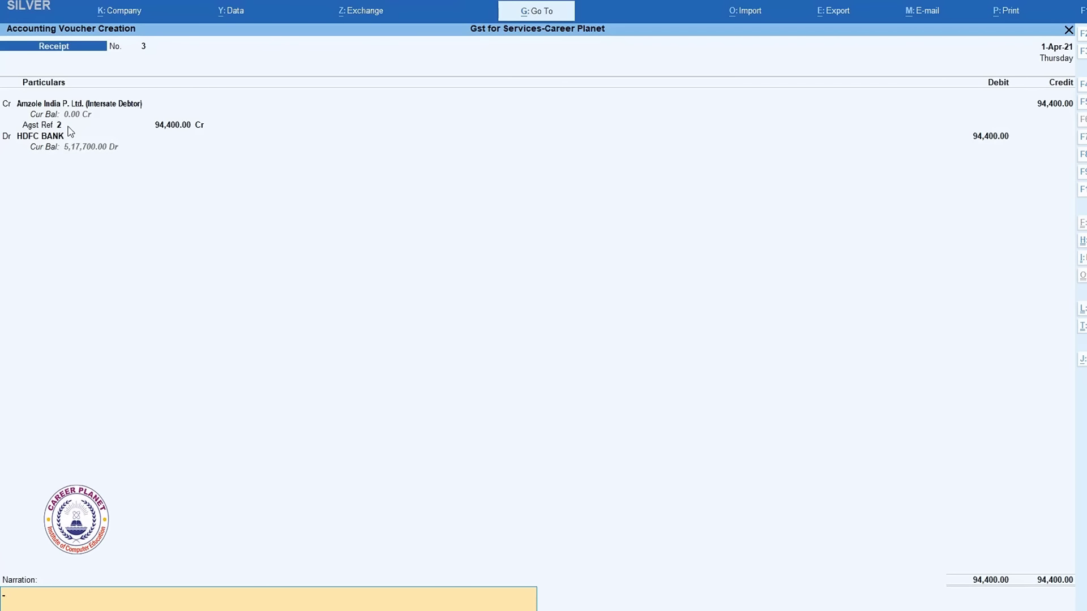
key(Return)
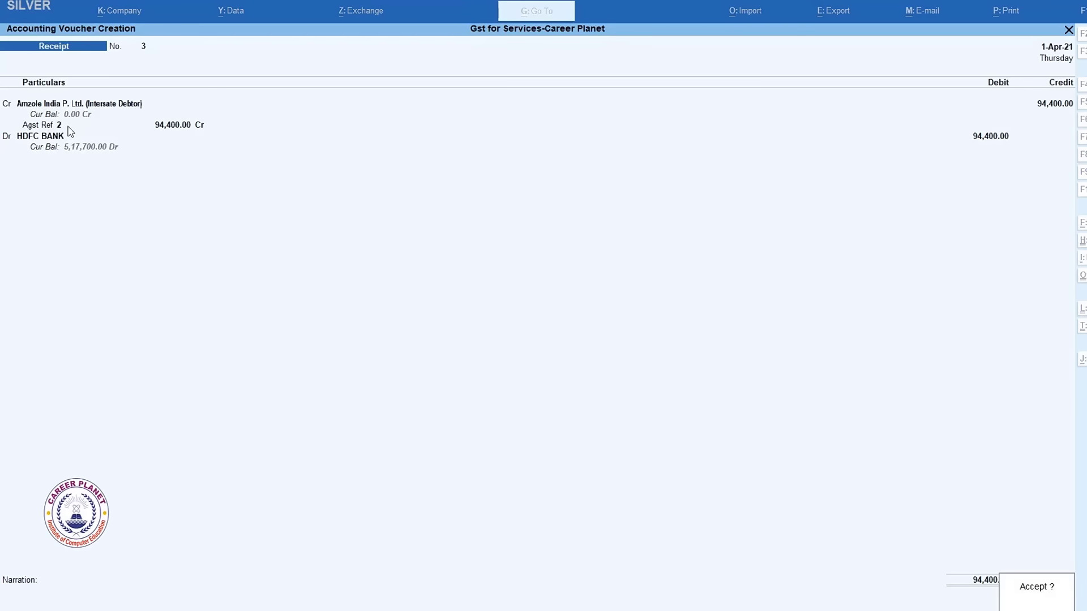
key(Return)
key(Escape)
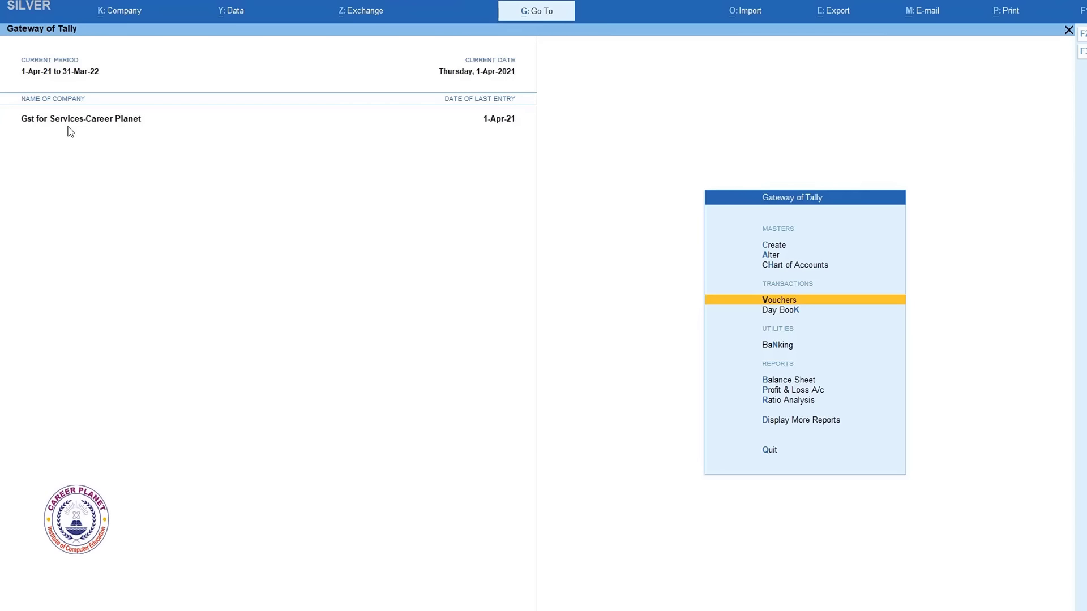
Open the list of GST reports among the additional reports.
key(Down)
key(Down)
key(Down)
key(Down)
key(Down)
key(Down)
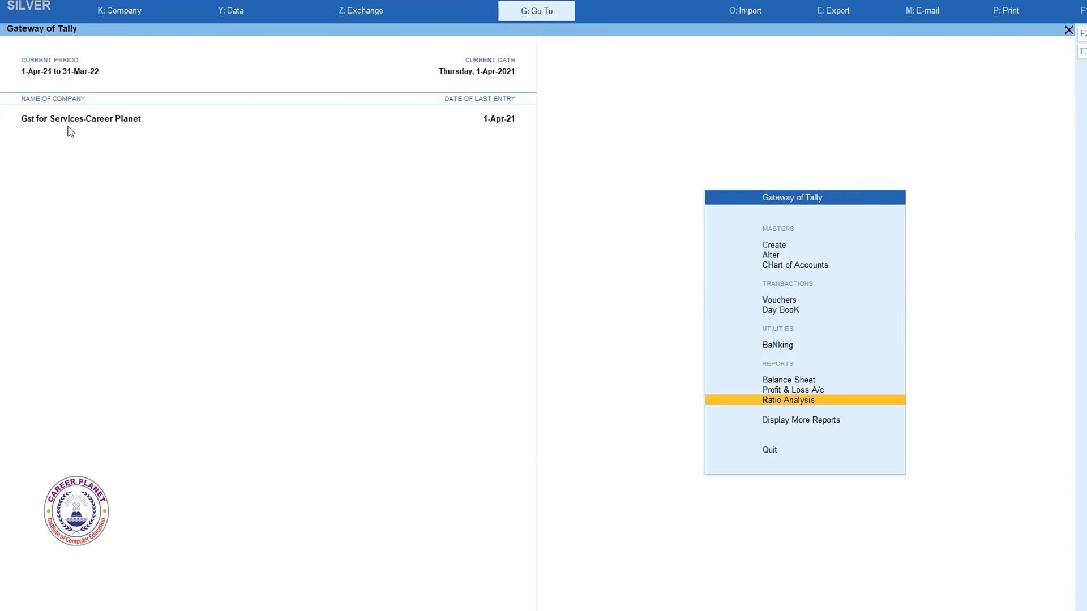
key(Return)
key(Down)
key(Down)
key(Down)
key(Down)
key(Down)
key(Down)
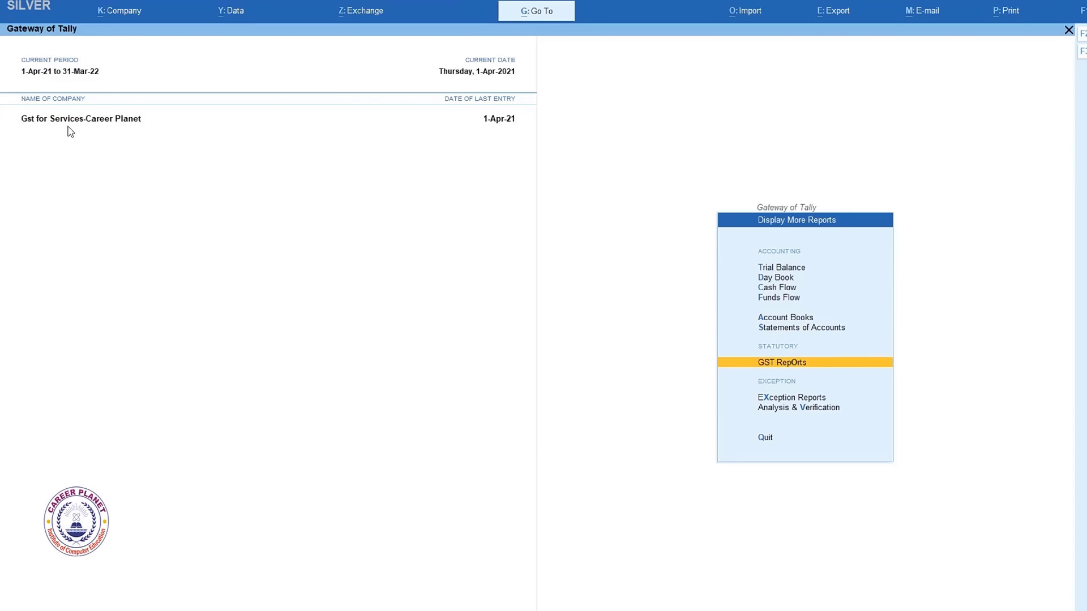
key(Return)
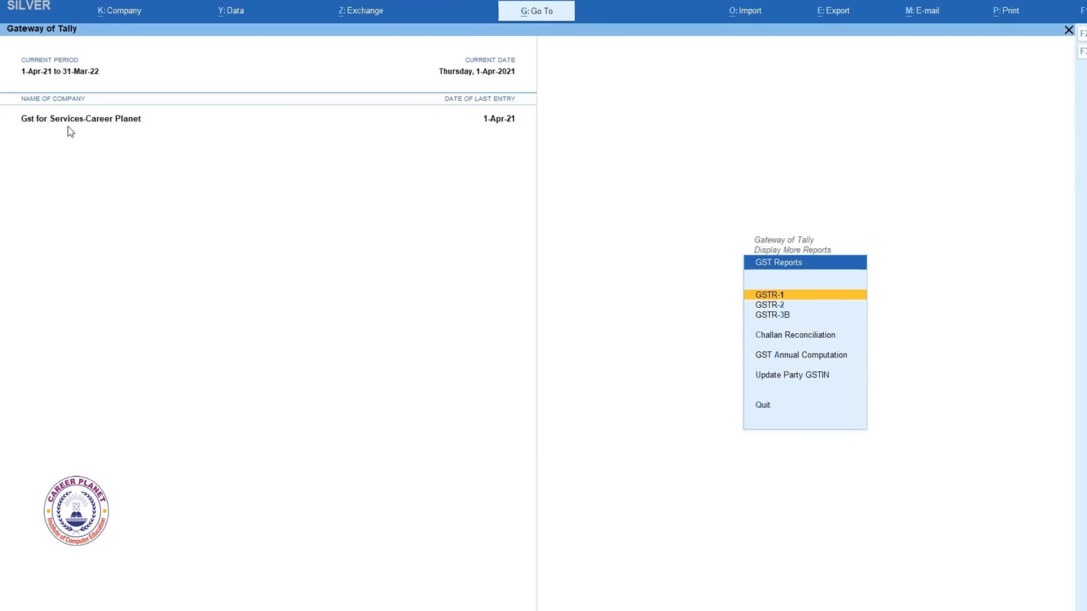
View the GSTR-1 report and examine the voucher summary and the taxable and tax amounts of its B2B invoices.
key(Down)
key(Down)
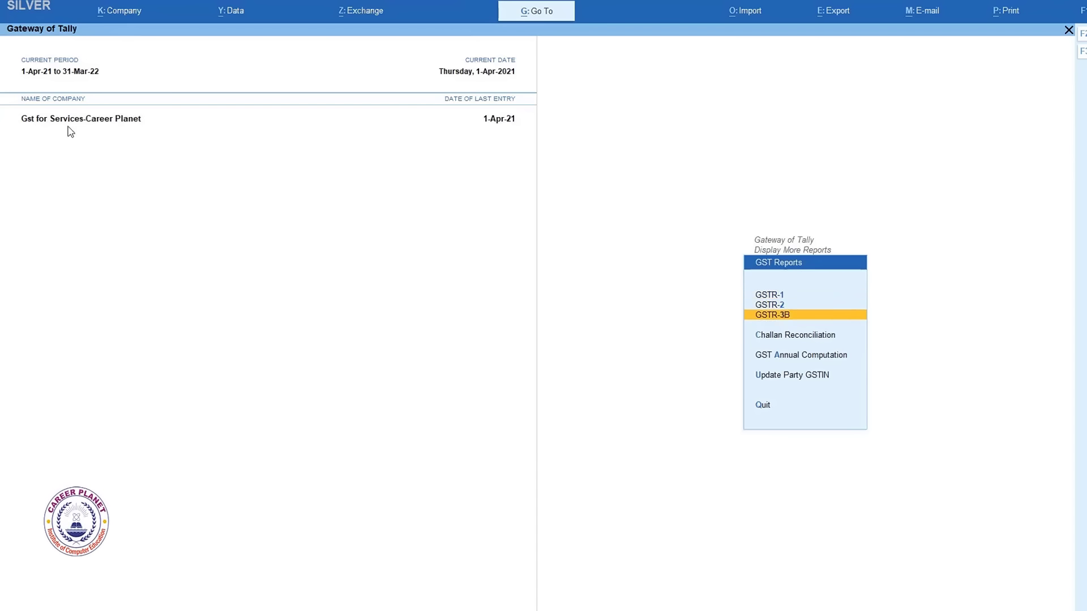
key(Up)
key(Up)
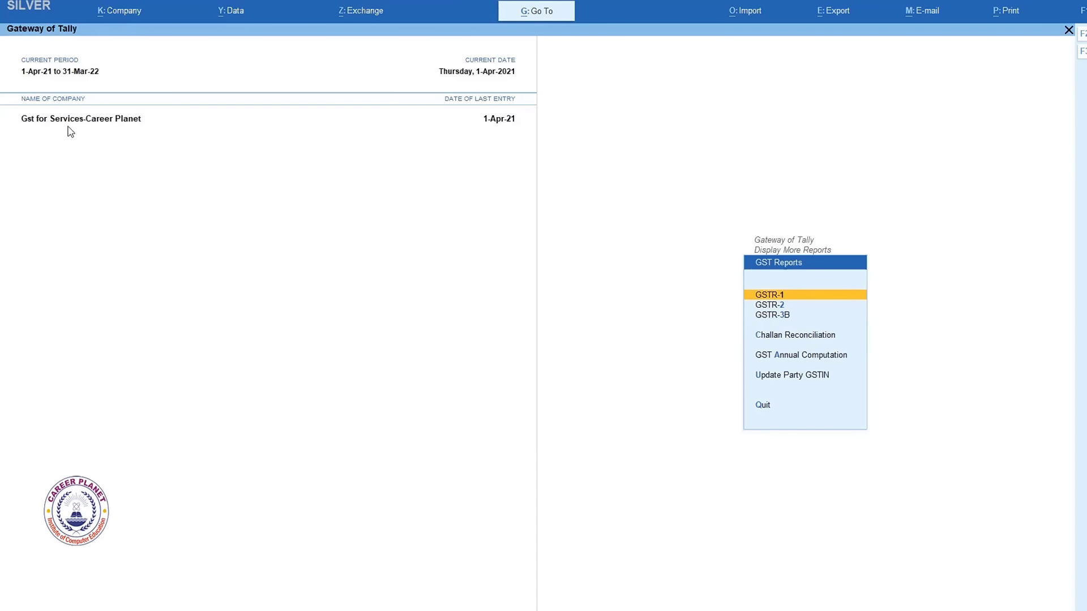
key(Return)
key(Down)
key(Down)
key(Down)
key(Down)
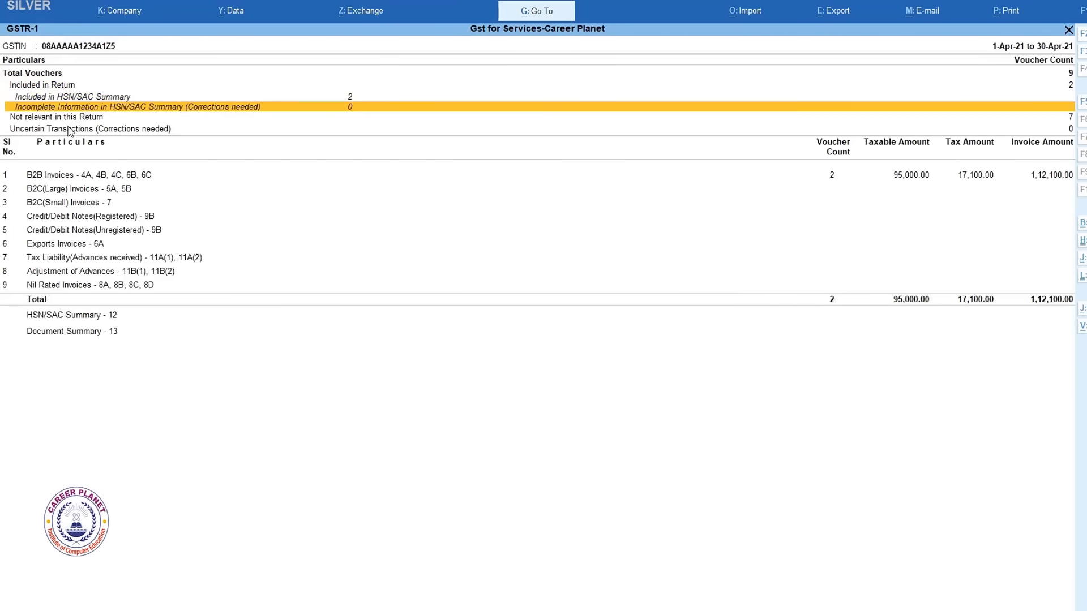
key(Down)
key(Down)
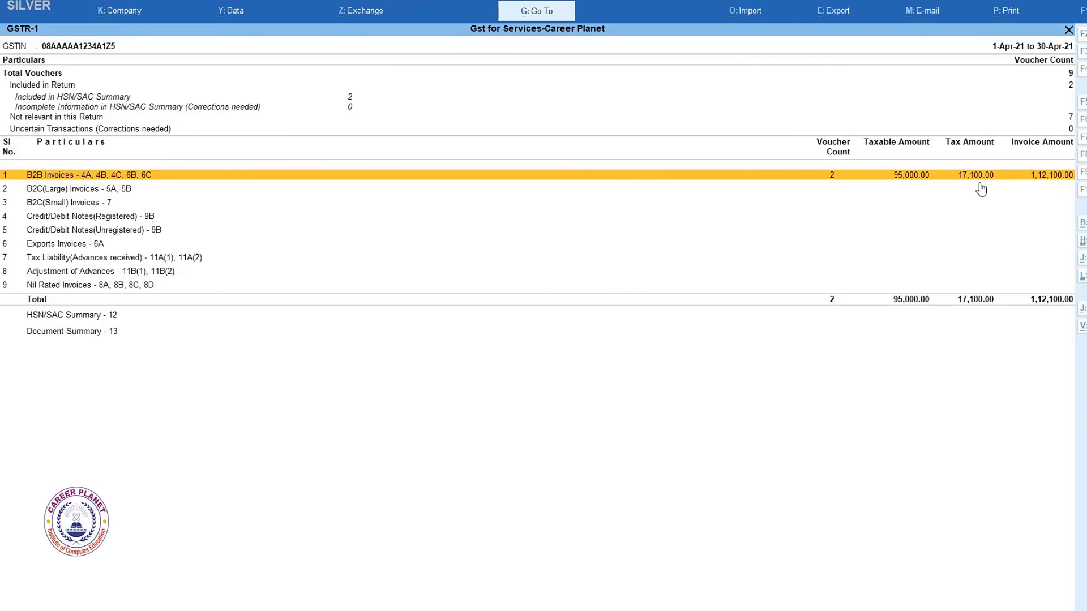
key(Escape)
View the GSTR-2 report and examine the taxable amount, tax amount and available ITC of its B2B invoices.
key(Down)
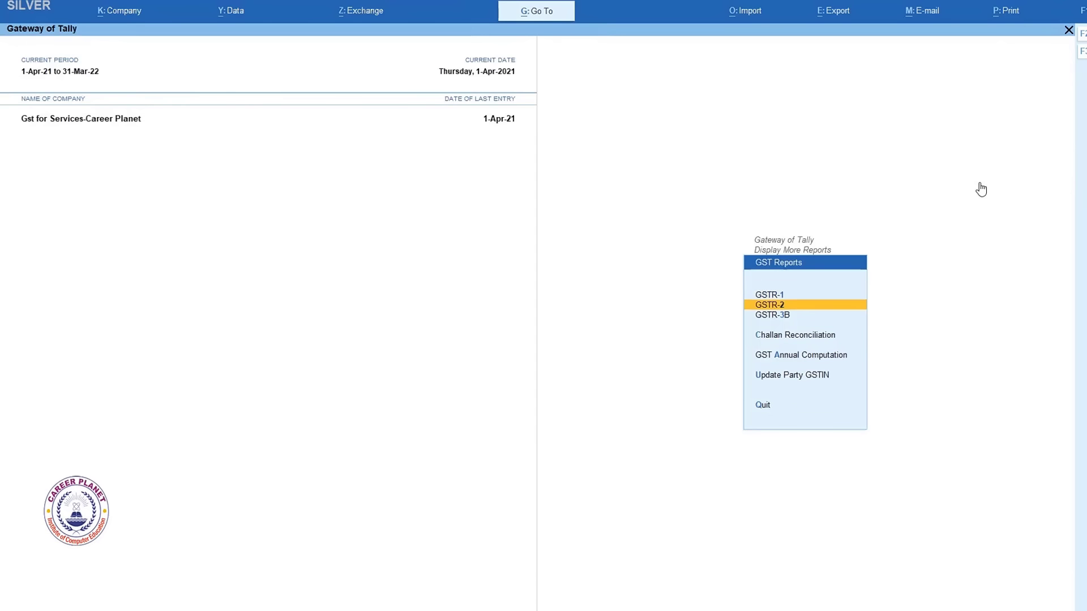
key(Return)
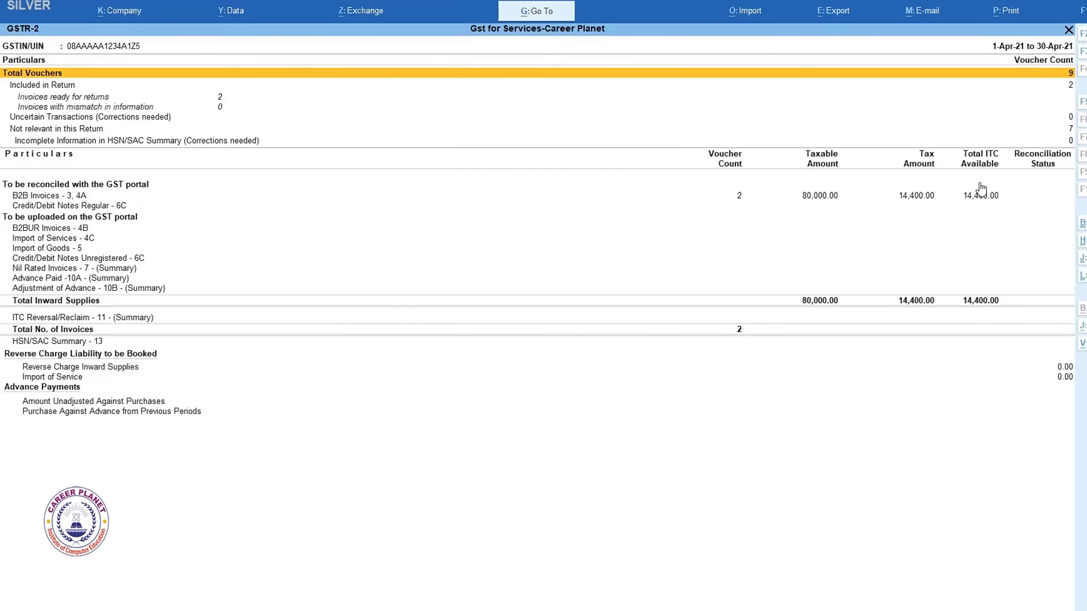
key(Down)
key(Down)
key(Down)
key(Down)
key(Down)
key(Down)
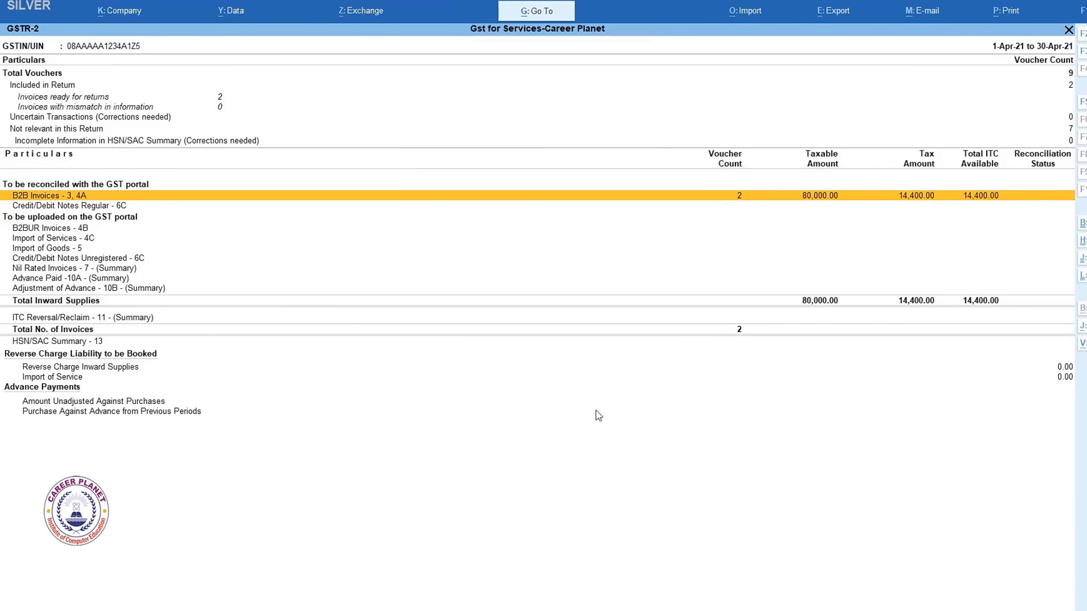
key(Escape)
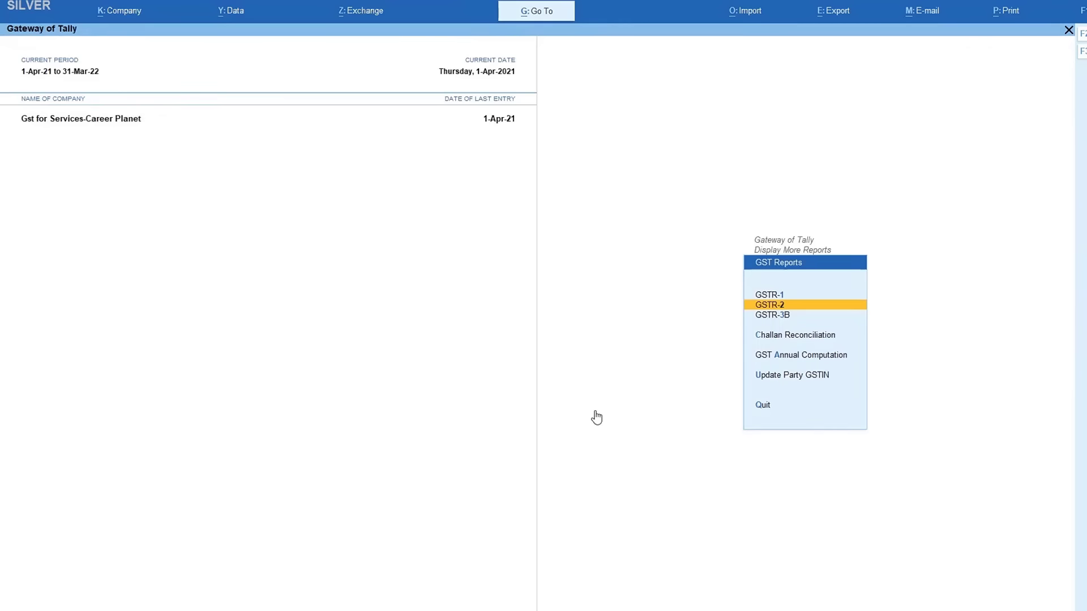
key(Down)
key(Return)
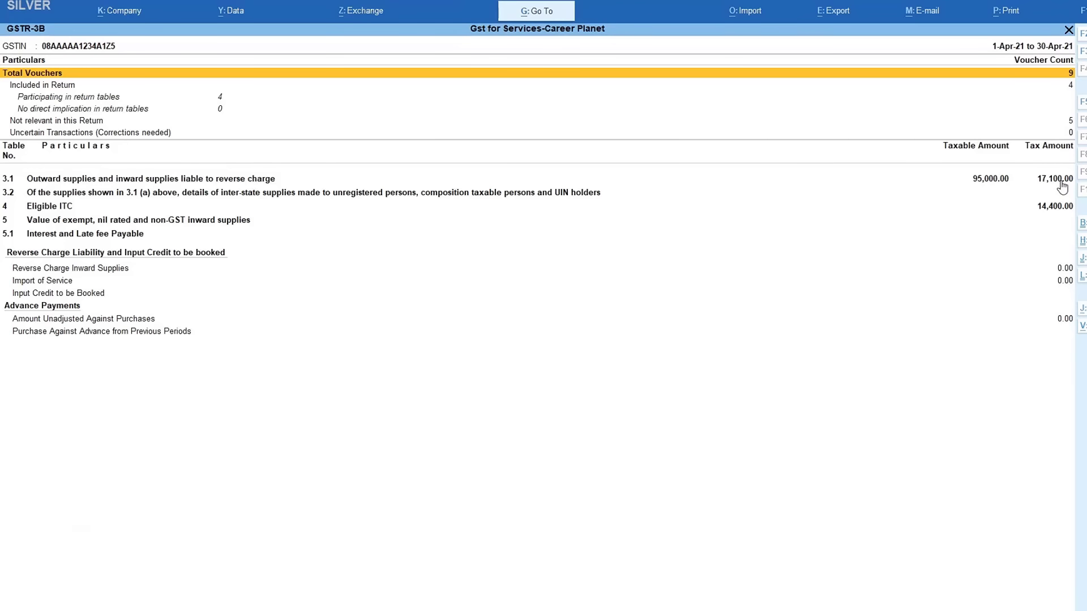
click(1057, 206)
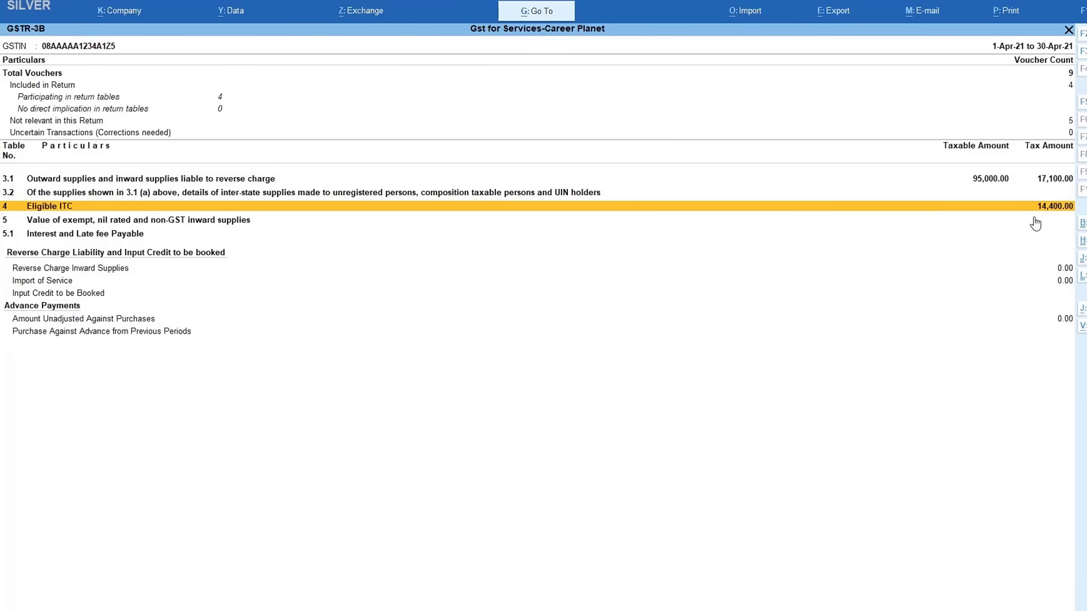
key(ctrl+n)
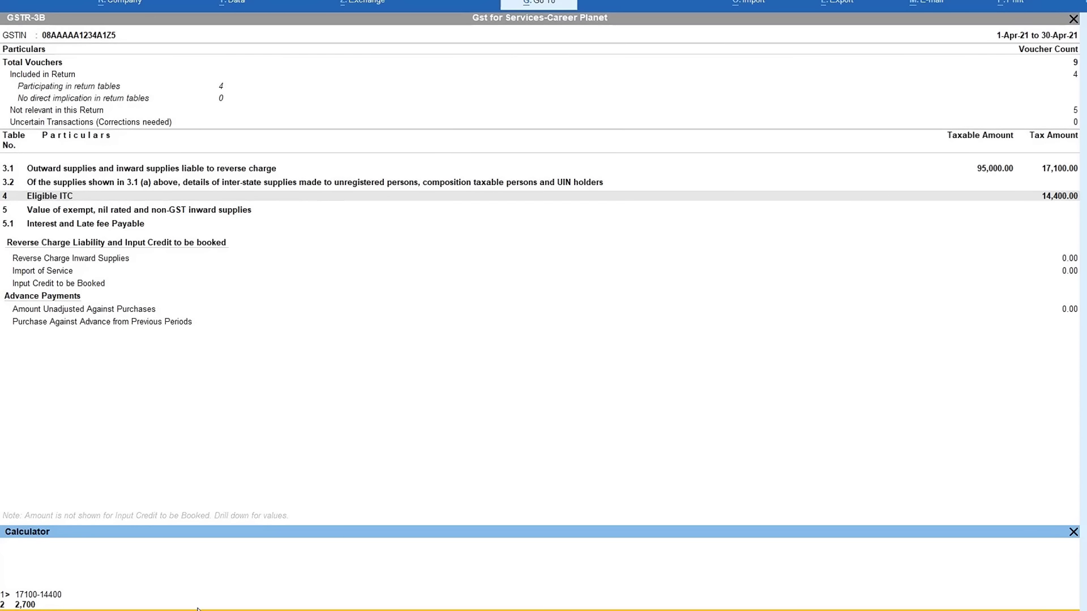
click(1073, 532)
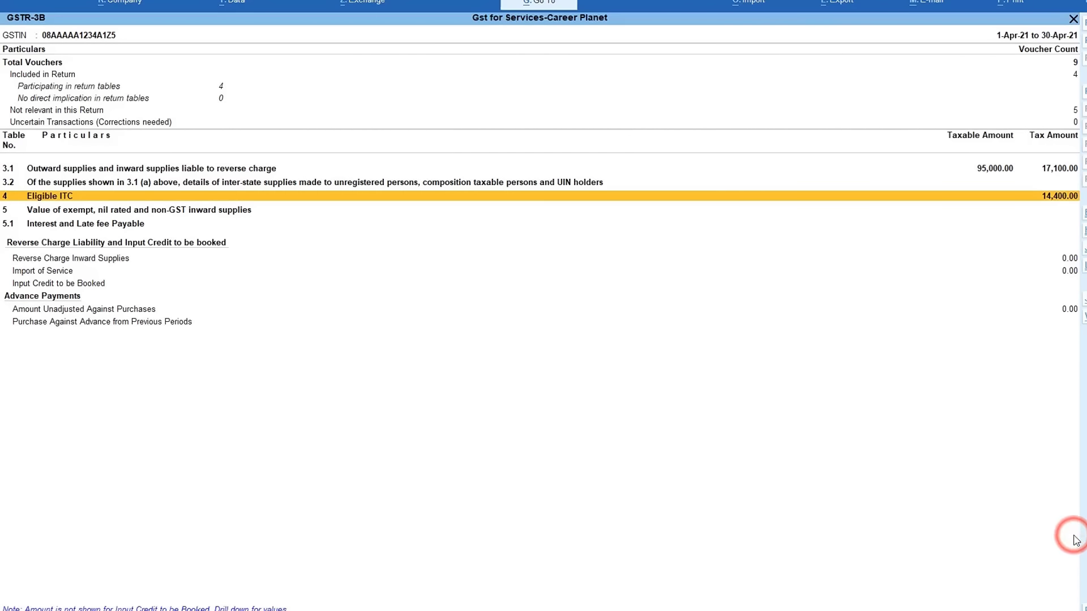
key(Escape)
key(Escape)
Open the Balance Sheet and expand it to the detailed view.
key(Up)
key(Up)
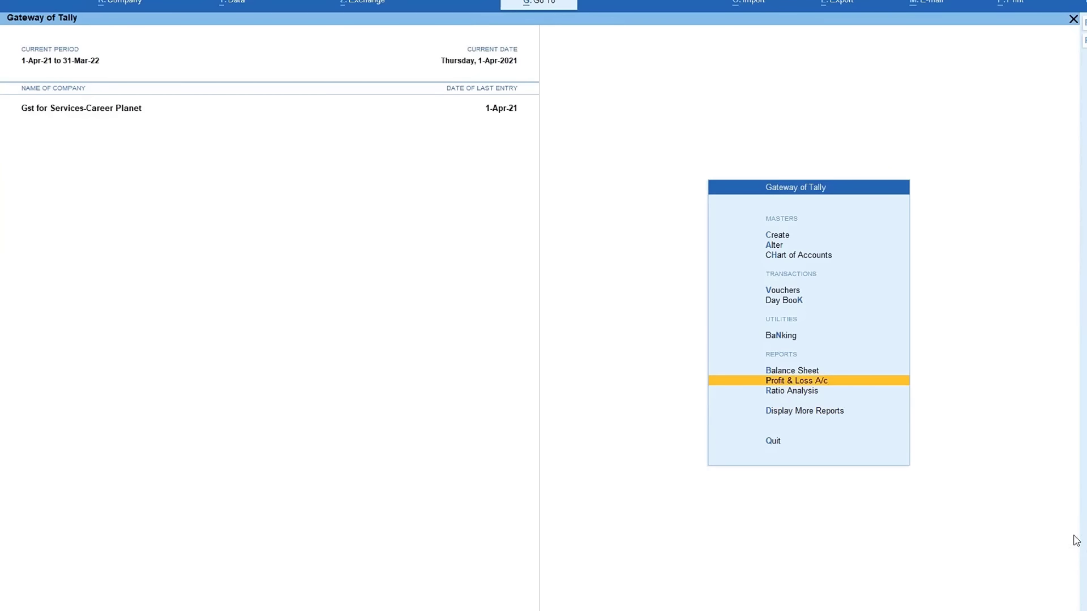
key(Up)
key(Return)
key(alt+F5)
Drill into Duties & Taxes under Current Liabilities to check the CGST, IGST and SGST balances, and return to the Balance Sheet.
key(Down)
key(Down)
key(Down)
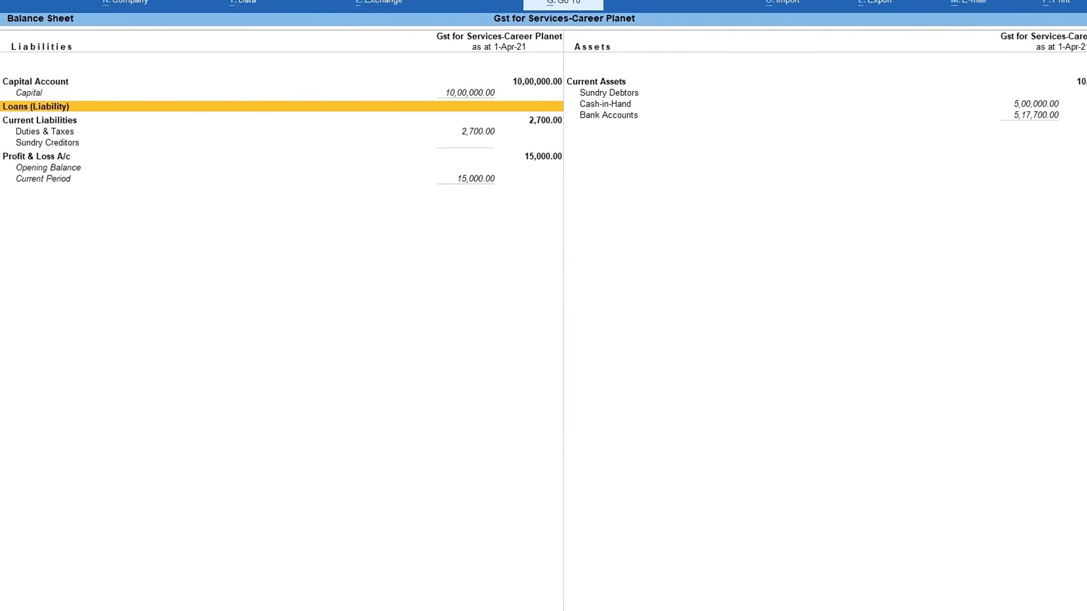
key(Down)
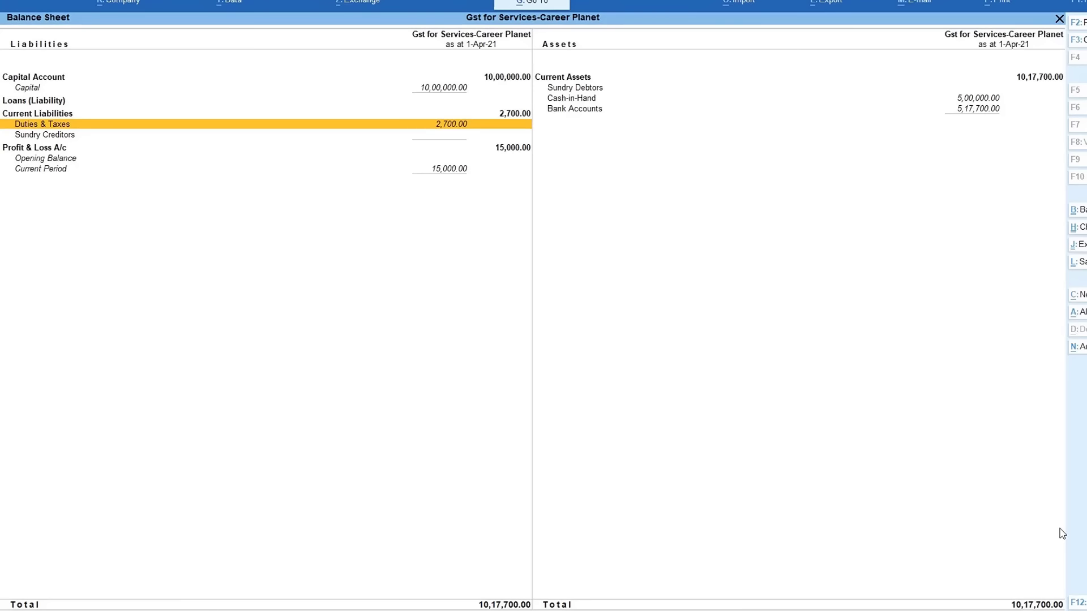
key(Return)
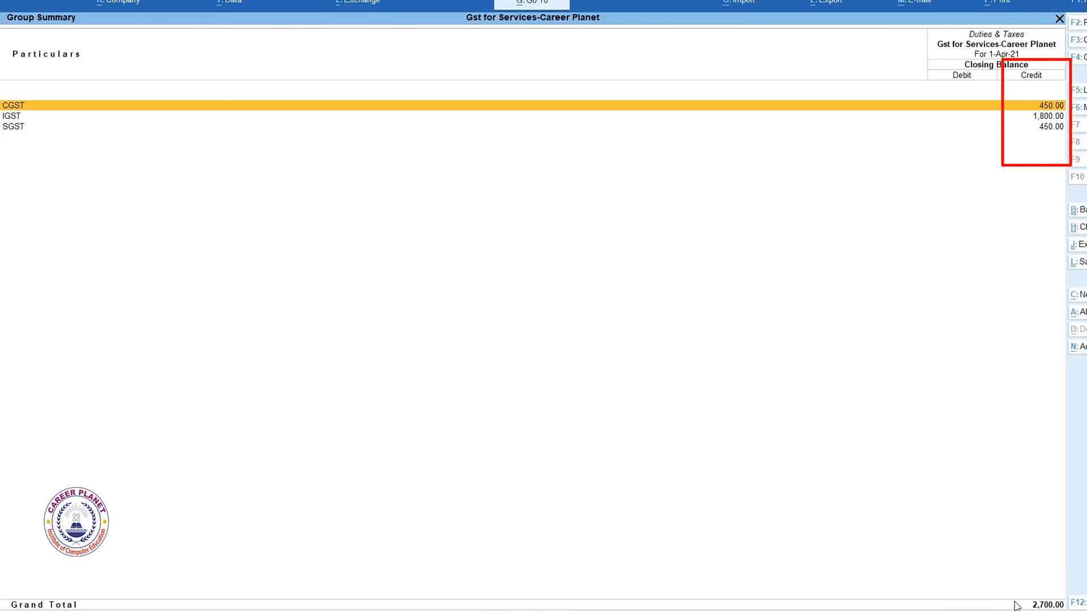
key(Escape)
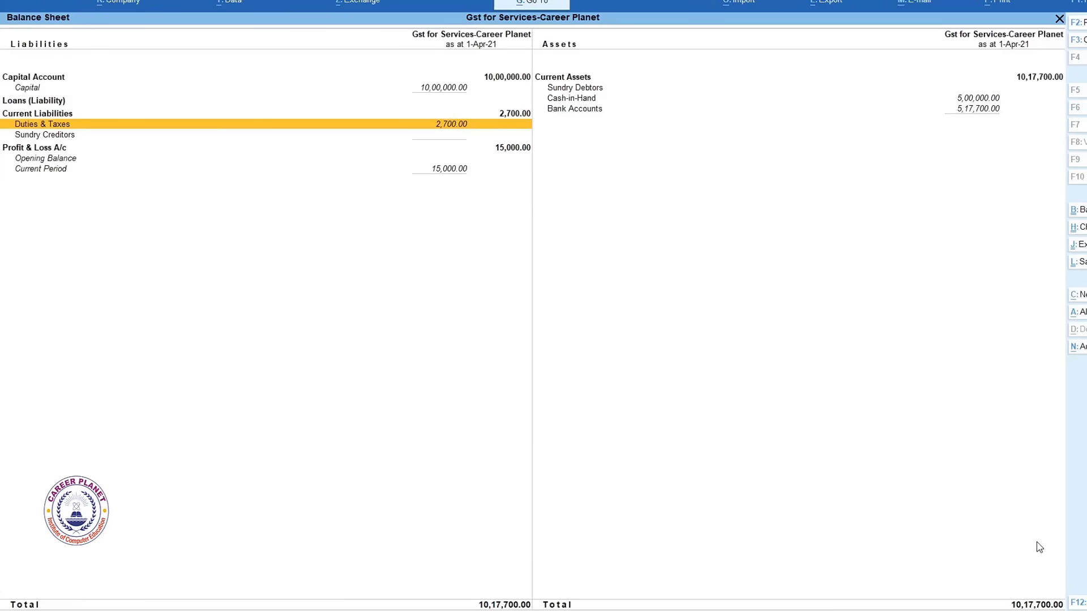
Drill down from the Balance Sheet into the Profit & Loss A/c and expand it to the detailed view.
key(Down)
key(Down)
key(Return)
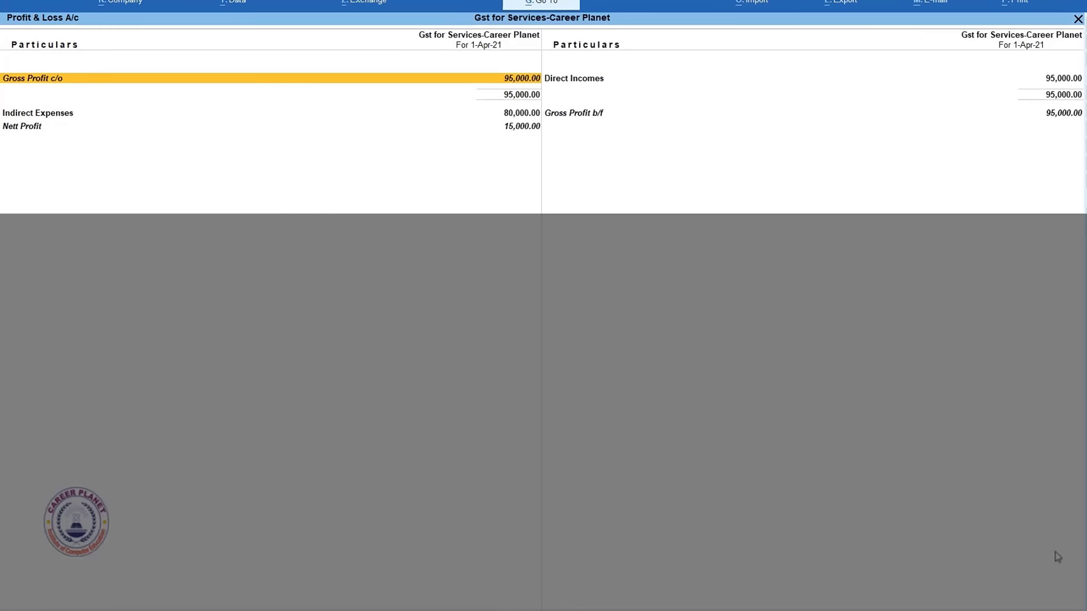
key(alt+F5)
Examine the Advertiesment Services income, the indirect expense ledgers and the nett profit in the Profit & Loss A/c.
key(Right)
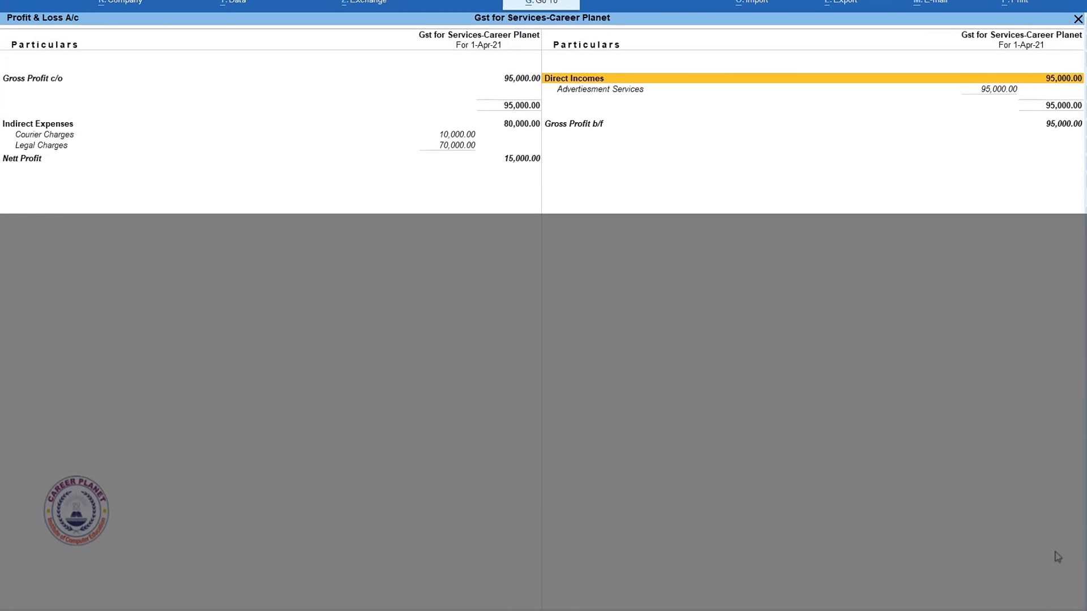
key(Down)
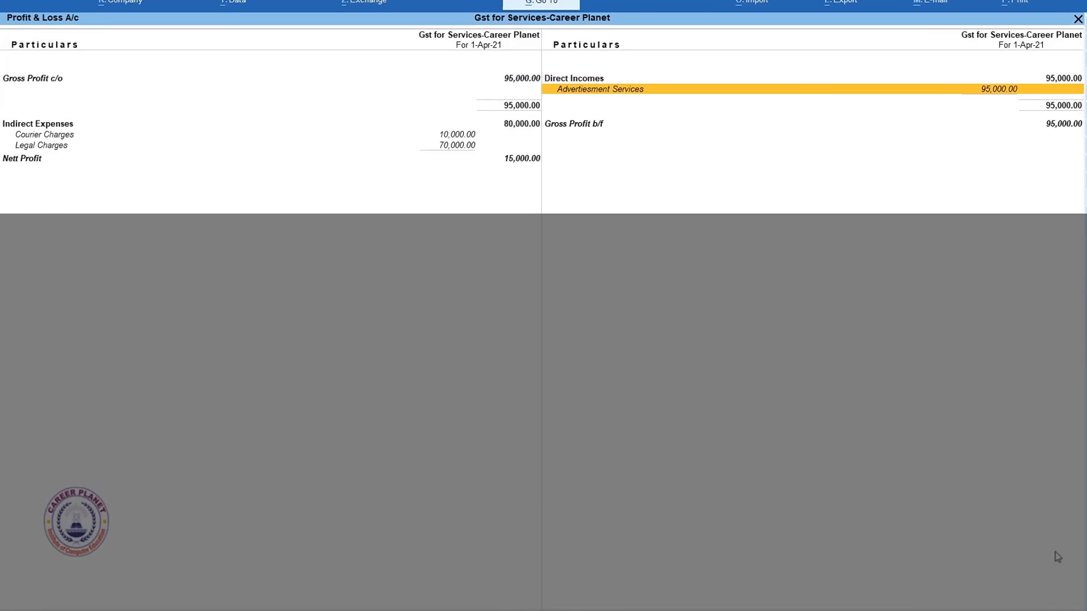
key(Left)
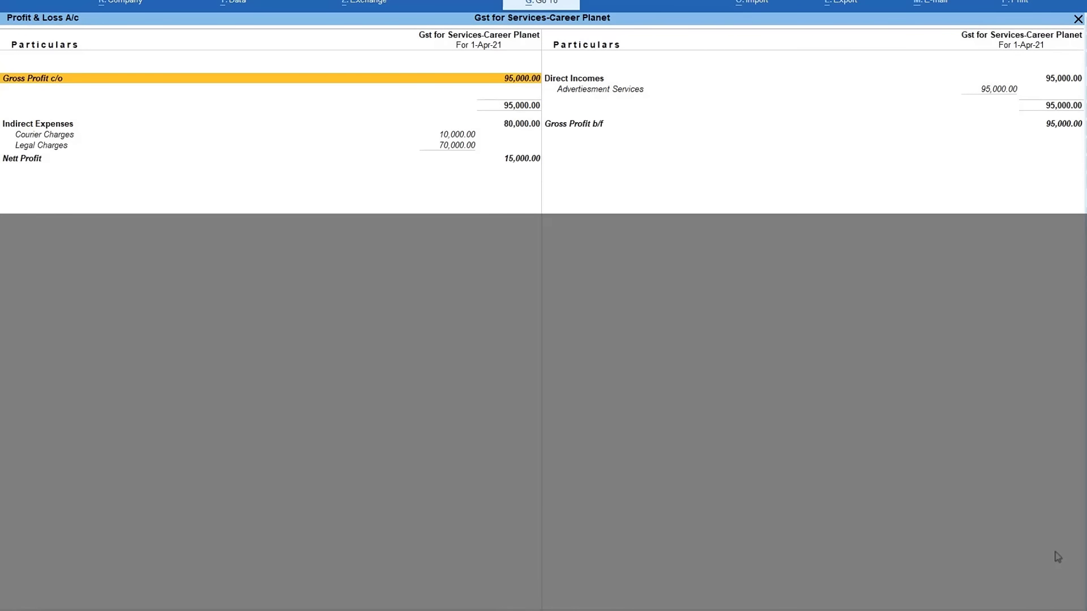
key(Down)
key(Down)
key(Down)
key(Down)
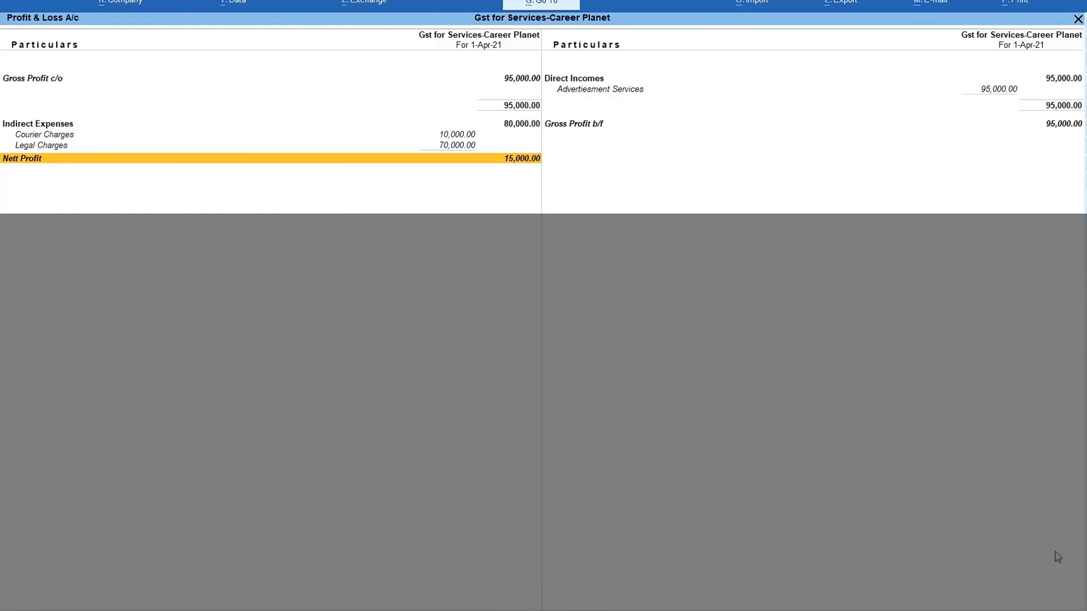
key(Up)
key(Up)
key(Up)
key(Up)
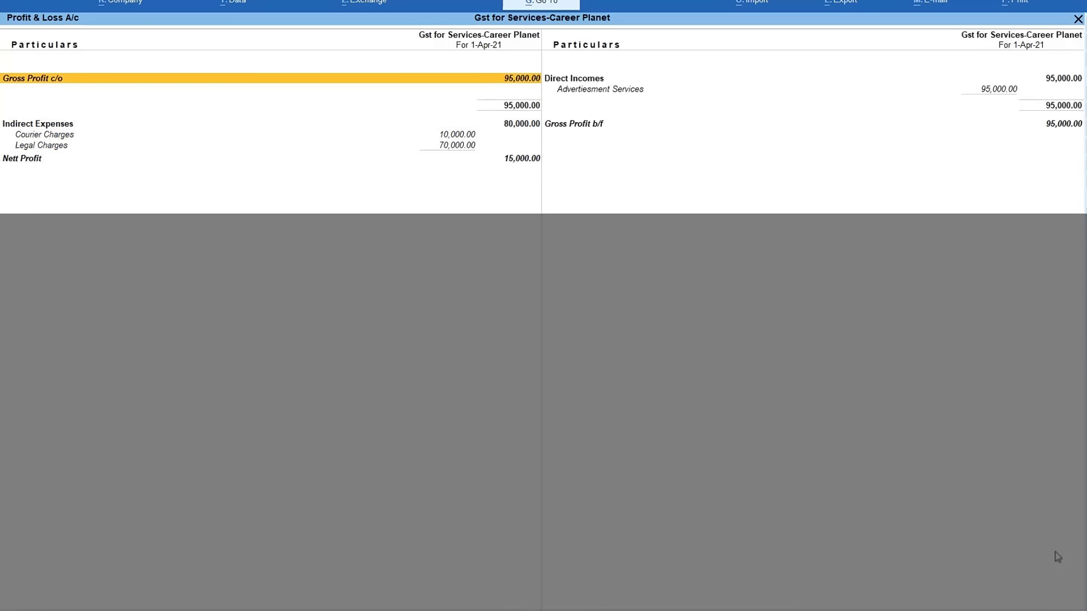
Configure the Profit & Loss A/c with Show Gross Profit set to No.
key(F12)
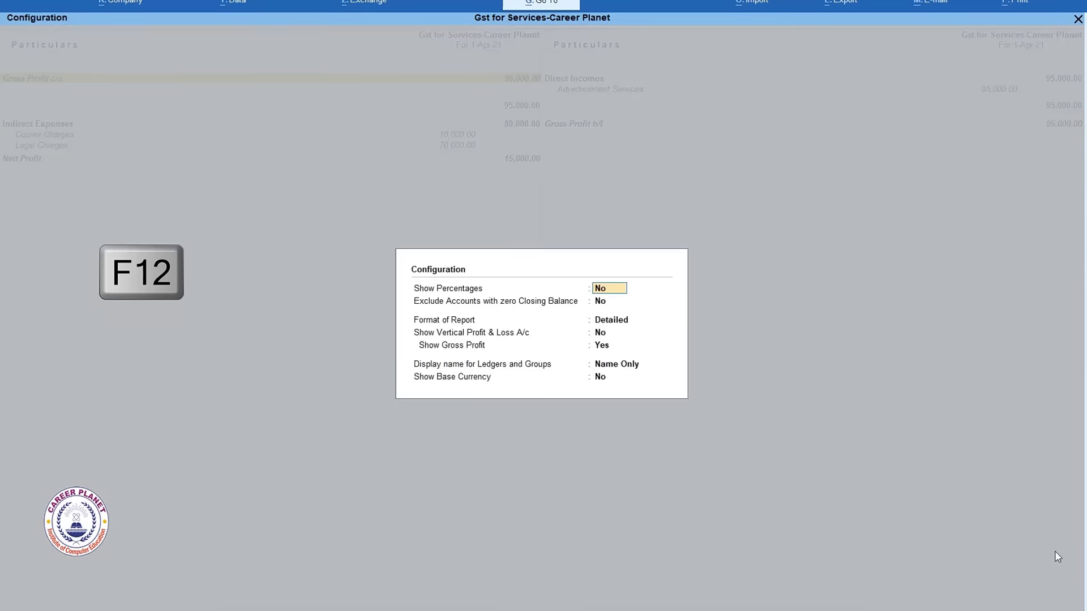
key(Return)
key(Return)
key(Return)
key(Return)
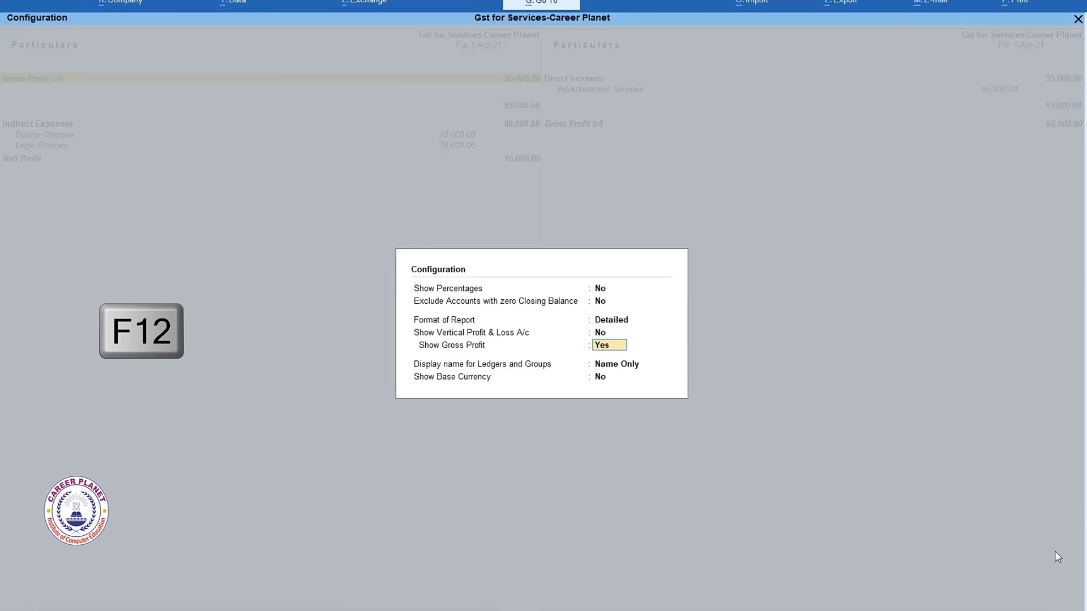
text(n)
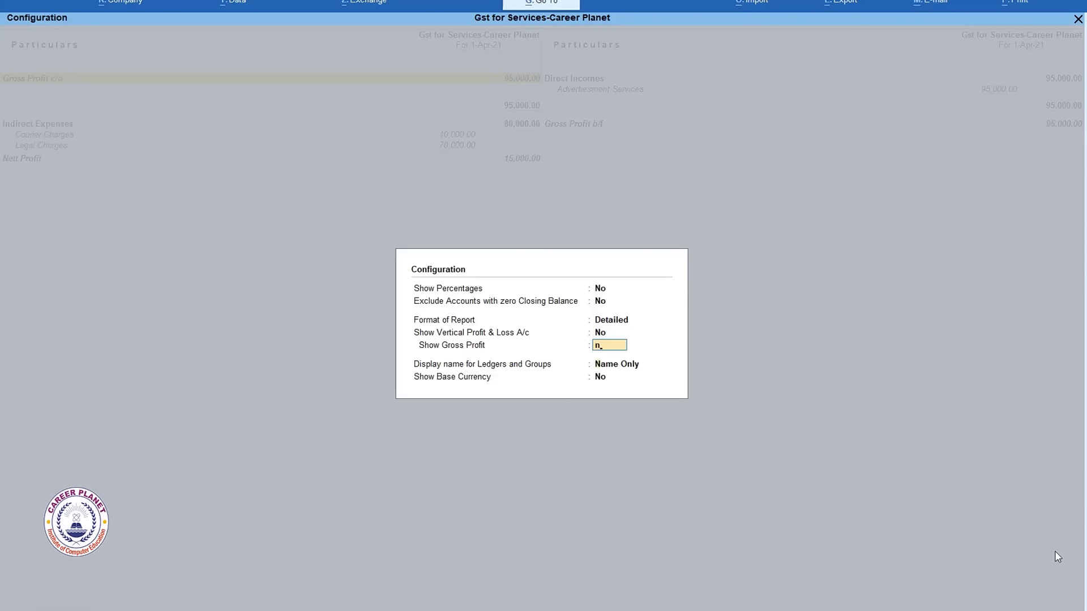
key(Return)
key(Return)
key(Return)
Check the direct incomes and the nett profit in the Profit & Loss A/c without gross profit, and leave the reports.
key(Right)
key(Left)
key(Down)
key(Down)
key(Down)
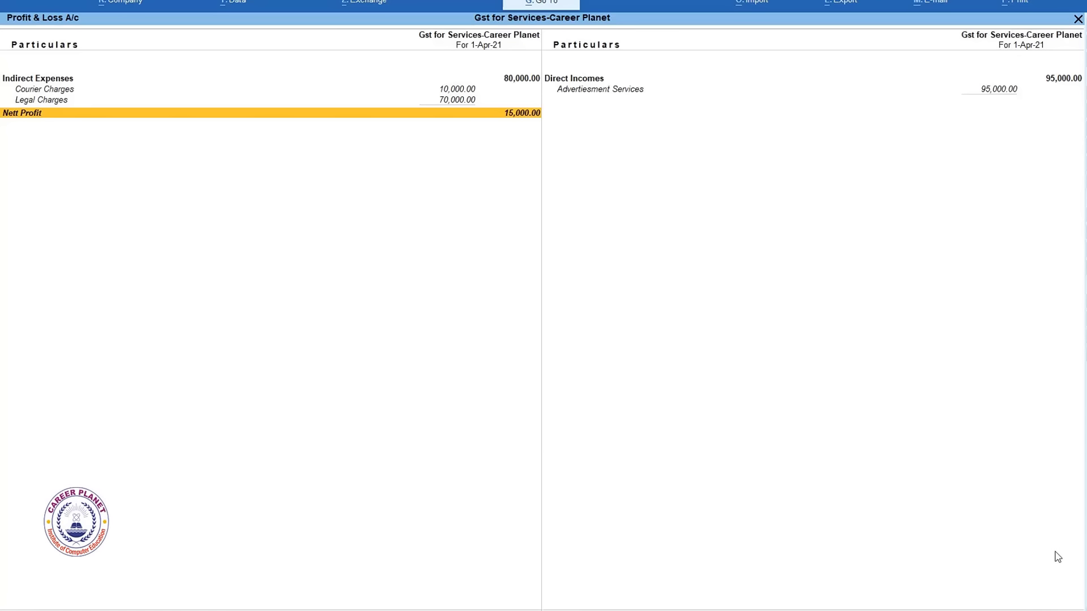
key(Escape)
key(Escape)
Start a Payment voucher and set its voucher date to 1-May-21.
key(Up)
key(Up)
key(Up)
key(Return)
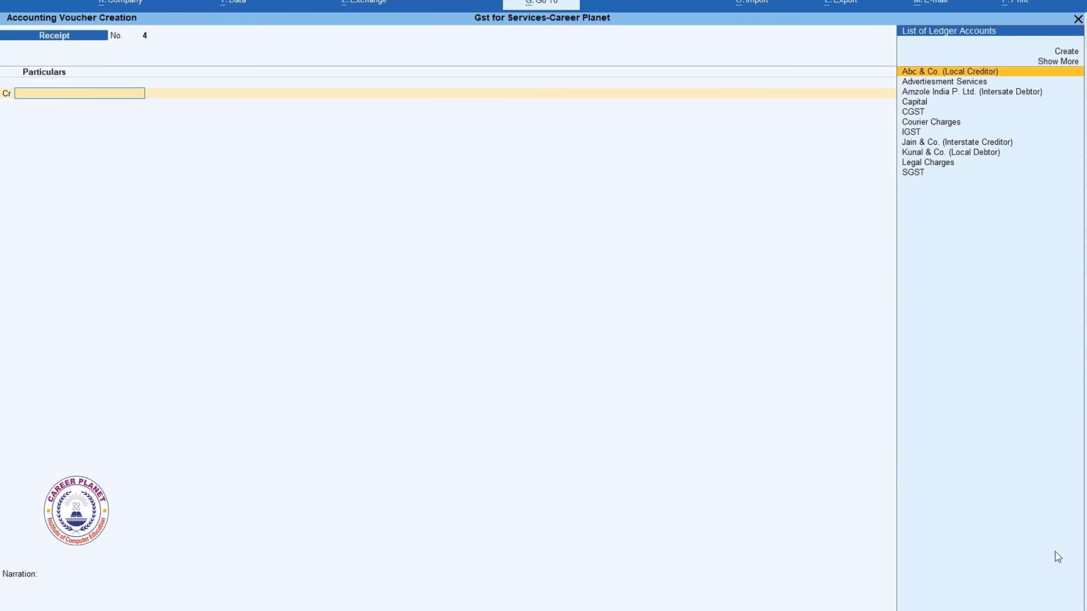
key(F5)
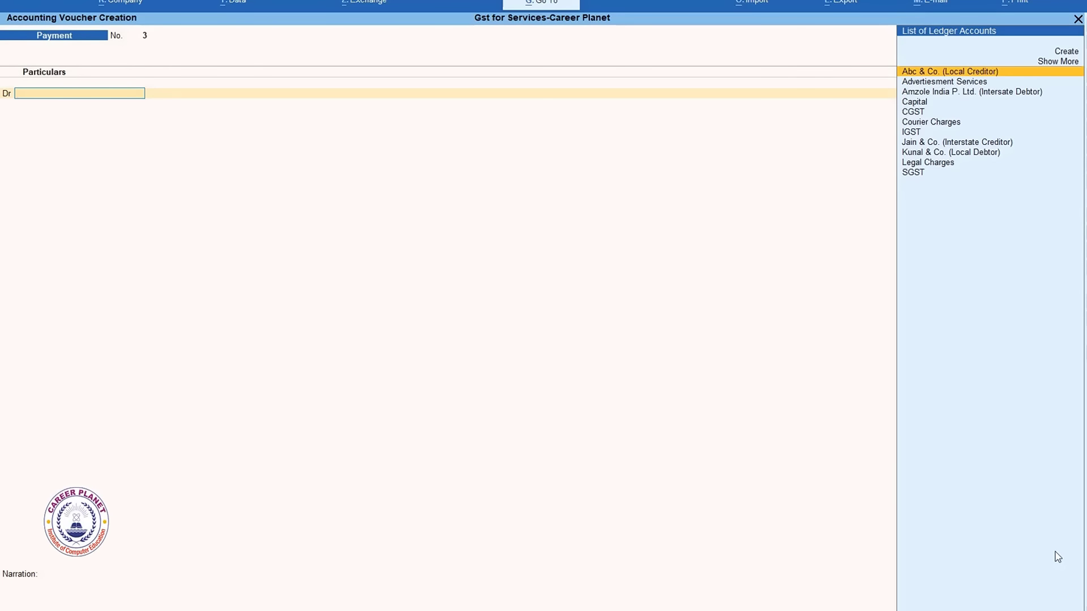
key(F2)
text(1-4)
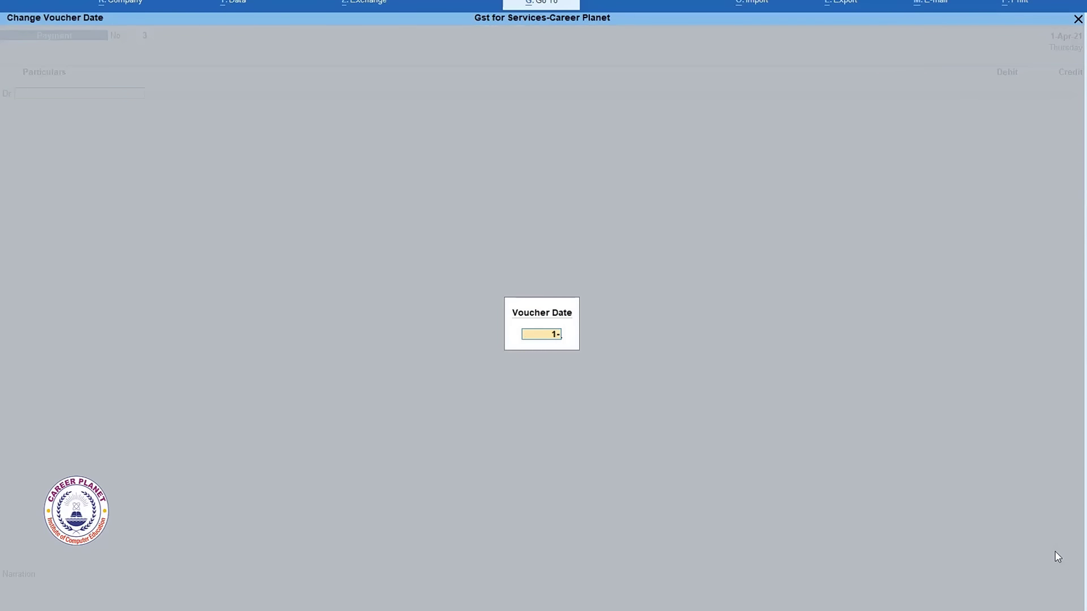
key(Return)
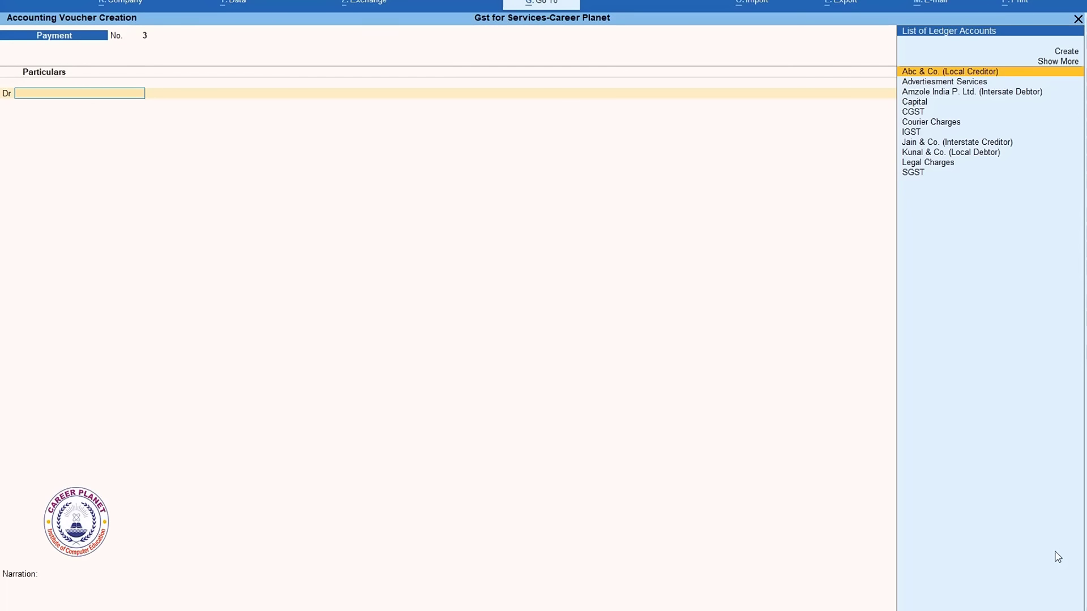
Autofill the voucher as a Stat Payment for GST, payment type Regular, for the period 1-Apr-21 to 30-Apr-21.
key(ctrl+f)
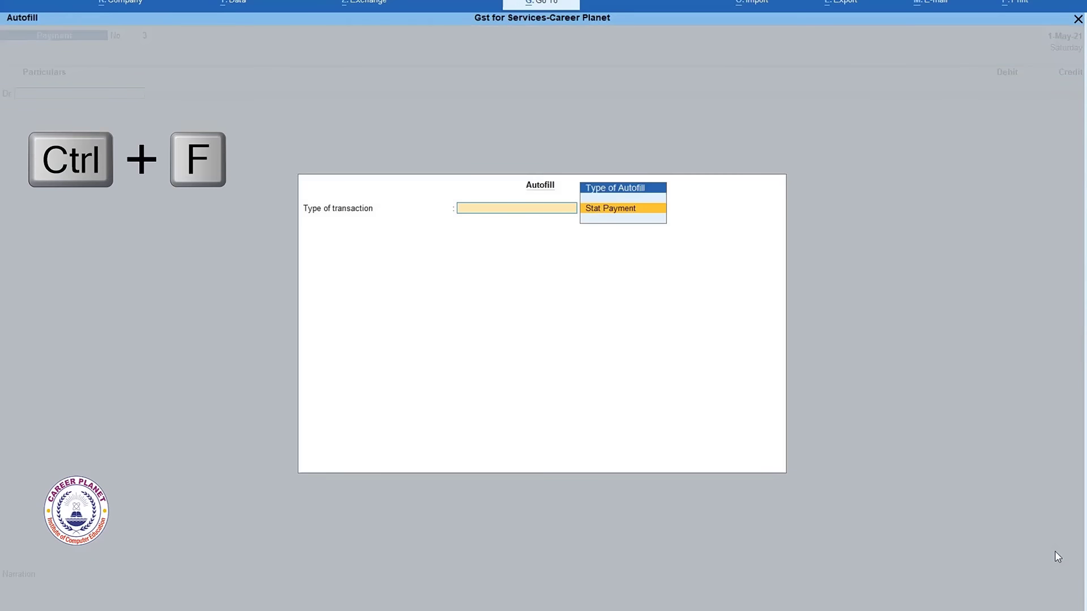
key(Return)
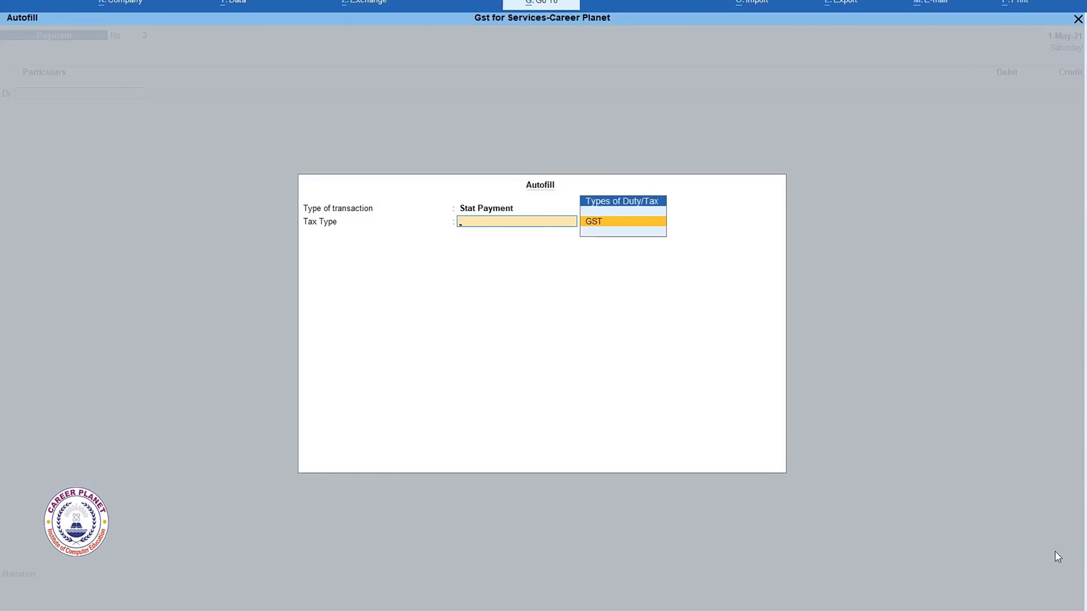
key(Return)
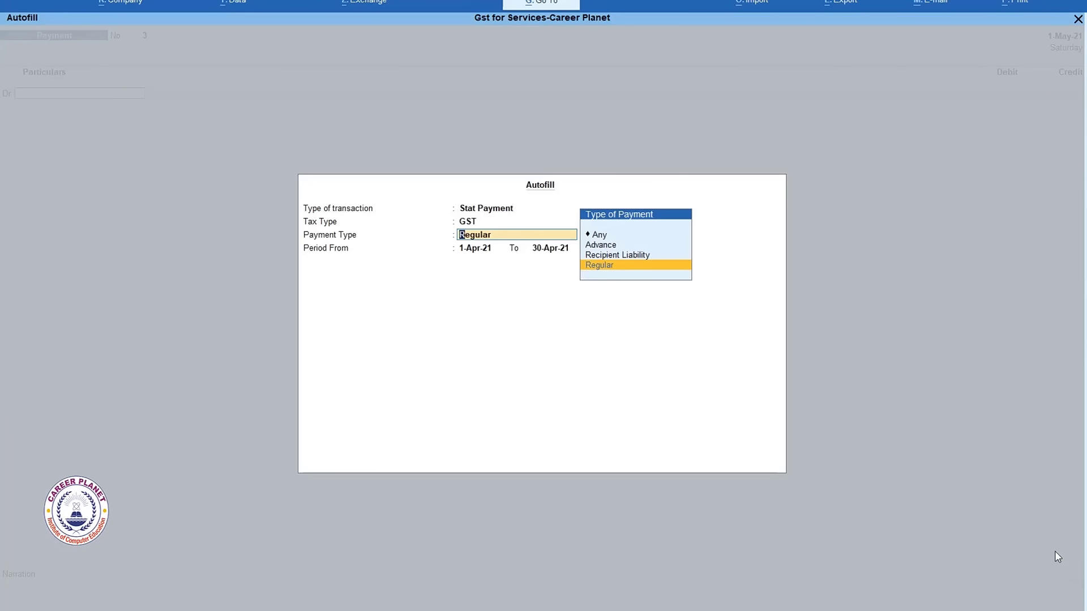
key(Return)
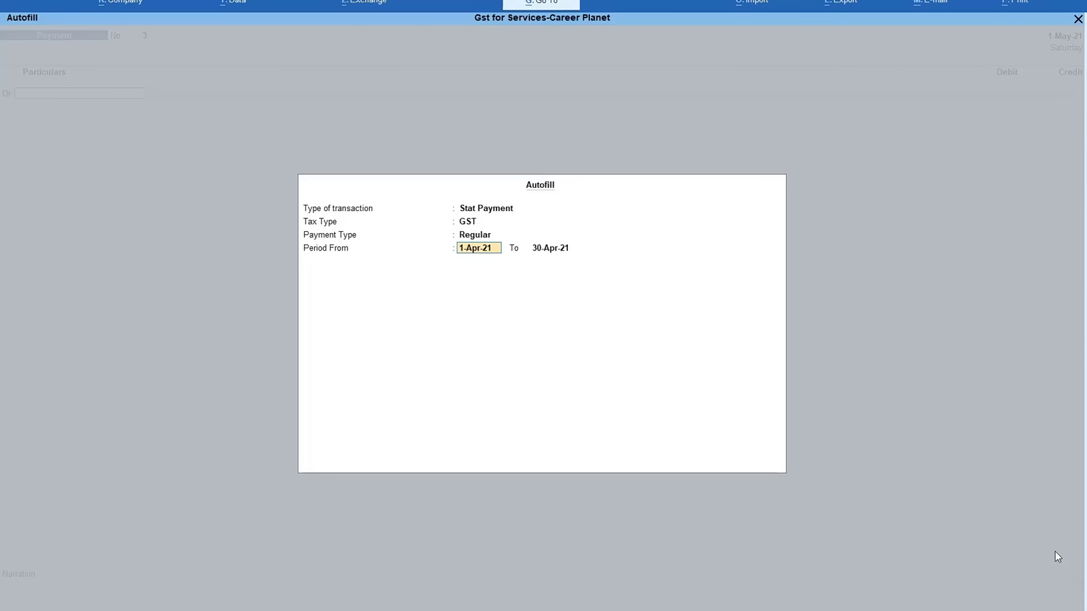
key(Return)
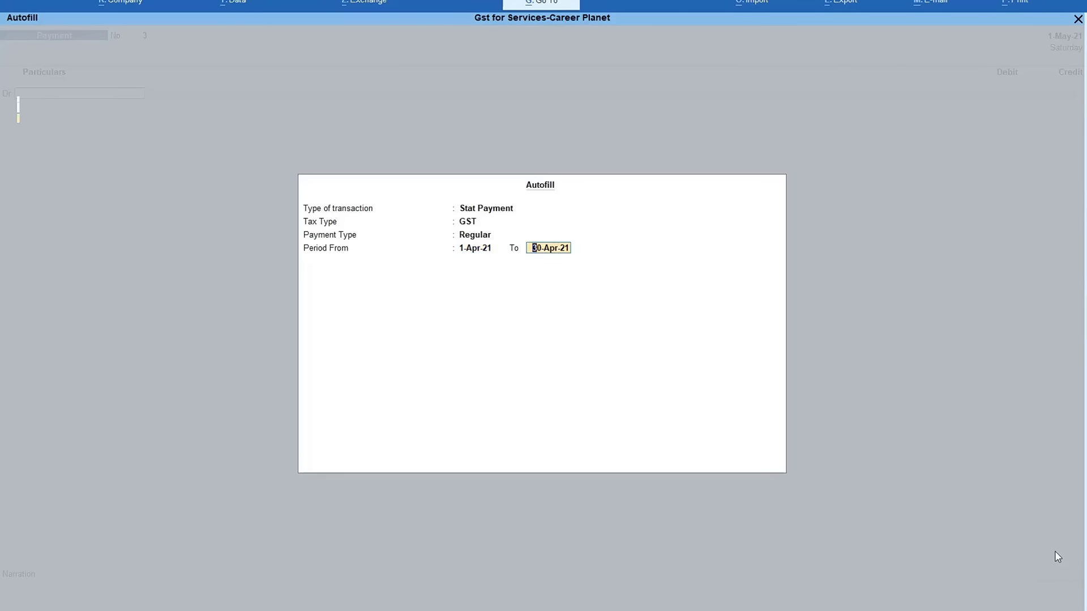
key(Return)
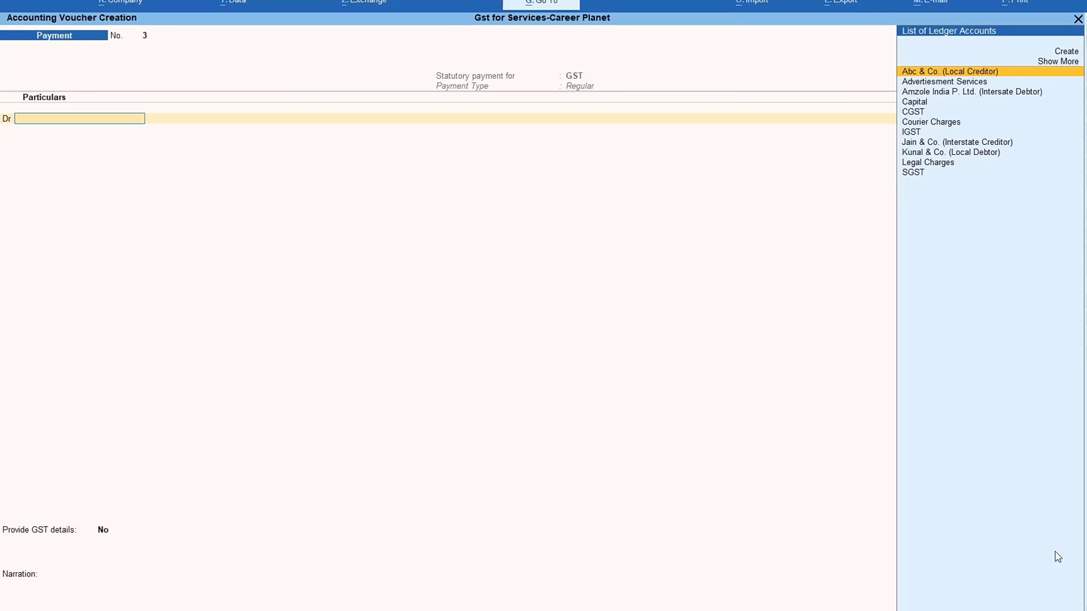
Debit IGST with 1,800 and CGST with 450 in the GST payment voucher.
text(I)
key(Return)
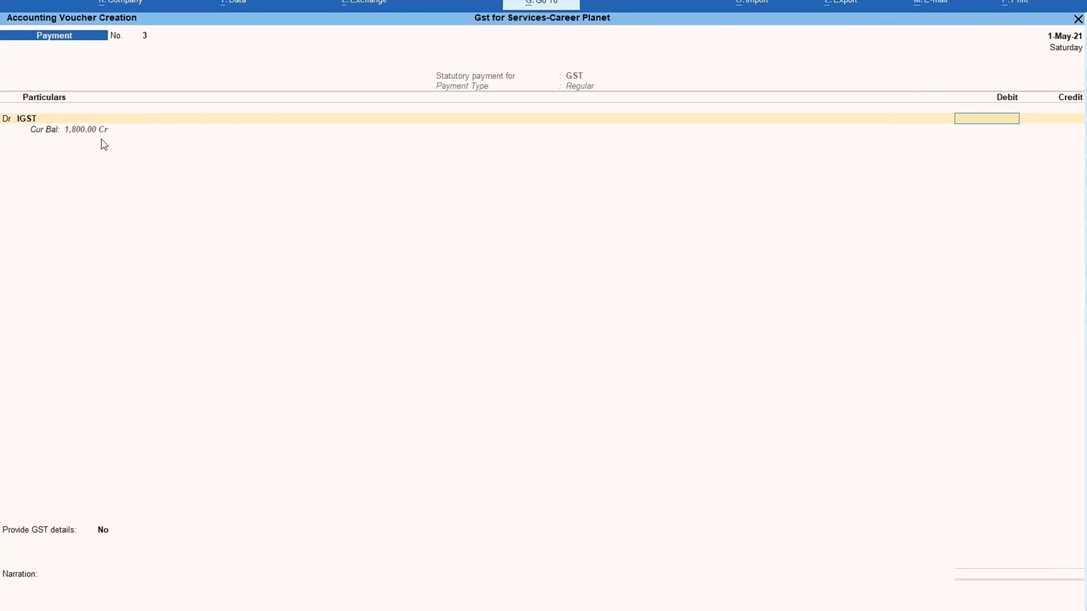
text(800)
key(Return)
key(Return)
text(C)
key(Return)
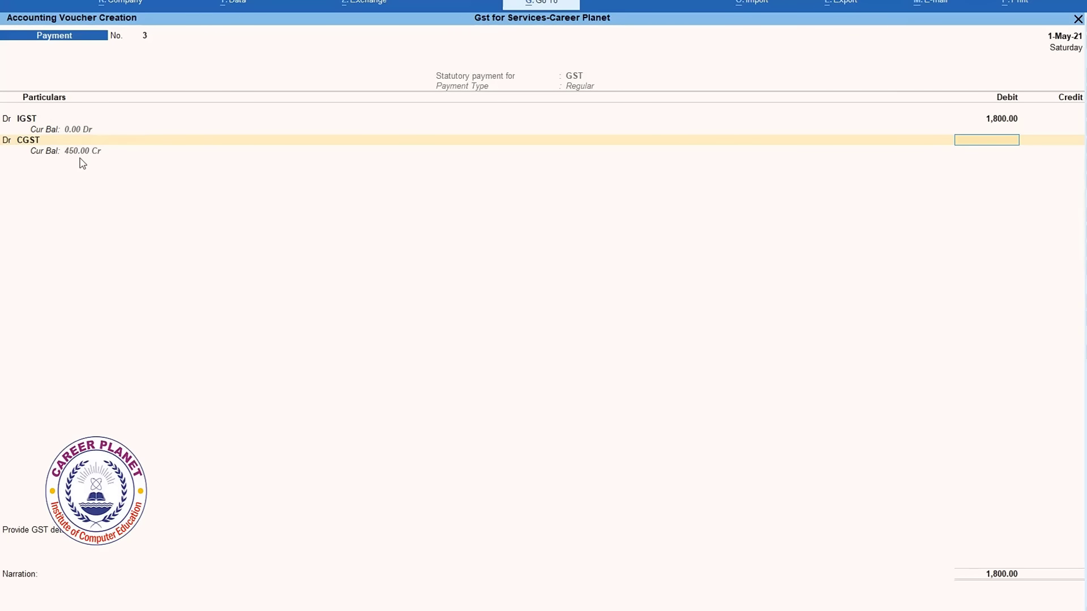
text(450)
key(Return)
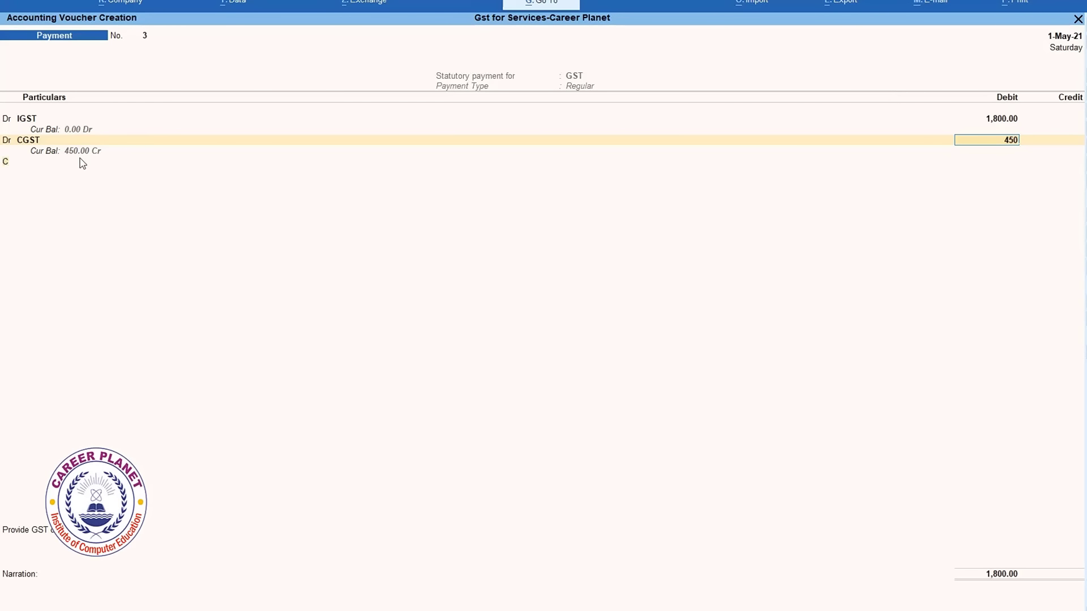
Add a debit line for SGST with 450 to the GST payment voucher.
key(Return)
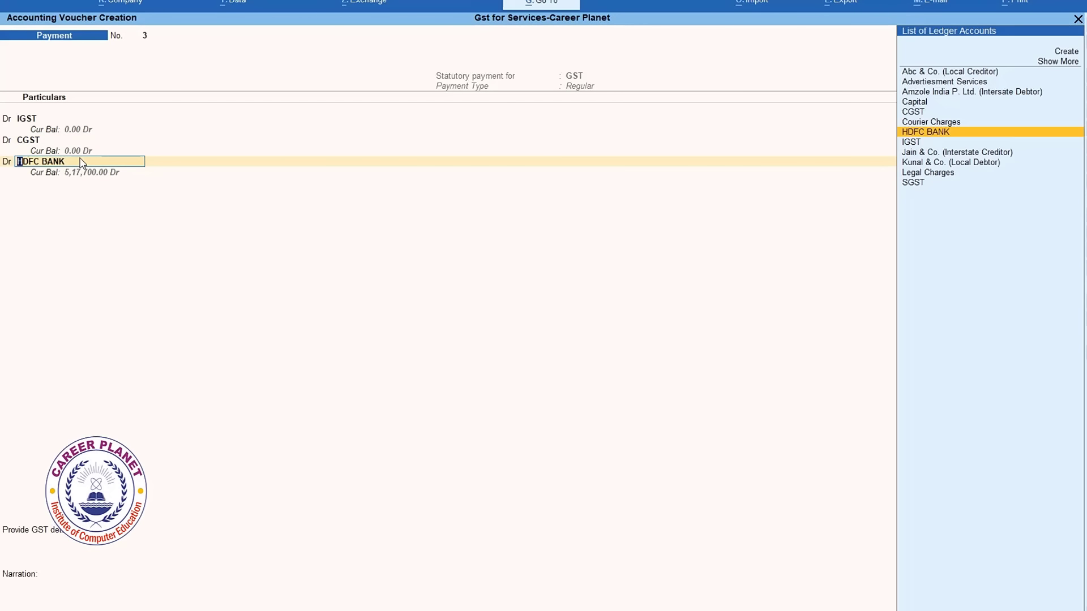
text(s)
key(Return)
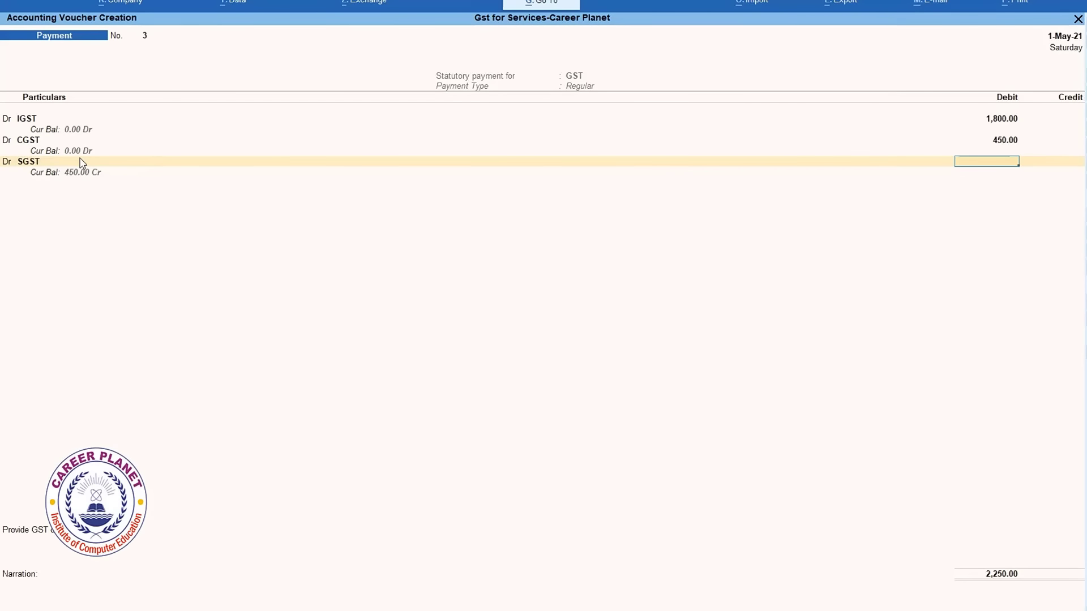
text(450)
key(Return)
Credit HDFC BANK with 2,700, accept the Cheque bank allocation dated 1-May-21, and save the payment voucher.
key(Return)
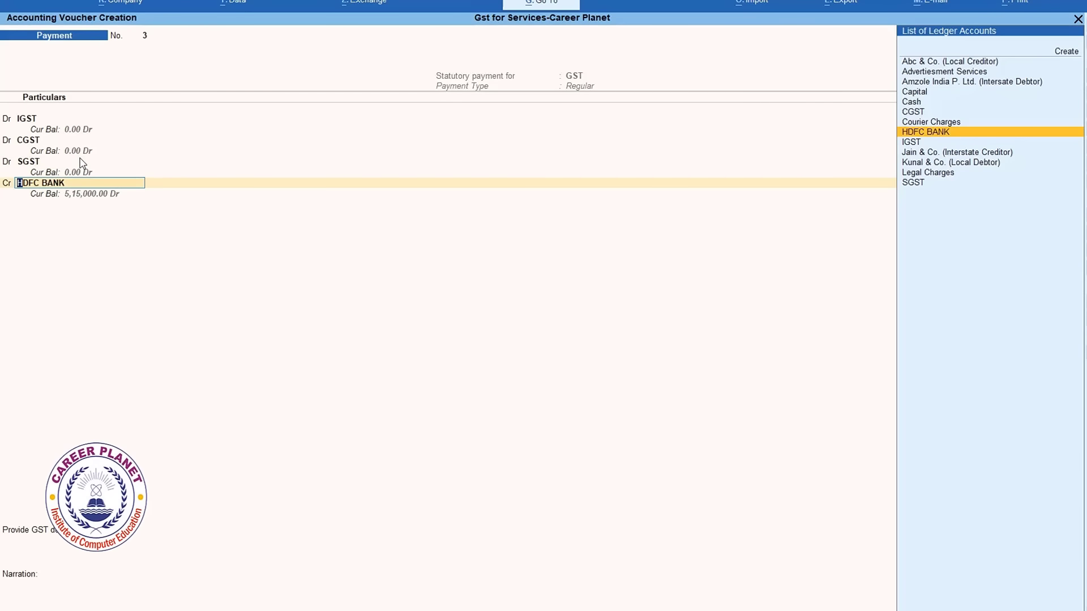
key(Return)
key(Return)
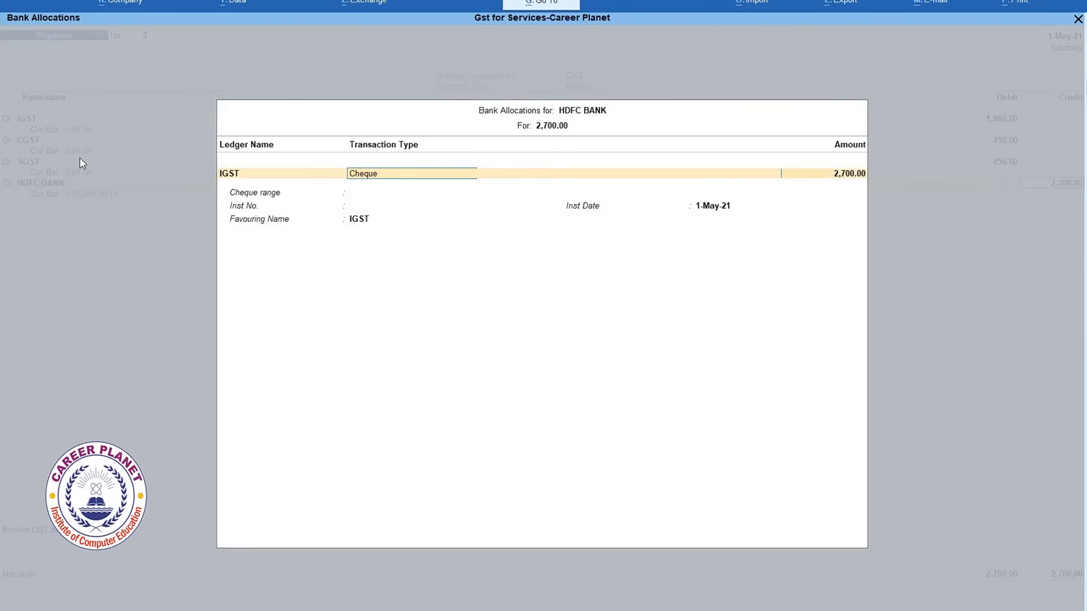
key(Return)
key(Return)
key(Return)
key(Return)
key(Return)
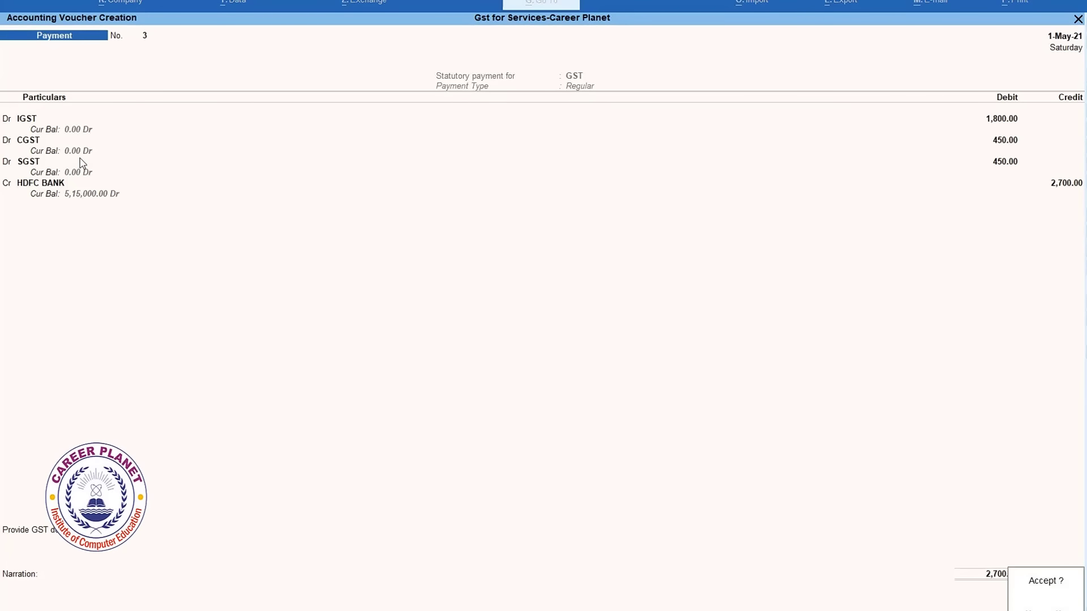
key(Return)
Open the Balance Sheet in detailed view, check Duties & Taxes under Current Liabilities, and return to the Gateway of Tally.
key(Escape)
key(b)
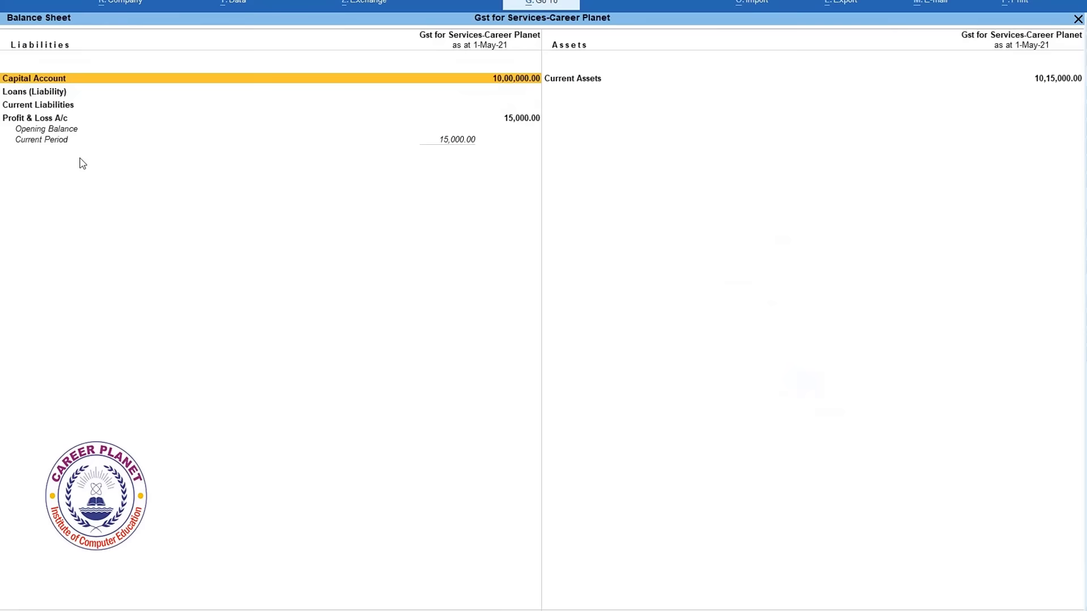
key(alt+F5)
key(Down)
key(Down)
key(Down)
key(Down)
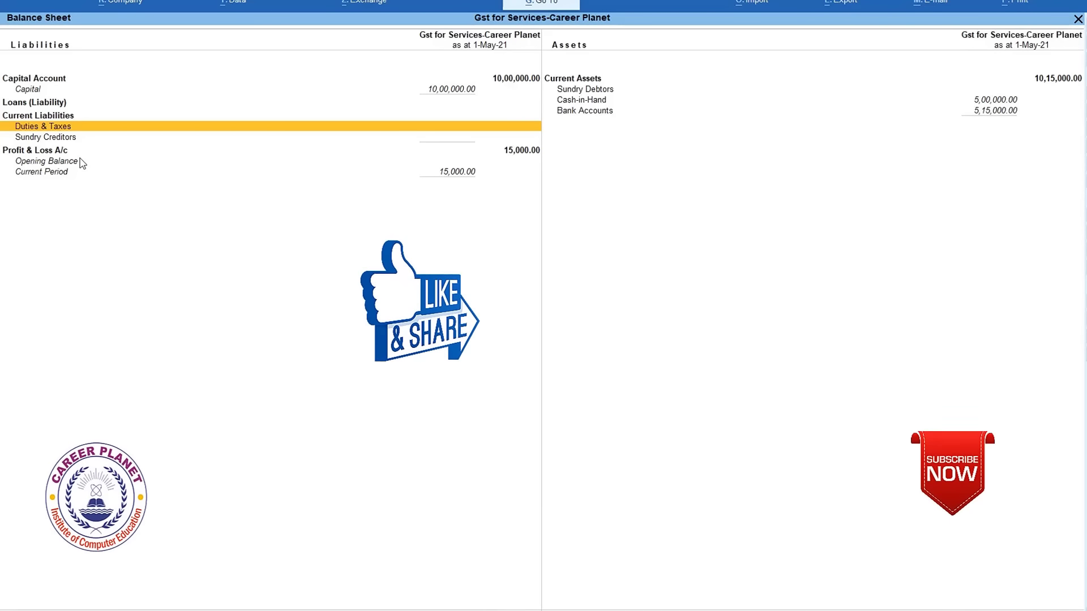
key(Escape)
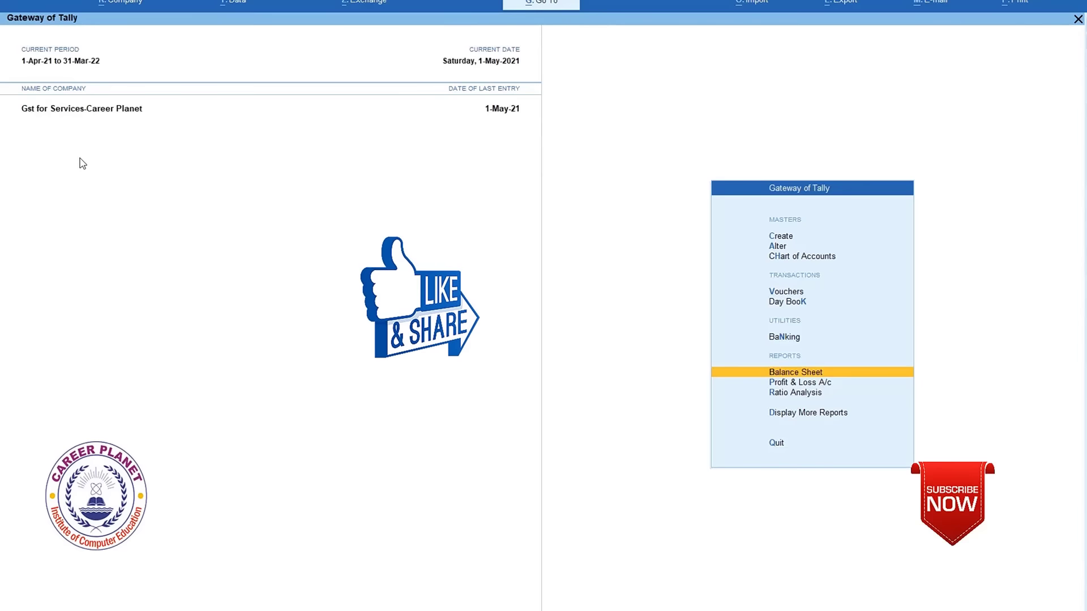